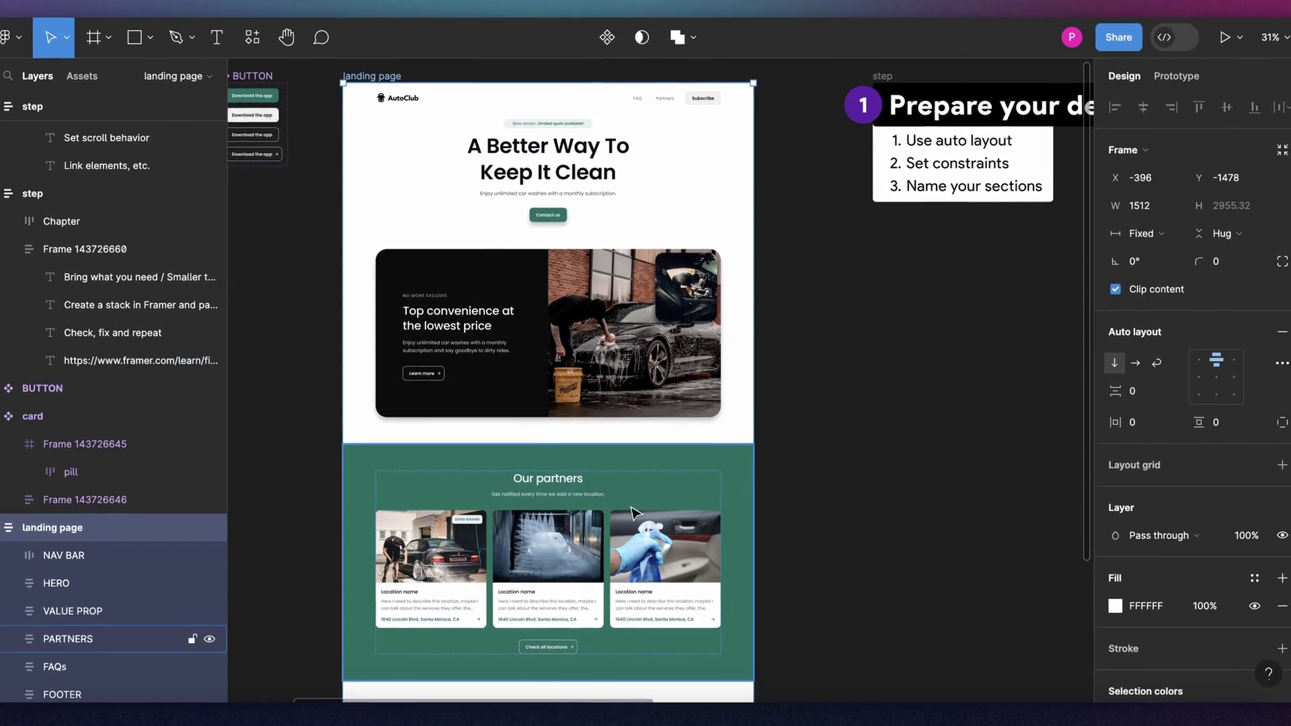
# Clear the selection and scroll around the Figma landing page design
pyautogui.click(783, 415)
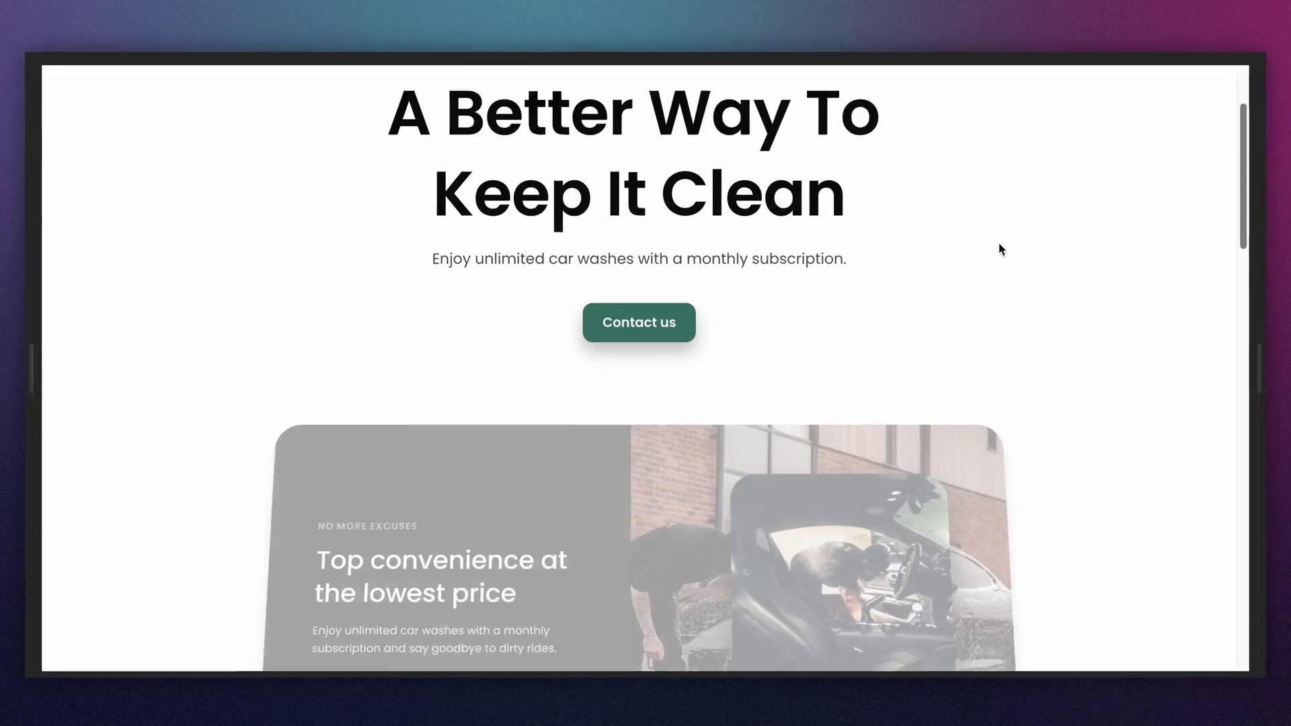
pyautogui.scroll(-3, 1002, 249)
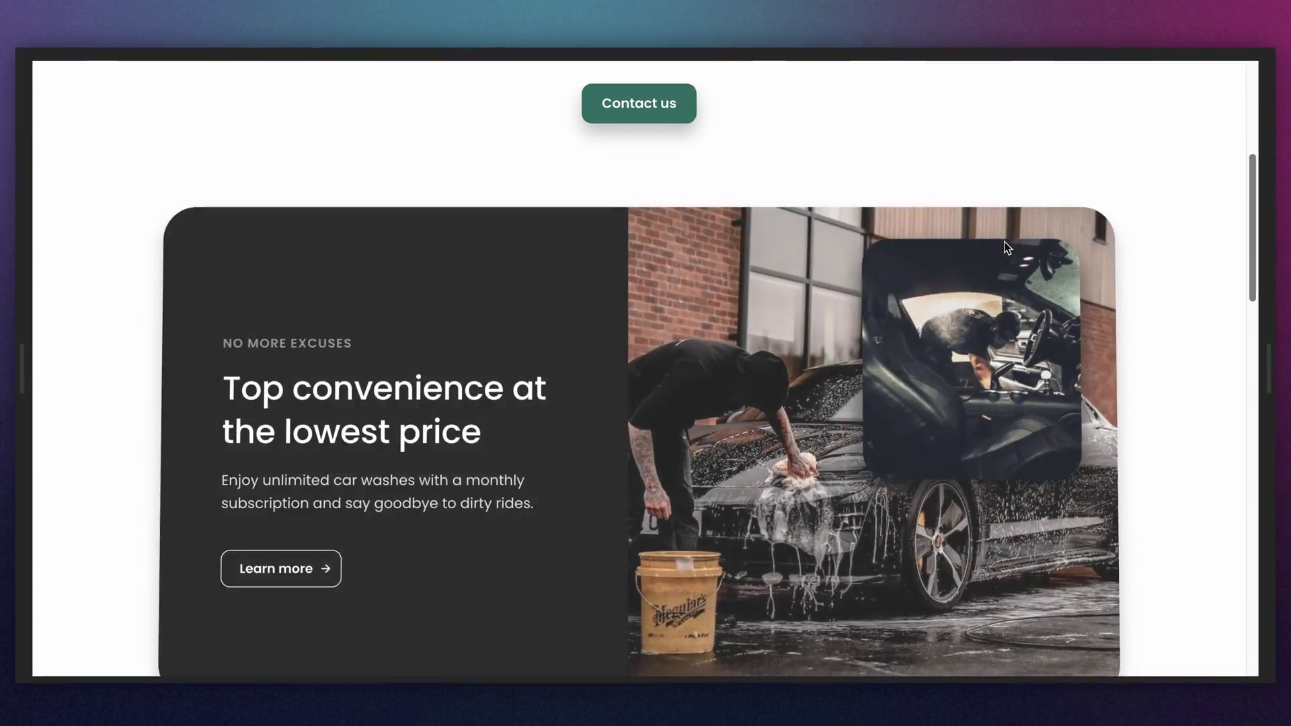
pyautogui.scroll(-10, 1007, 247)
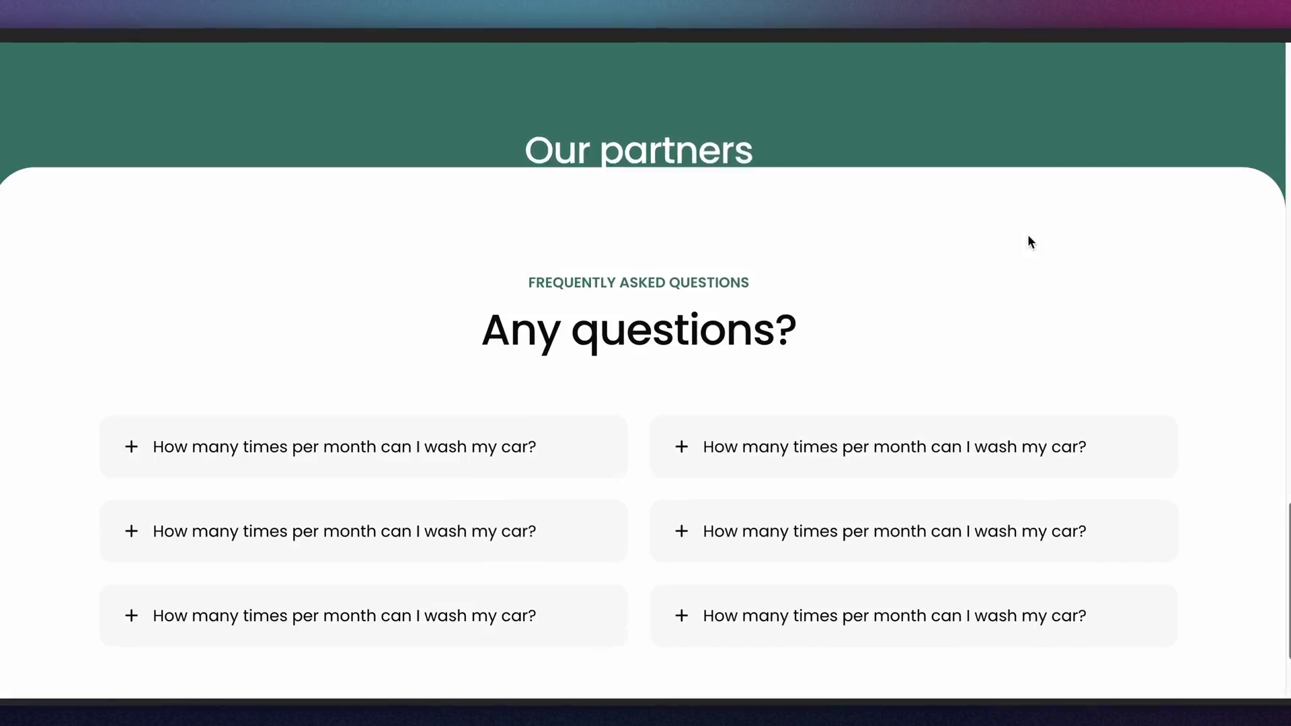
pyautogui.scroll(-2, 1031, 234)
pyautogui.scroll(7, 1041, 231)
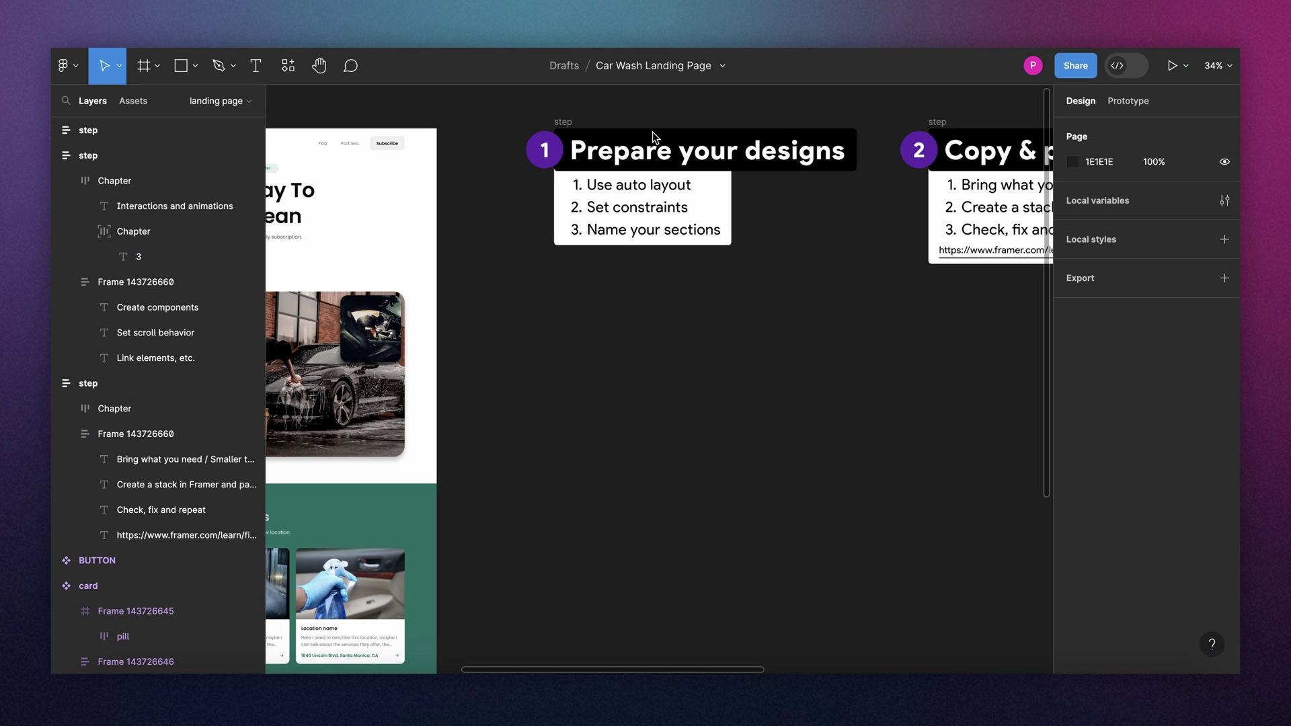
pyautogui.scroll(2, 662, 134)
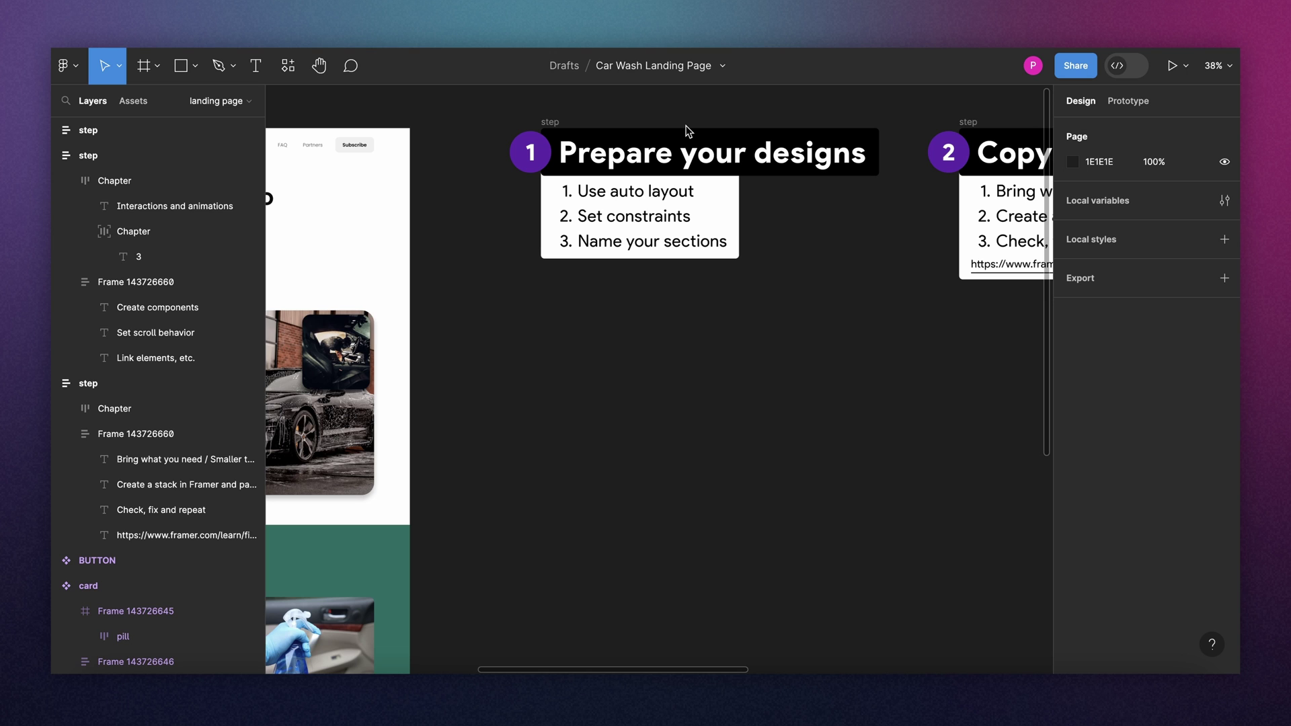
pyautogui.scroll(-3, 689, 130)
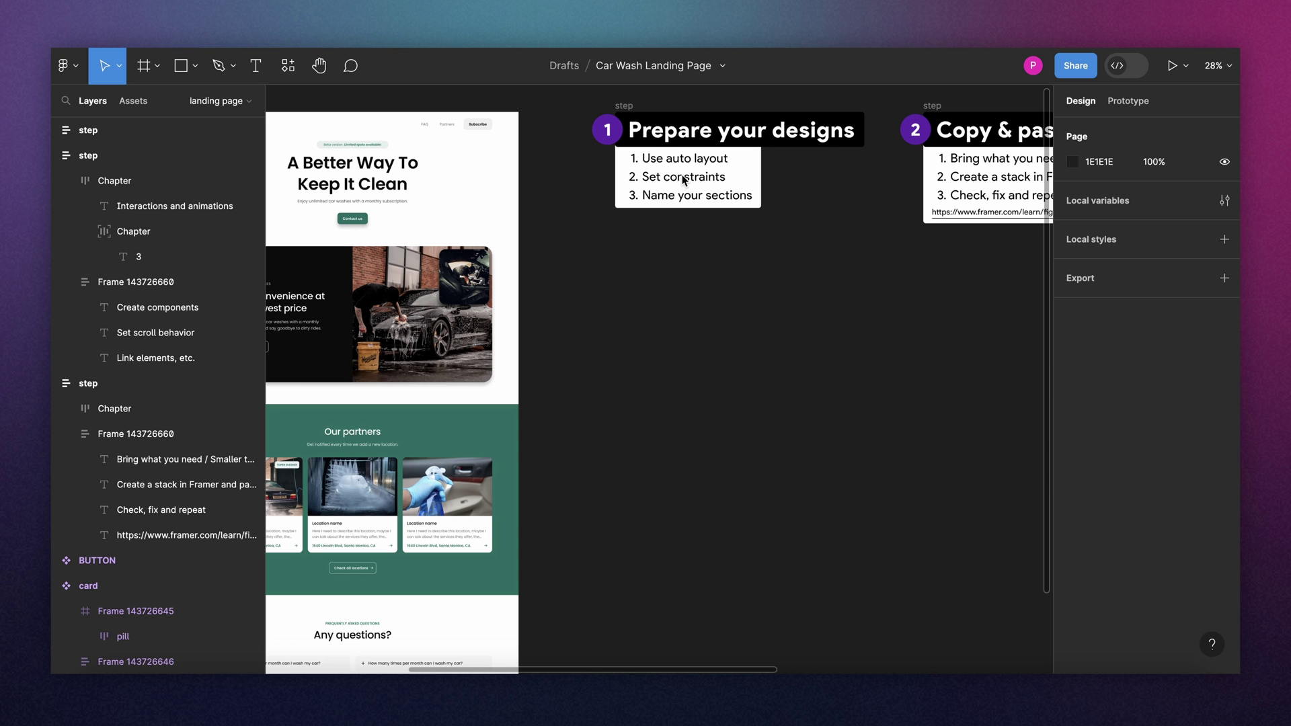
pyautogui.hscroll(-10, 685, 181)
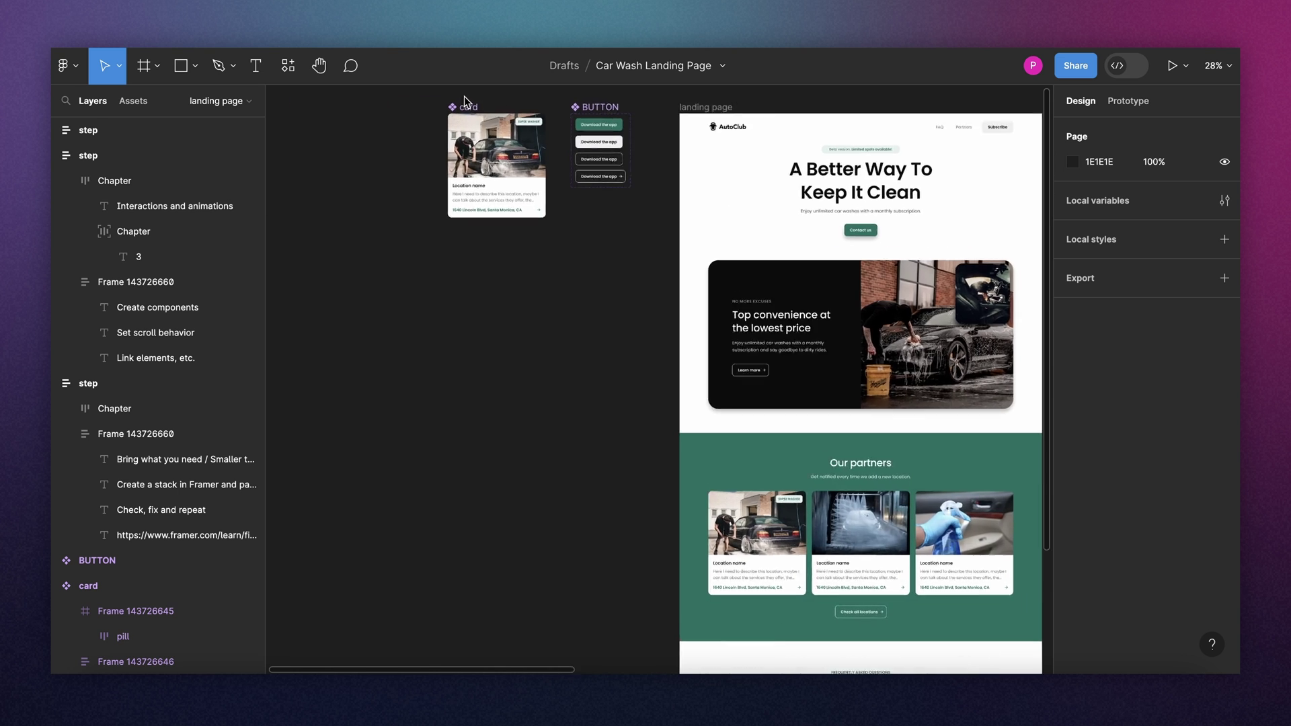
pyautogui.scroll(5, 588, 212)
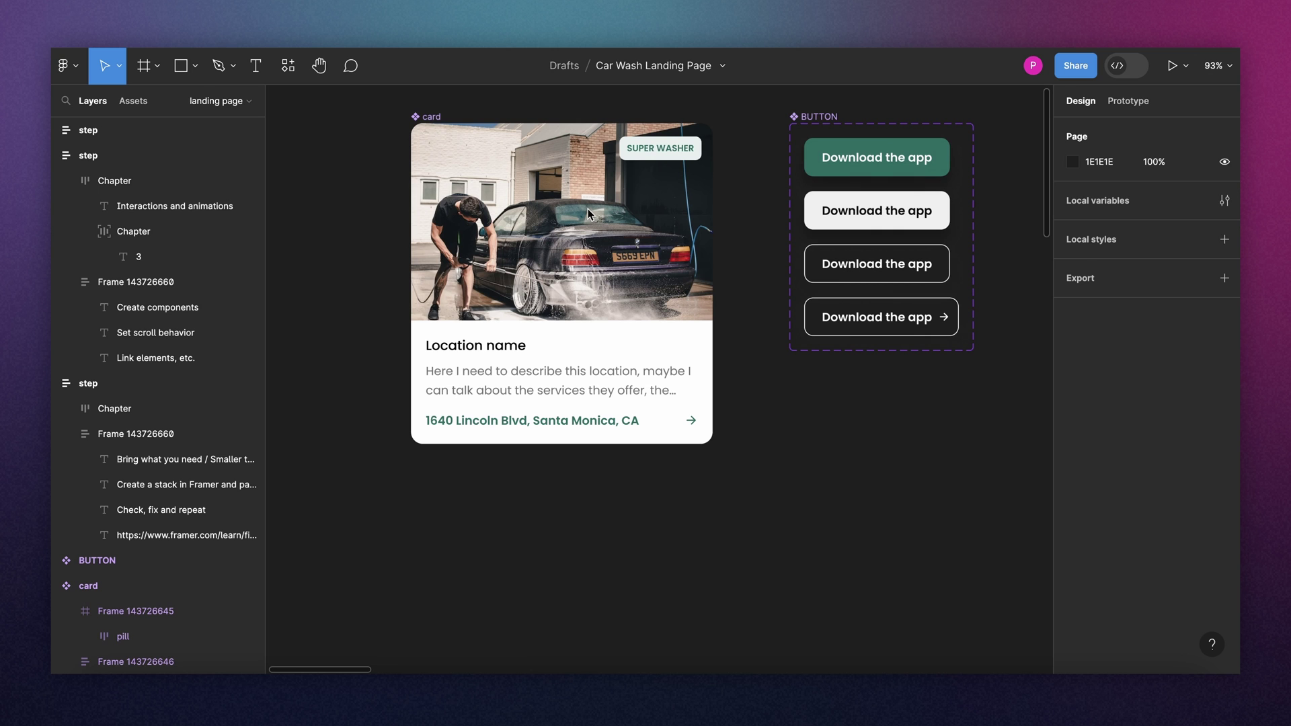
# Inspect the card's photo frame and SUPER WASHER pill, then select the whole landing page frame
pyautogui.doubleClick(588, 210)
pyautogui.click(647, 150)
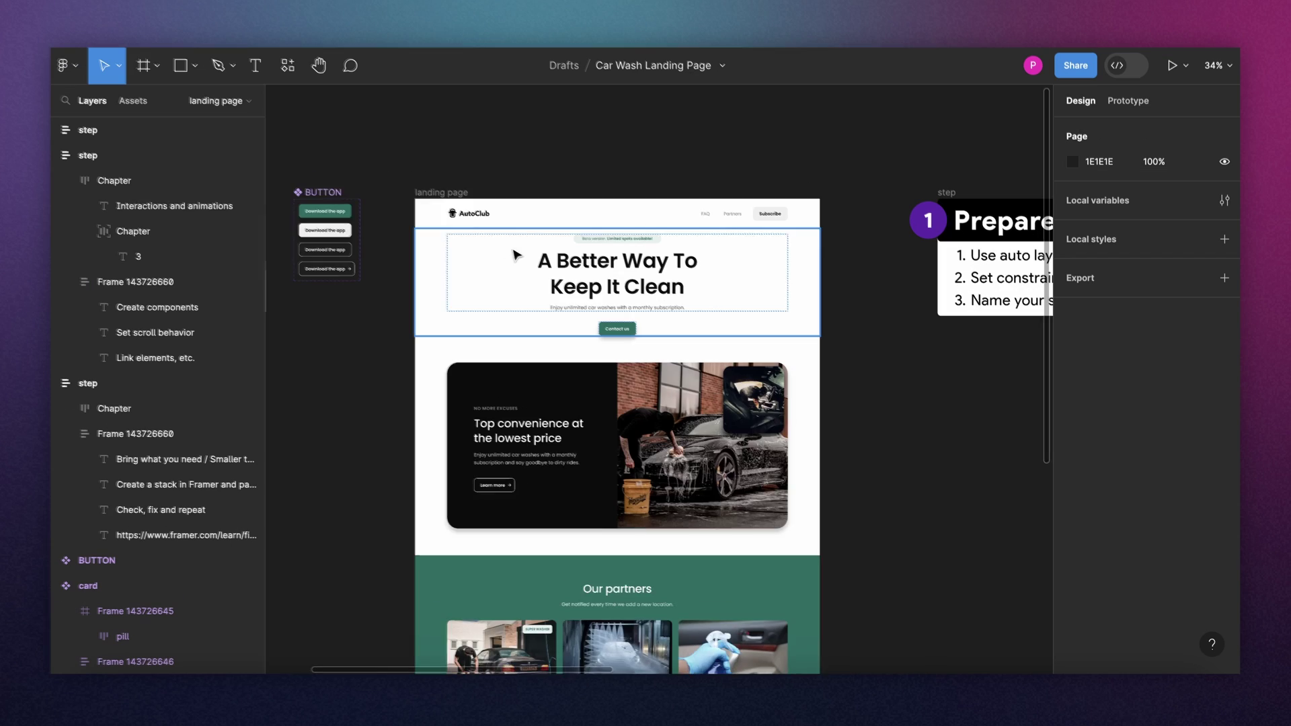
pyautogui.scroll(1, 809, 323)
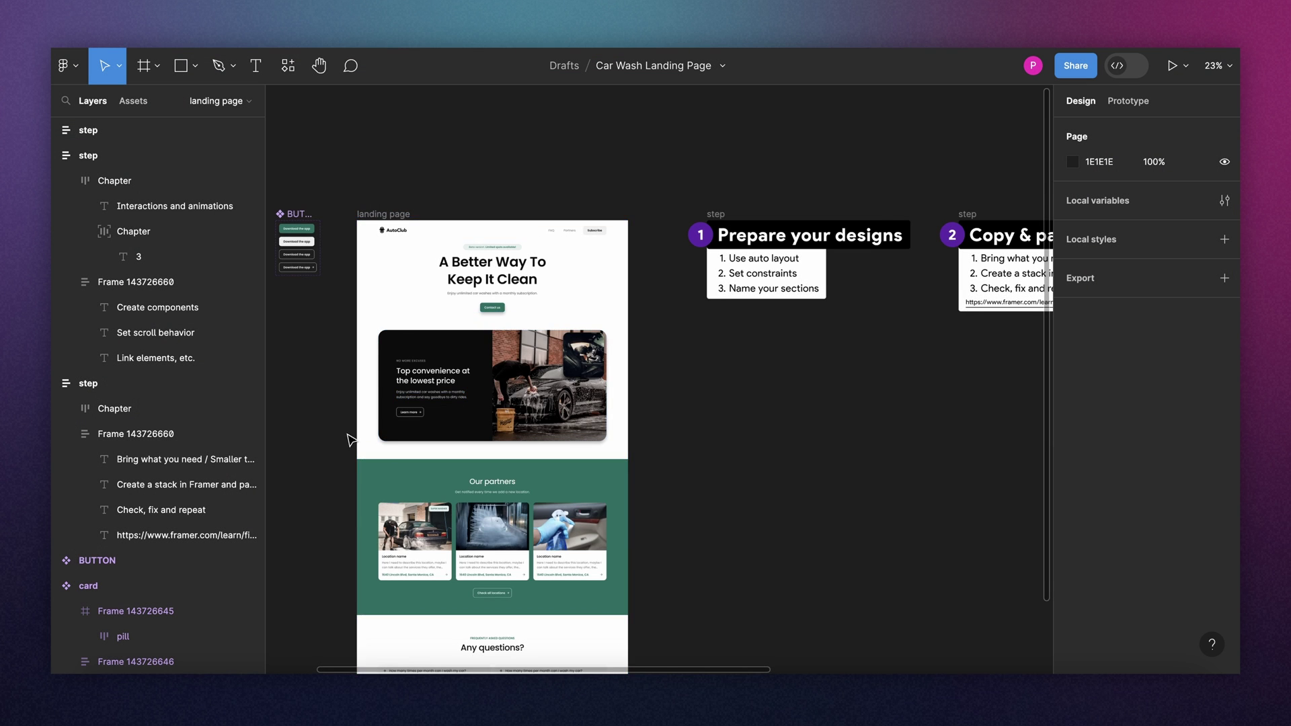
pyautogui.scroll(3, 374, 231)
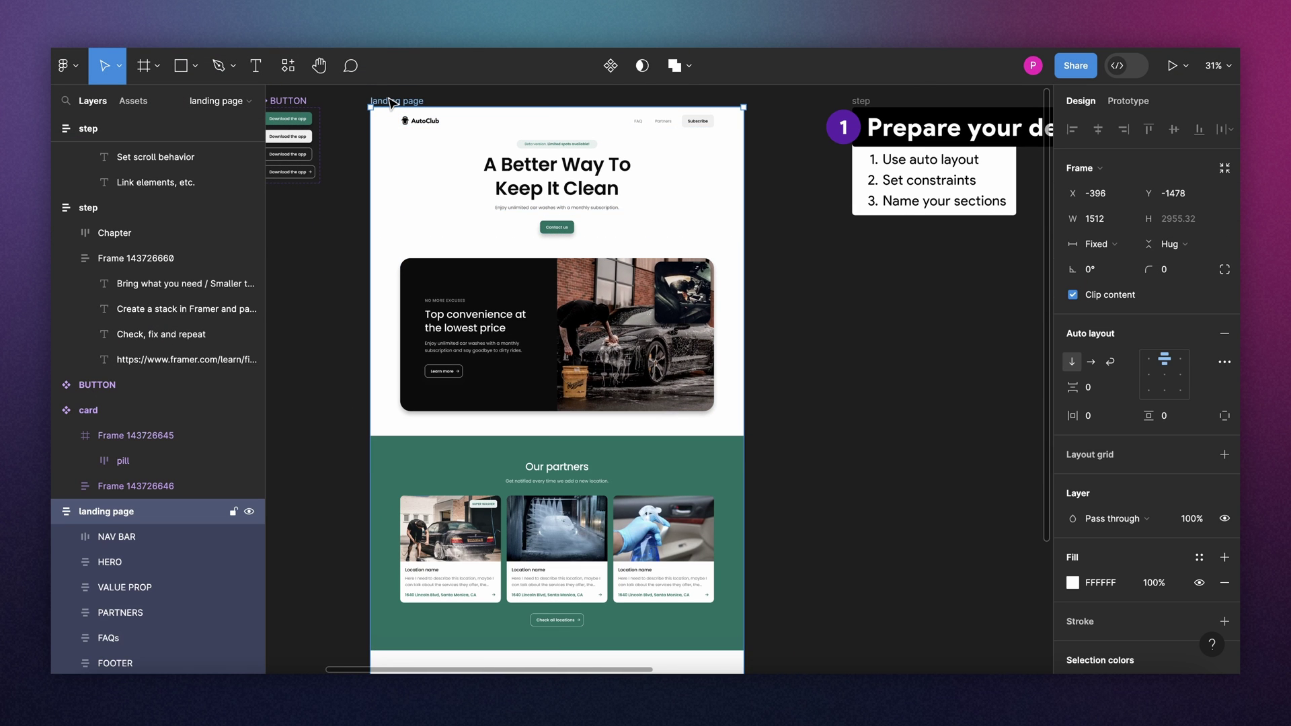
pyautogui.click(390, 102)
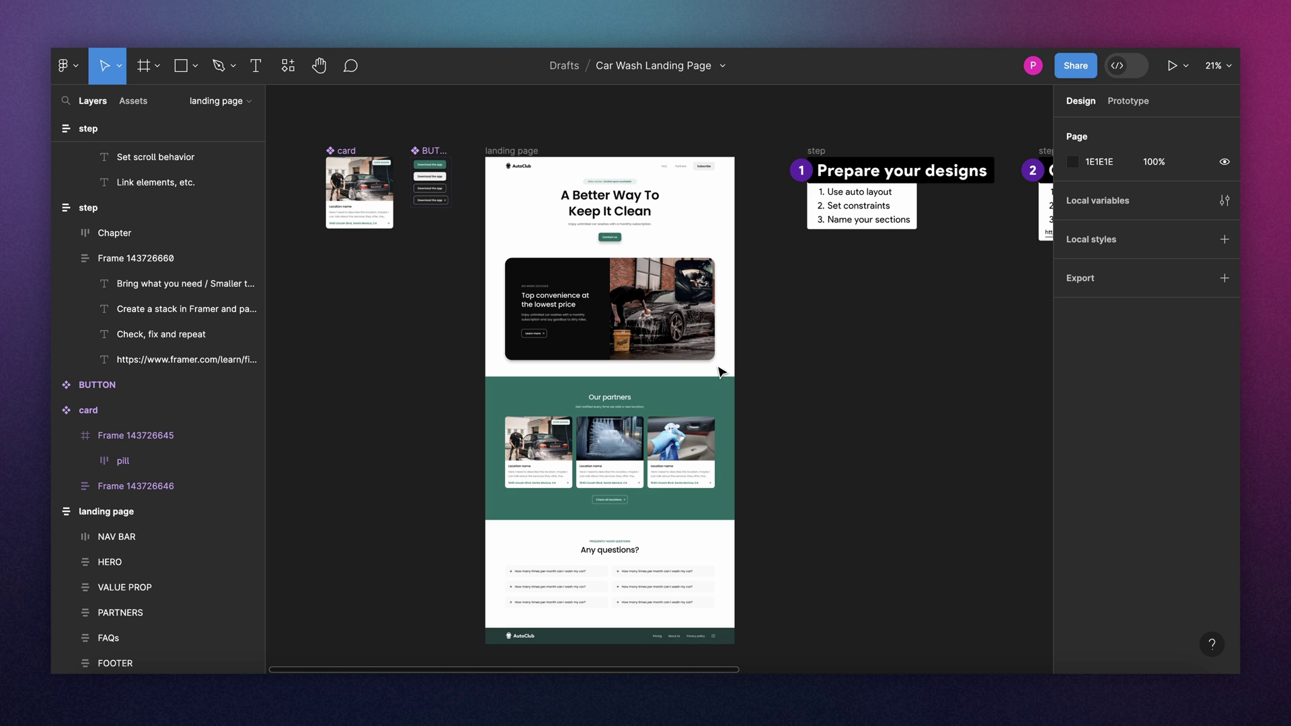
# Open and dismiss the resources search, then deselect the step 2 text frame
pyautogui.scroll(-2, 720, 372)
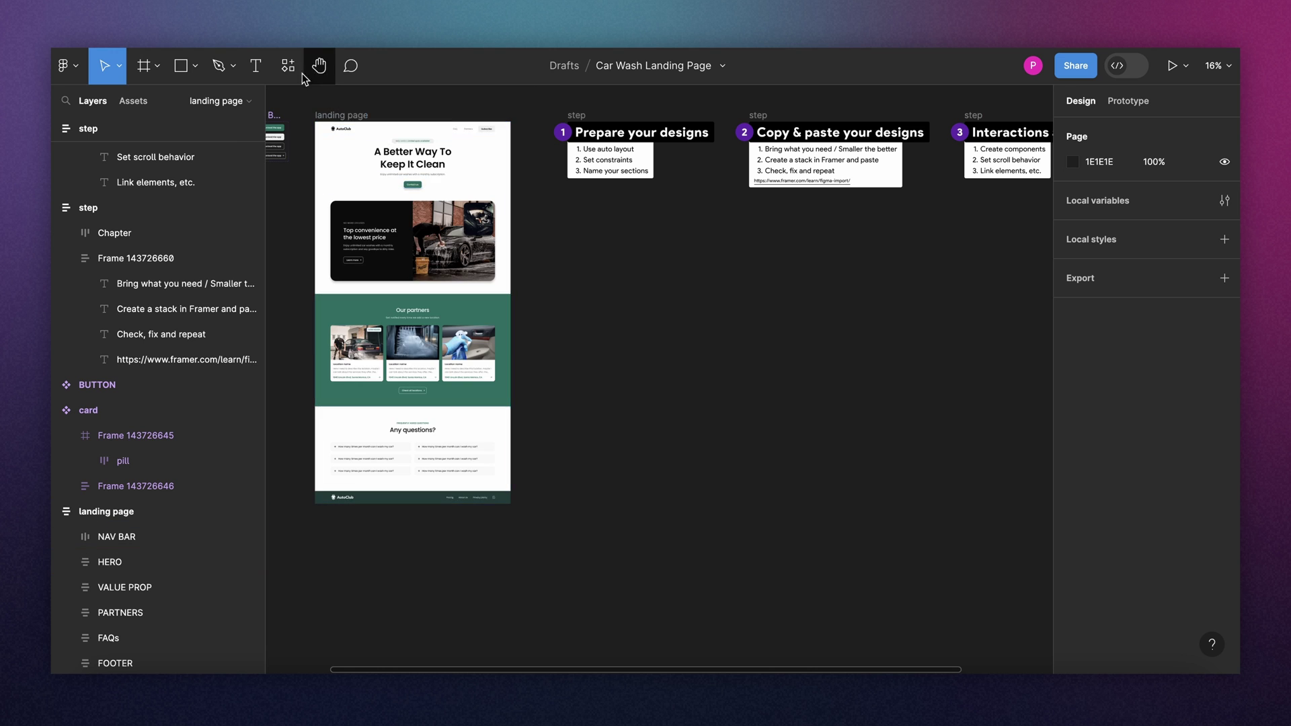
pyautogui.hotkey('shift', 'i')
pyautogui.click(681, 292)
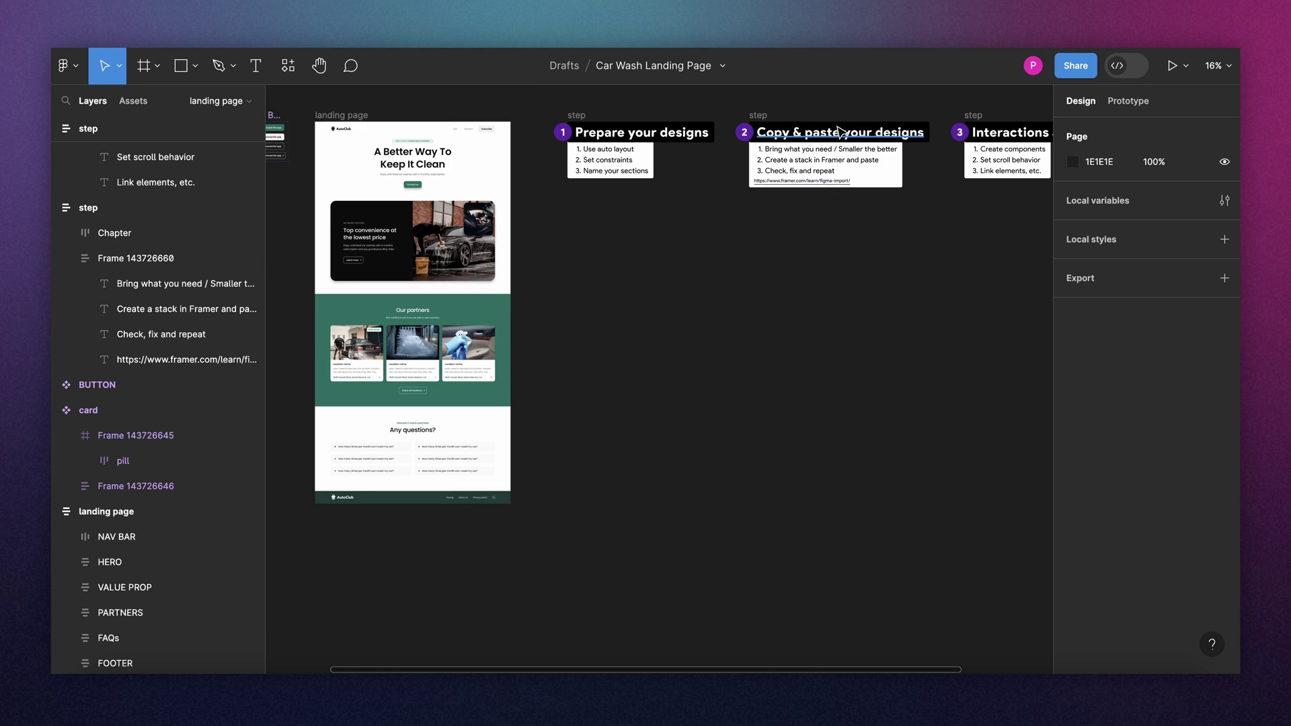
pyautogui.scroll(5, 901, 141)
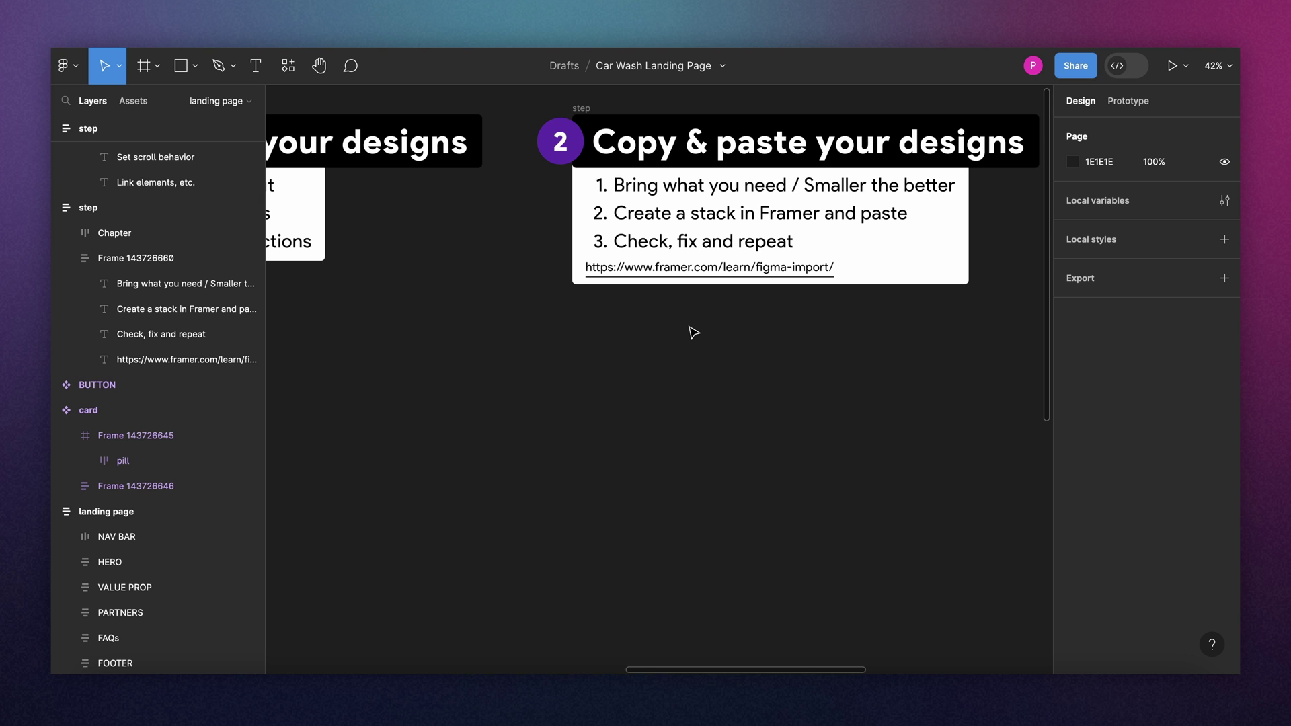
pyautogui.scroll(-5, 720, 325)
pyautogui.hscroll(-5, 735, 302)
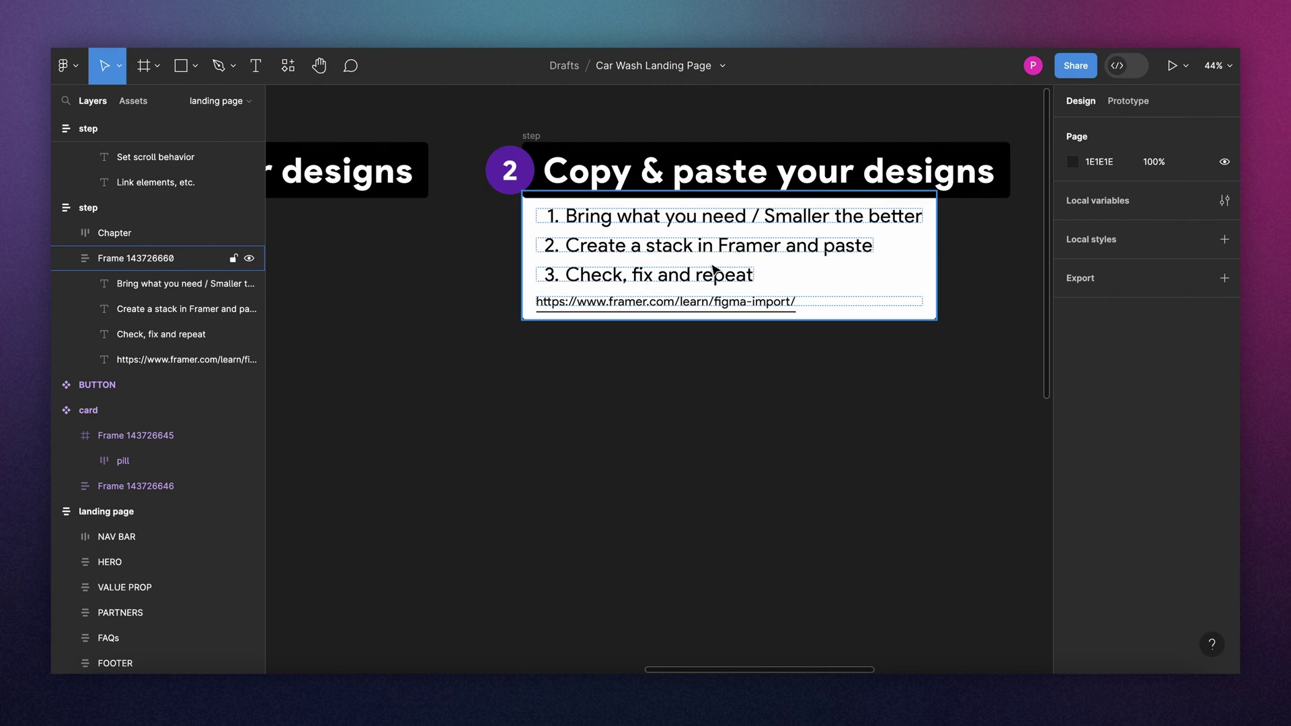
pyautogui.click(771, 394)
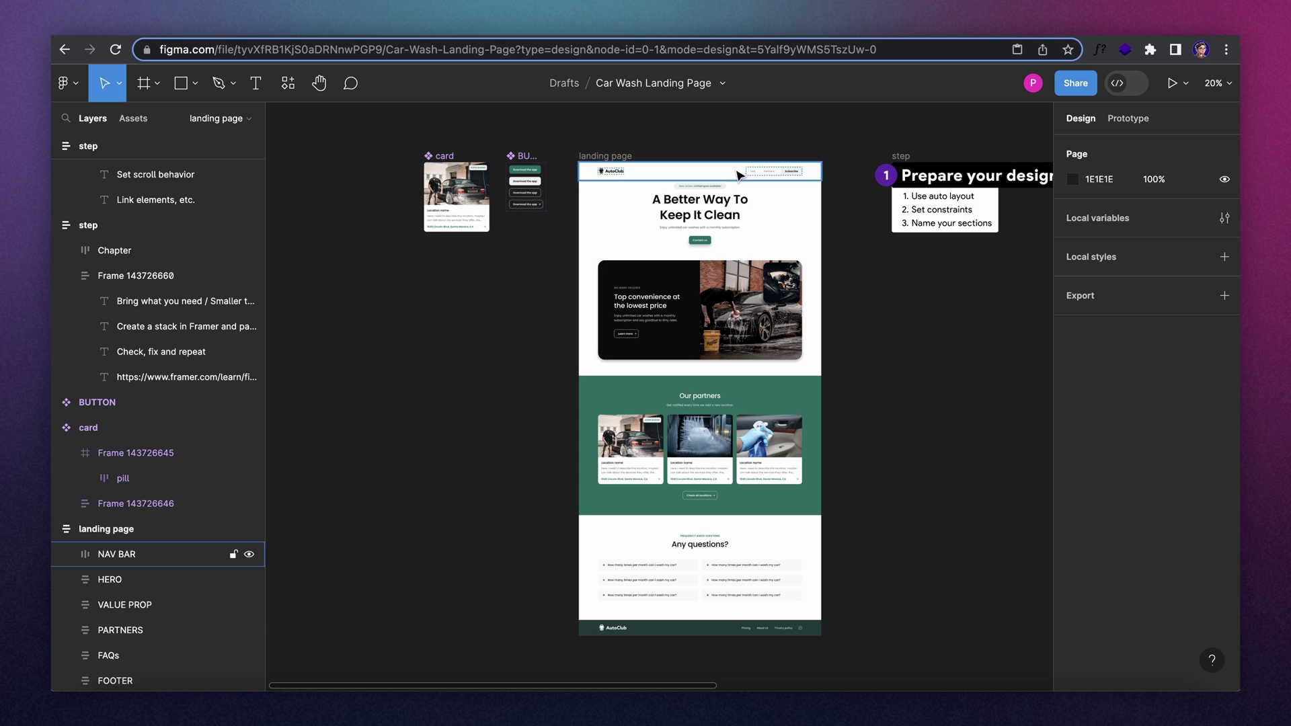
pyautogui.scroll(3, 735, 144)
# Copy the NAV BAR layers with the Figma to HTML with Framer plugin and switch to Framer
pyautogui.click(659, 188)
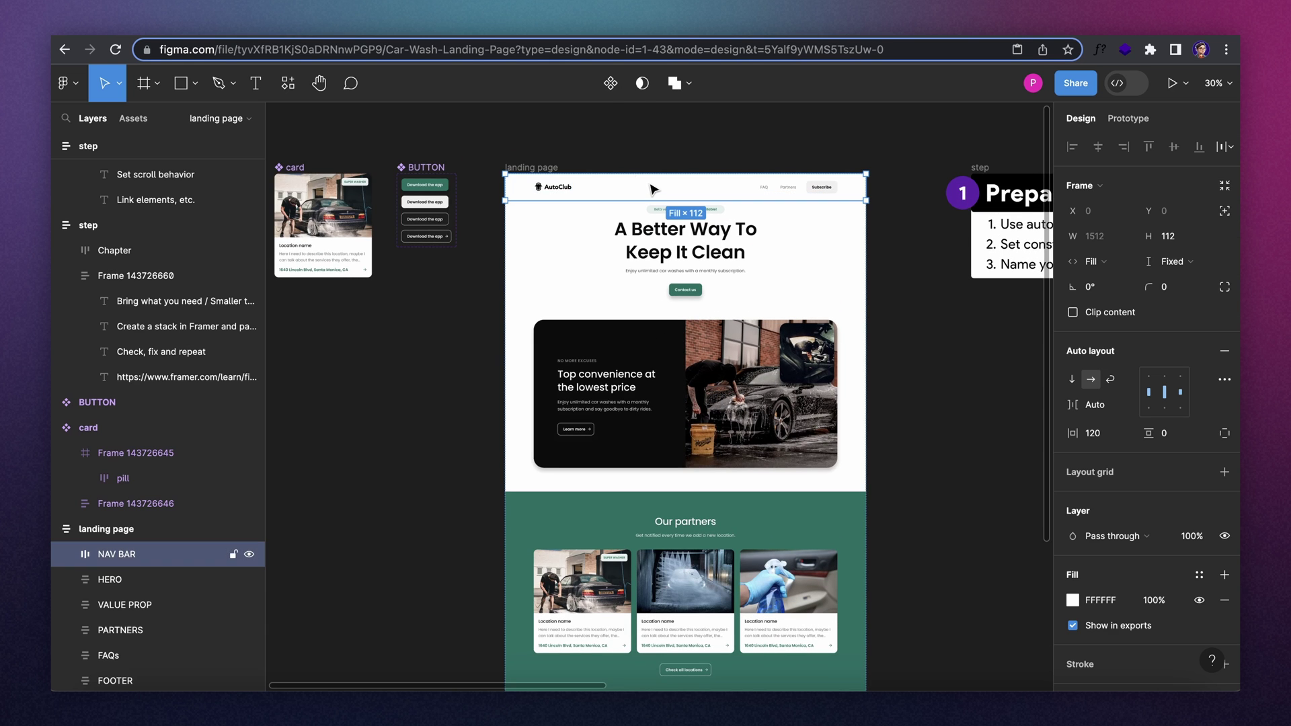
pyautogui.click(291, 84)
pyautogui.click(364, 230)
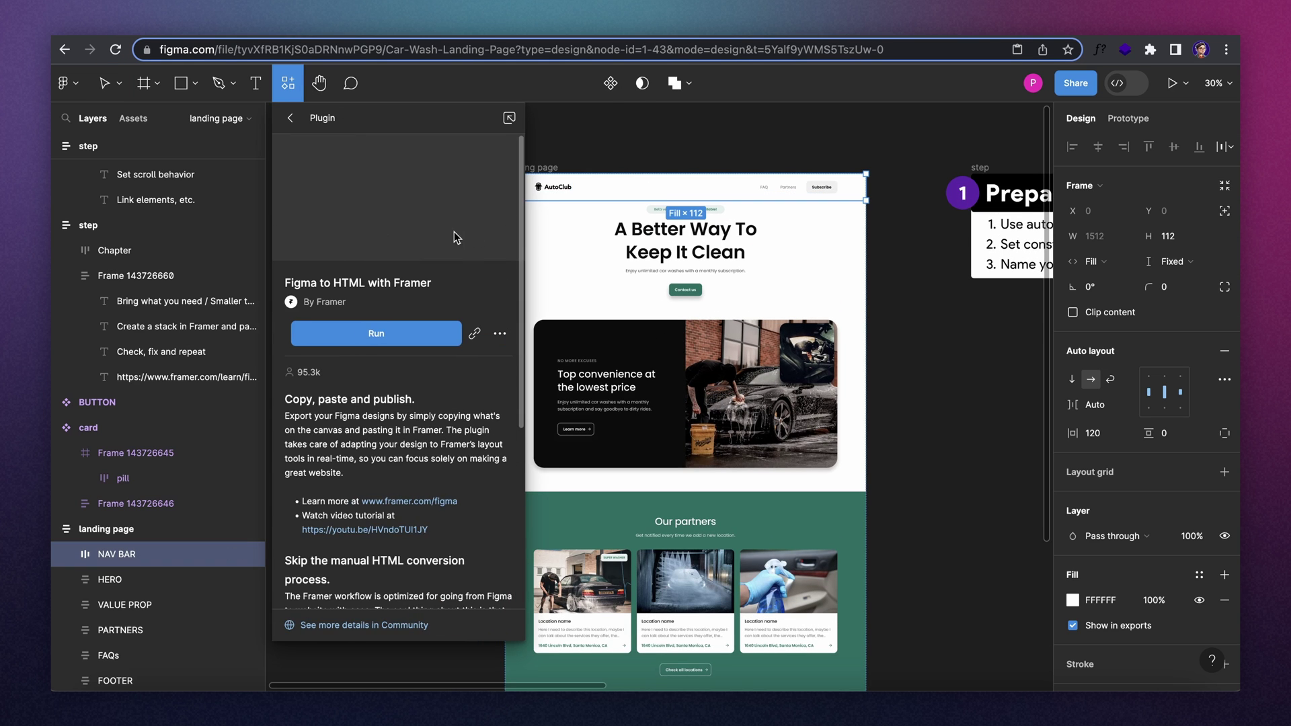
pyautogui.click(431, 337)
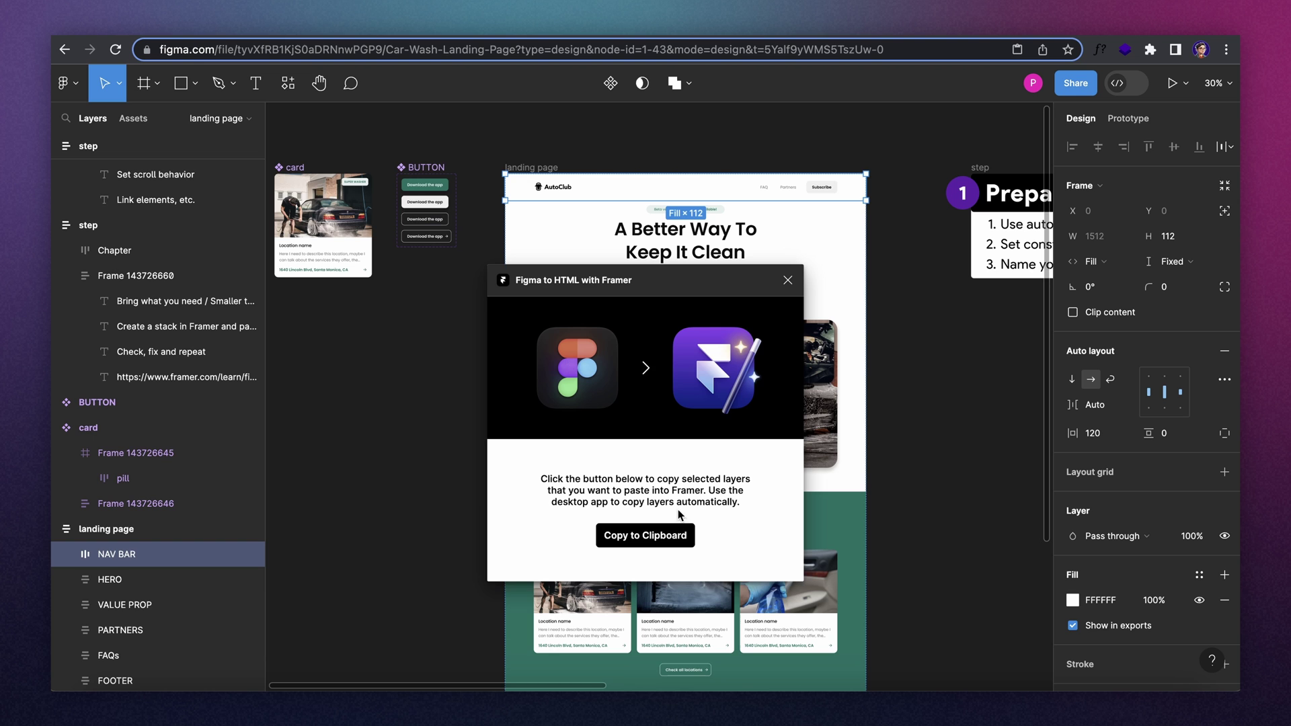
pyautogui.click(667, 538)
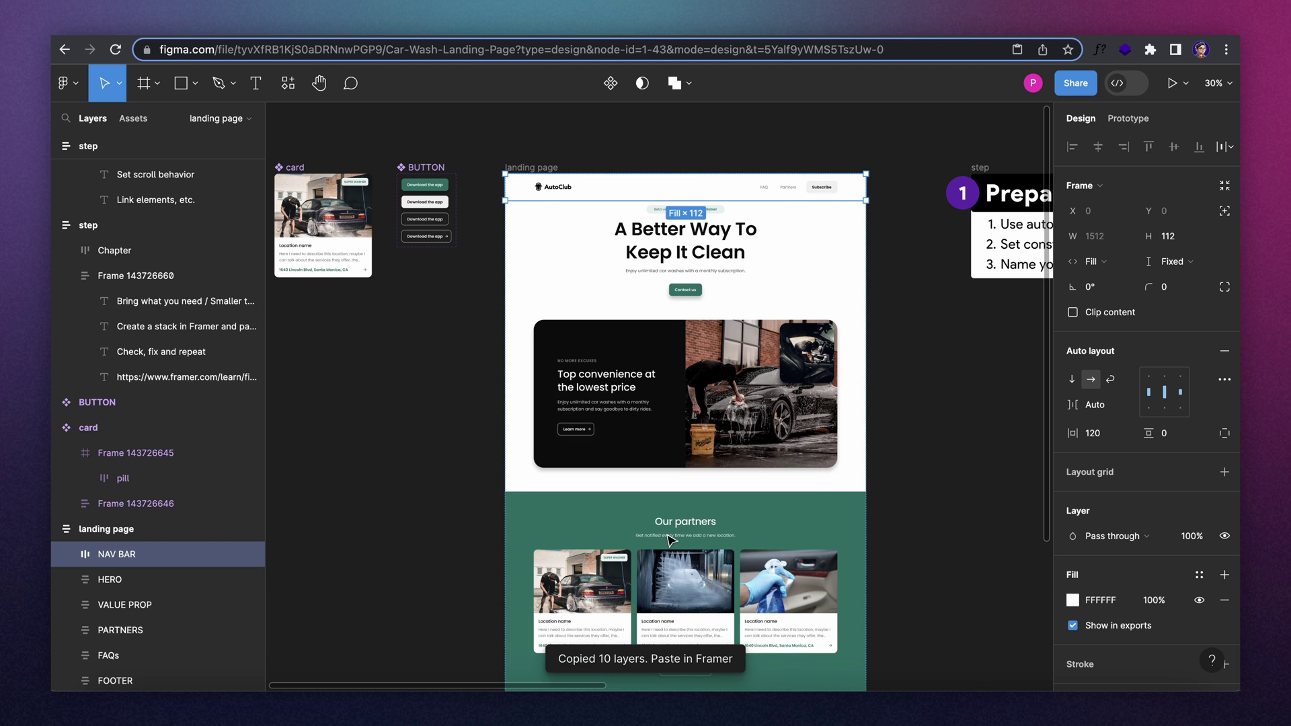
pyautogui.press('super+Tab')
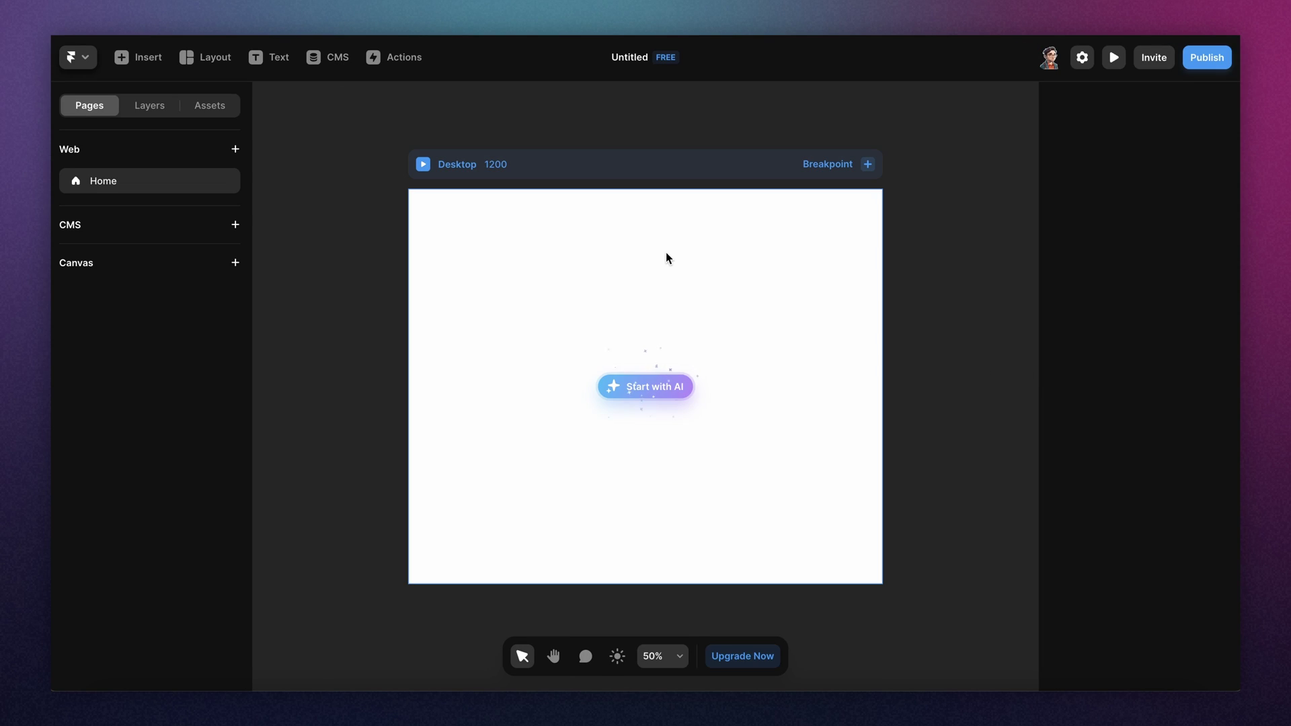
# Set the Desktop breakpoint width to 1512
pyautogui.scroll(2, 666, 252)
pyautogui.scroll(-3, 486, 186)
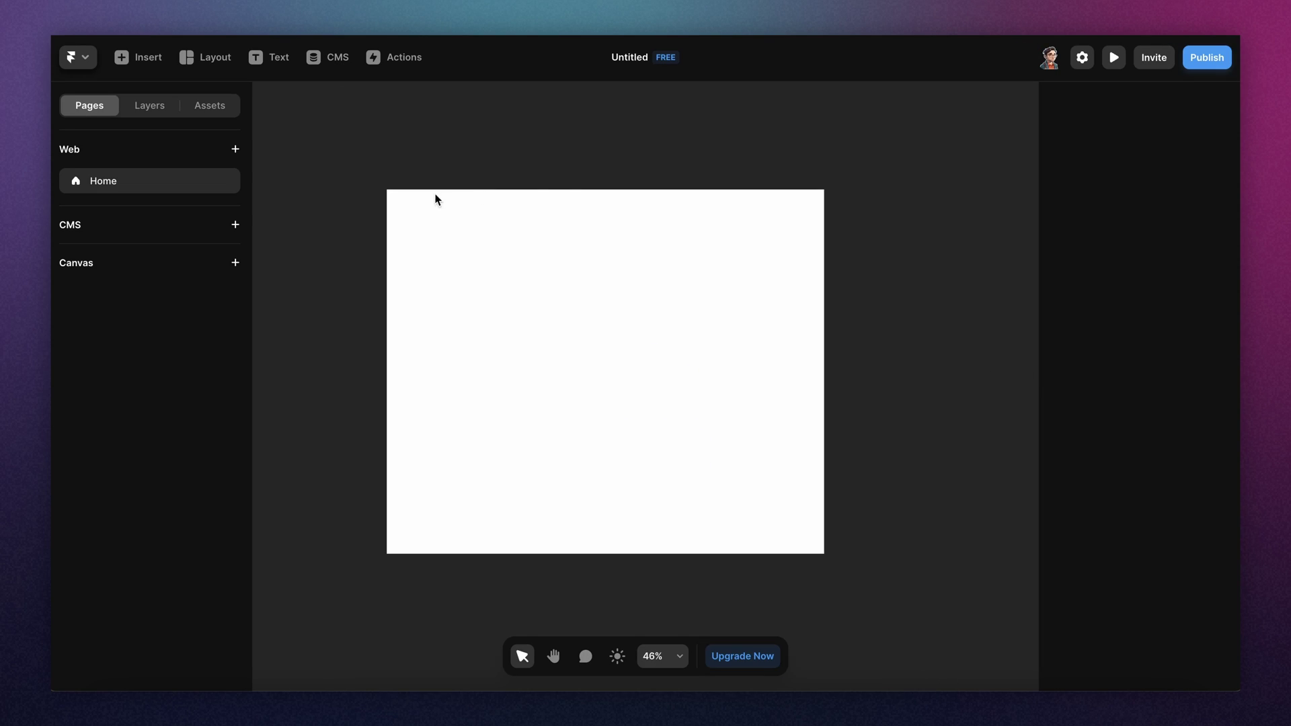
pyautogui.click(466, 169)
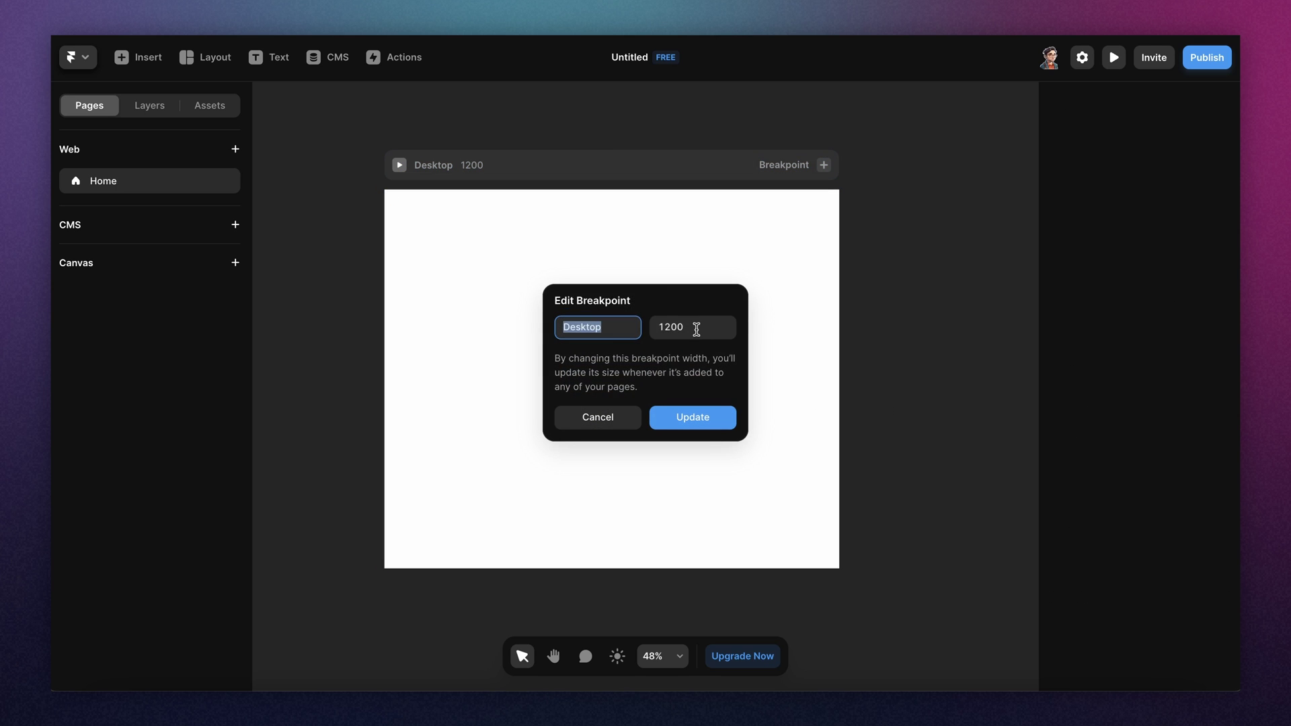
pyautogui.click(696, 329)
pyautogui.write('1512')
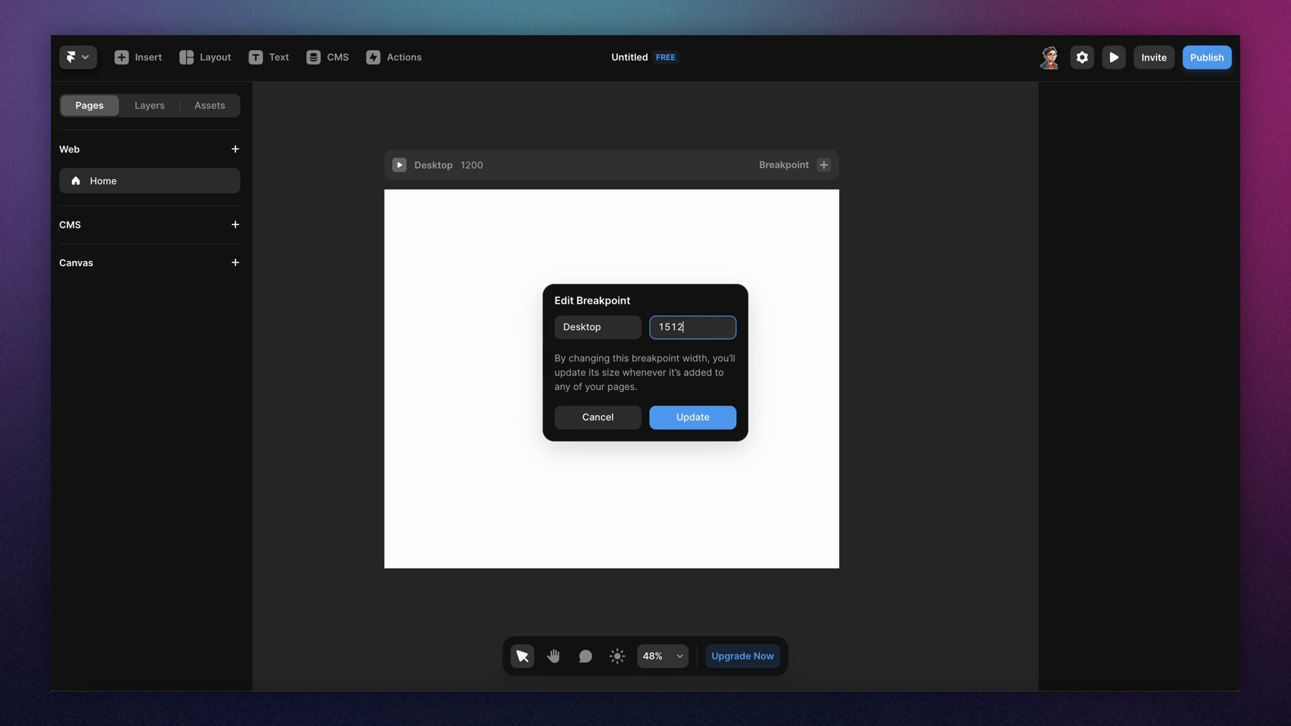
pyautogui.click(689, 420)
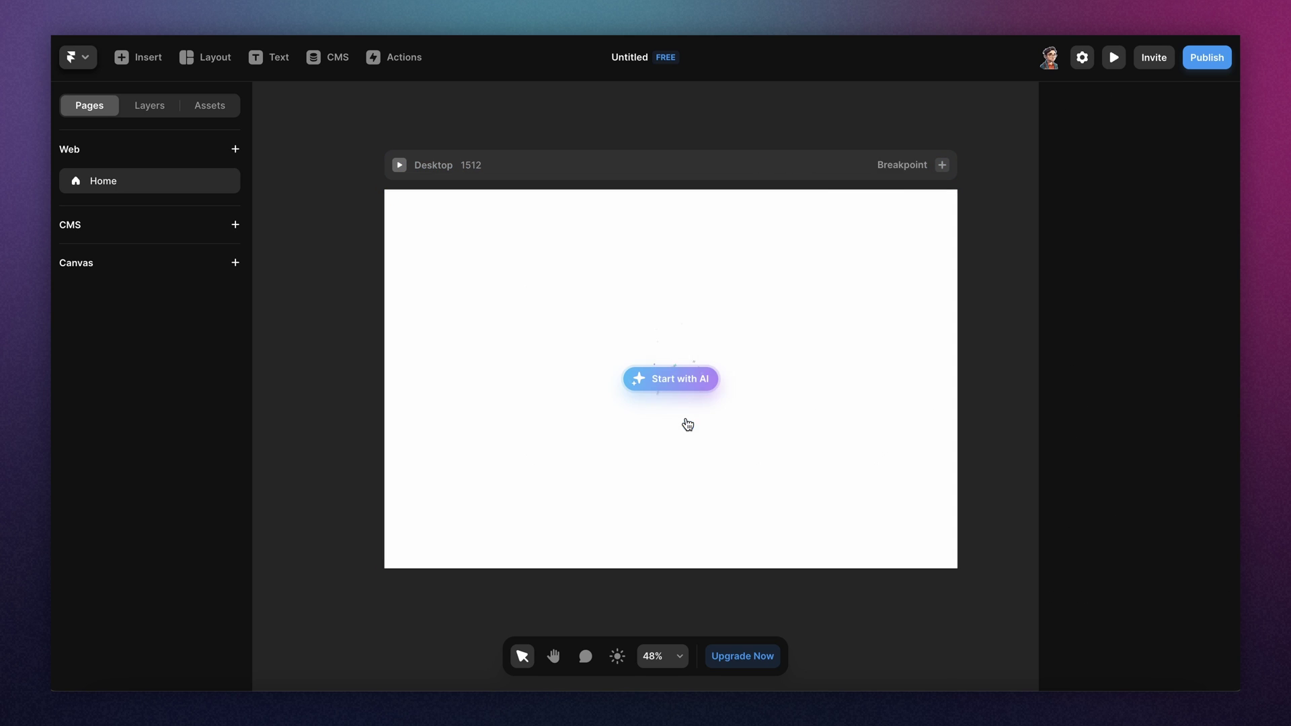
# Paste the NAV BAR into the Desktop frame and inspect its Logo and Frame 7 layers
pyautogui.click(664, 164)
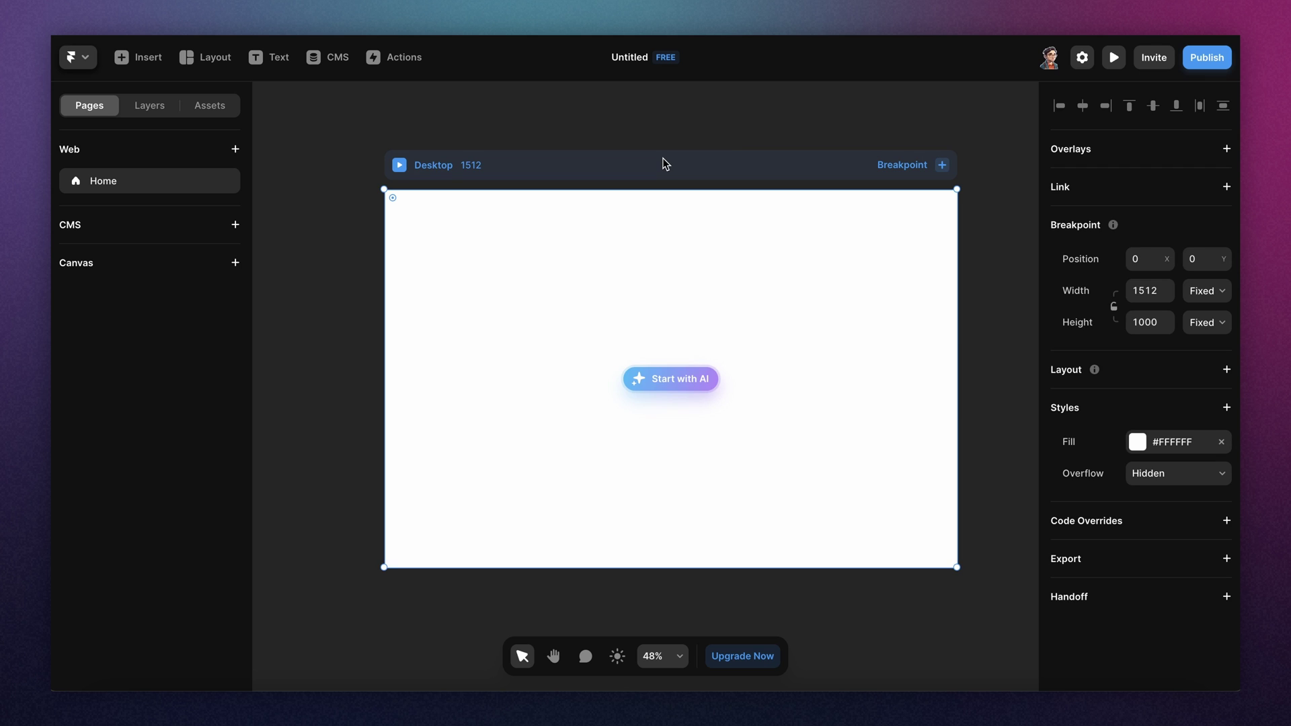
pyautogui.press('super+v')
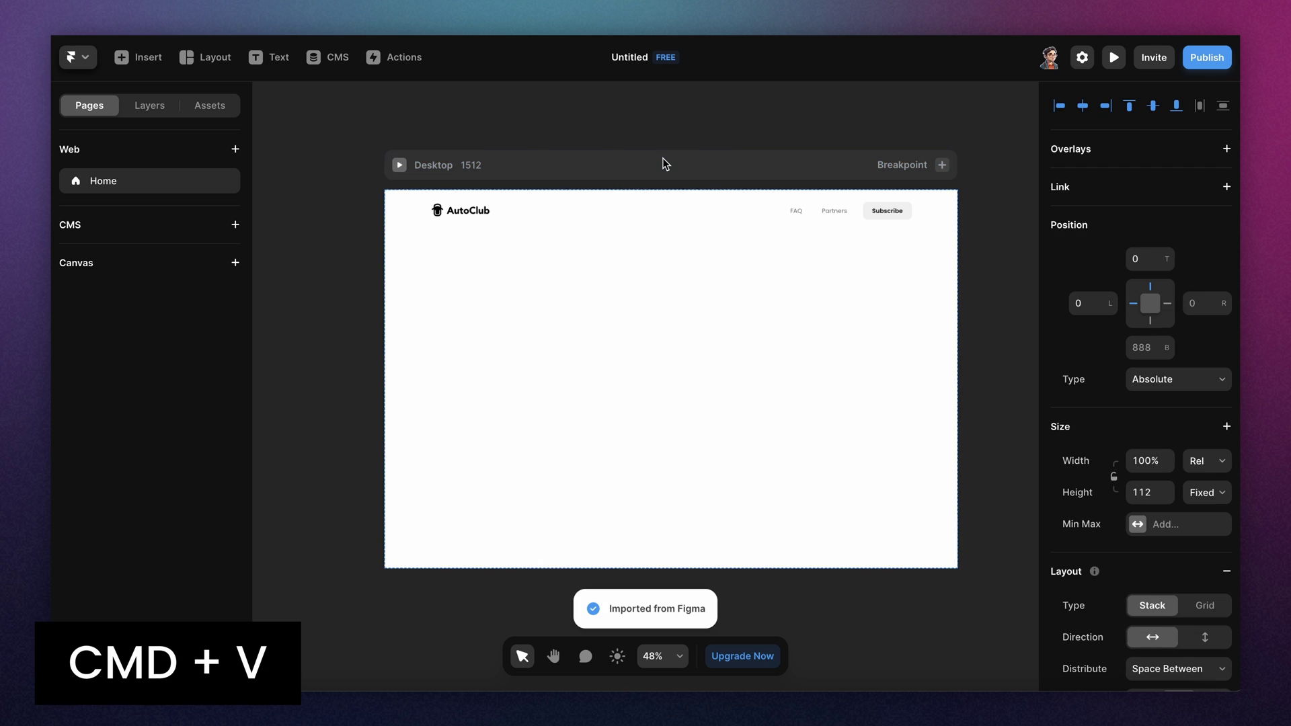
pyautogui.click(161, 108)
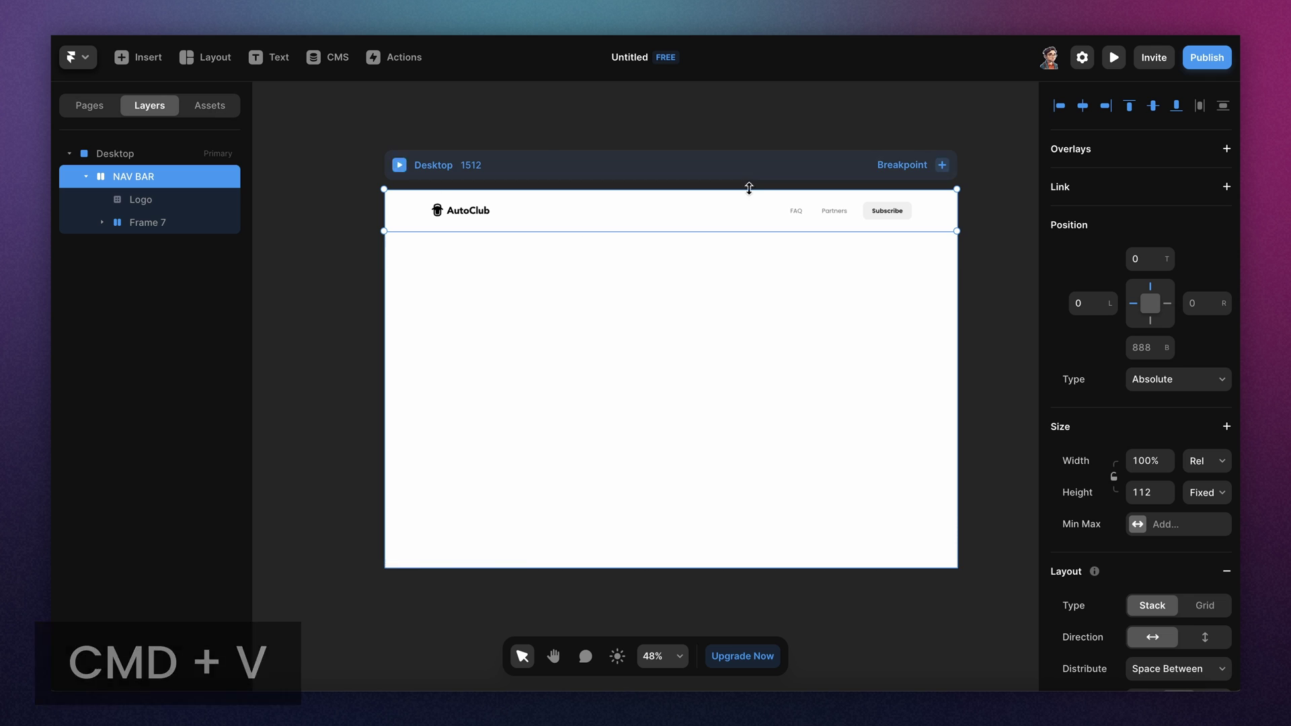
pyautogui.click(154, 197)
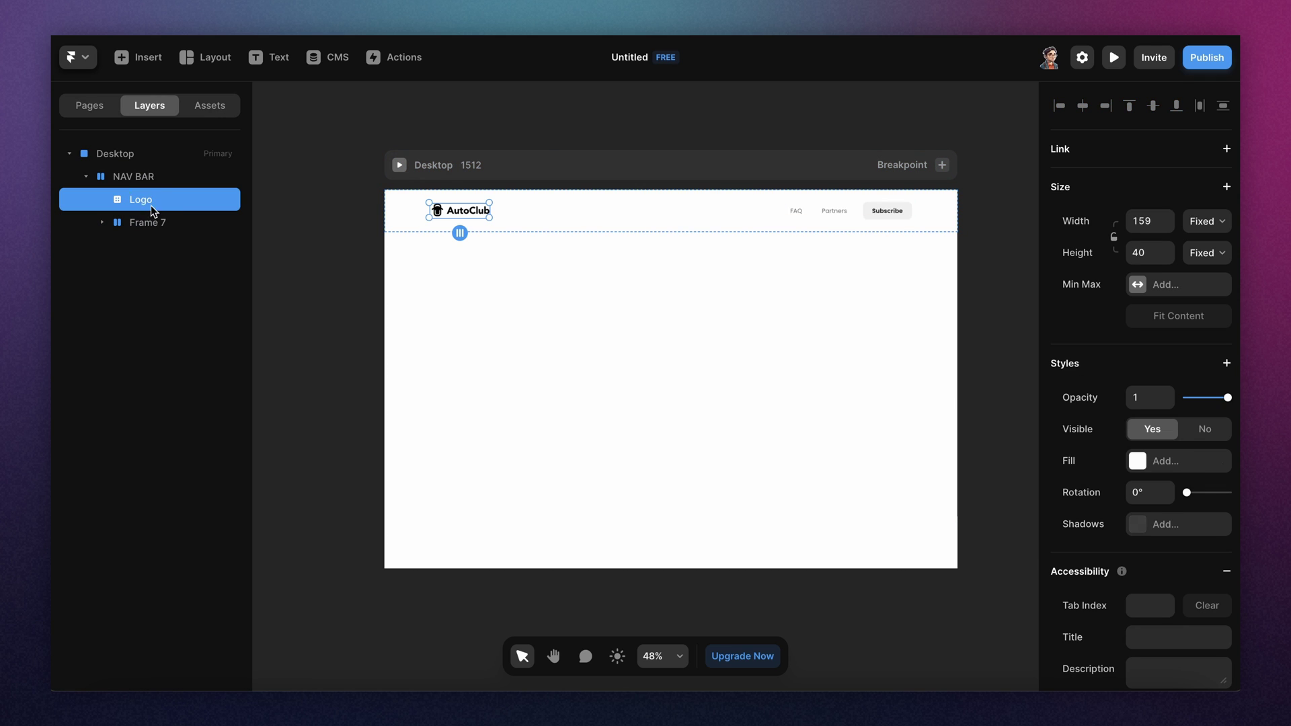
pyautogui.click(102, 222)
pyautogui.click(143, 223)
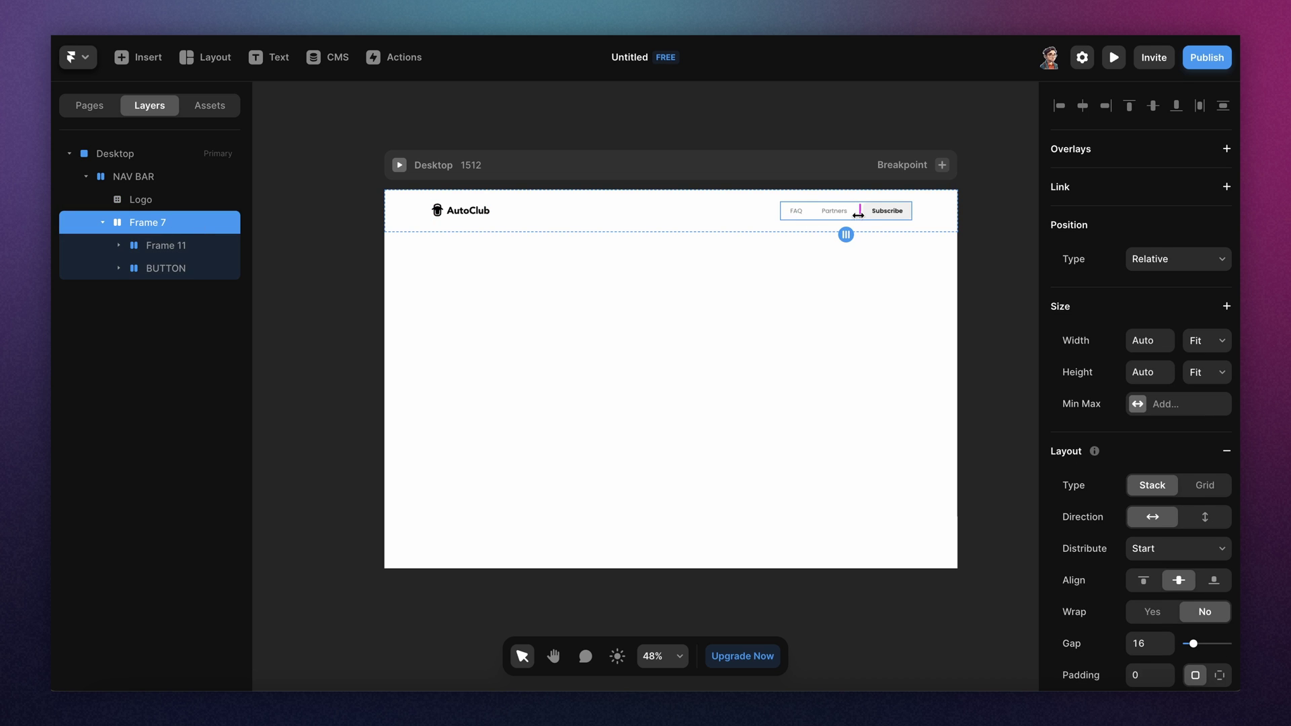
# Preview the page live and narrow it to test responsiveness
pyautogui.click(571, 136)
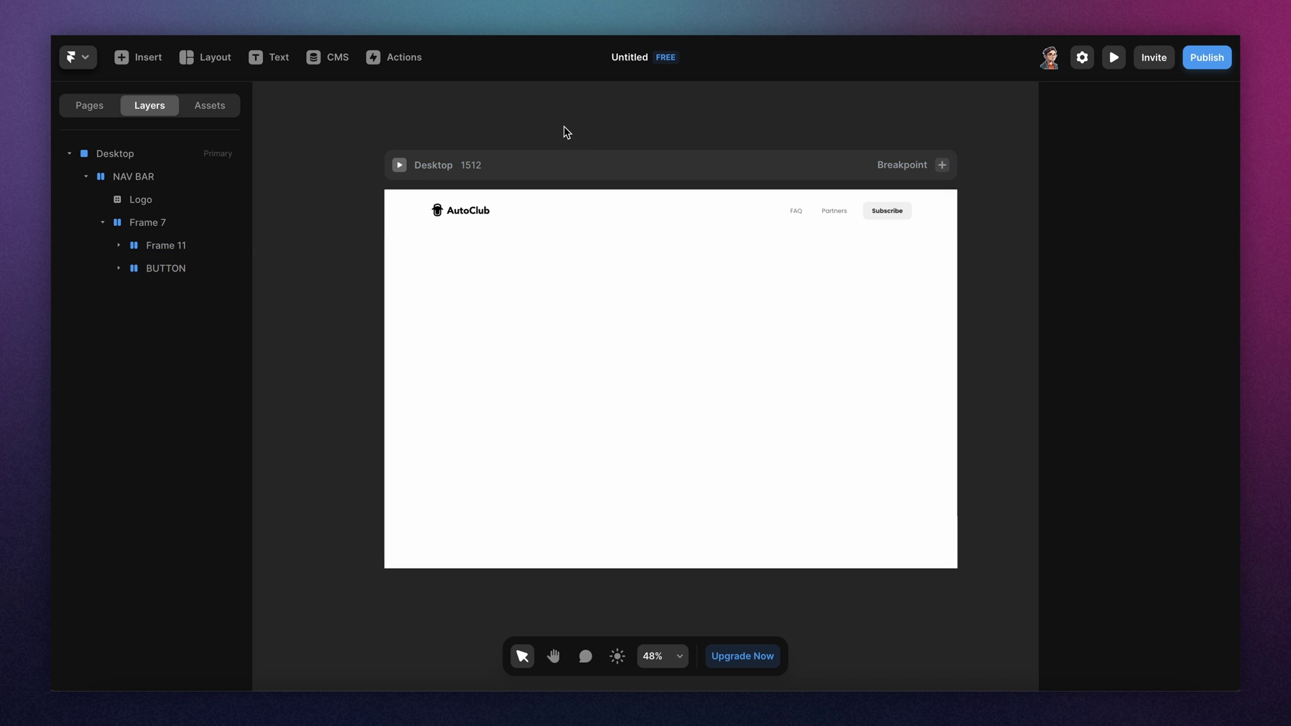
pyautogui.click(400, 165)
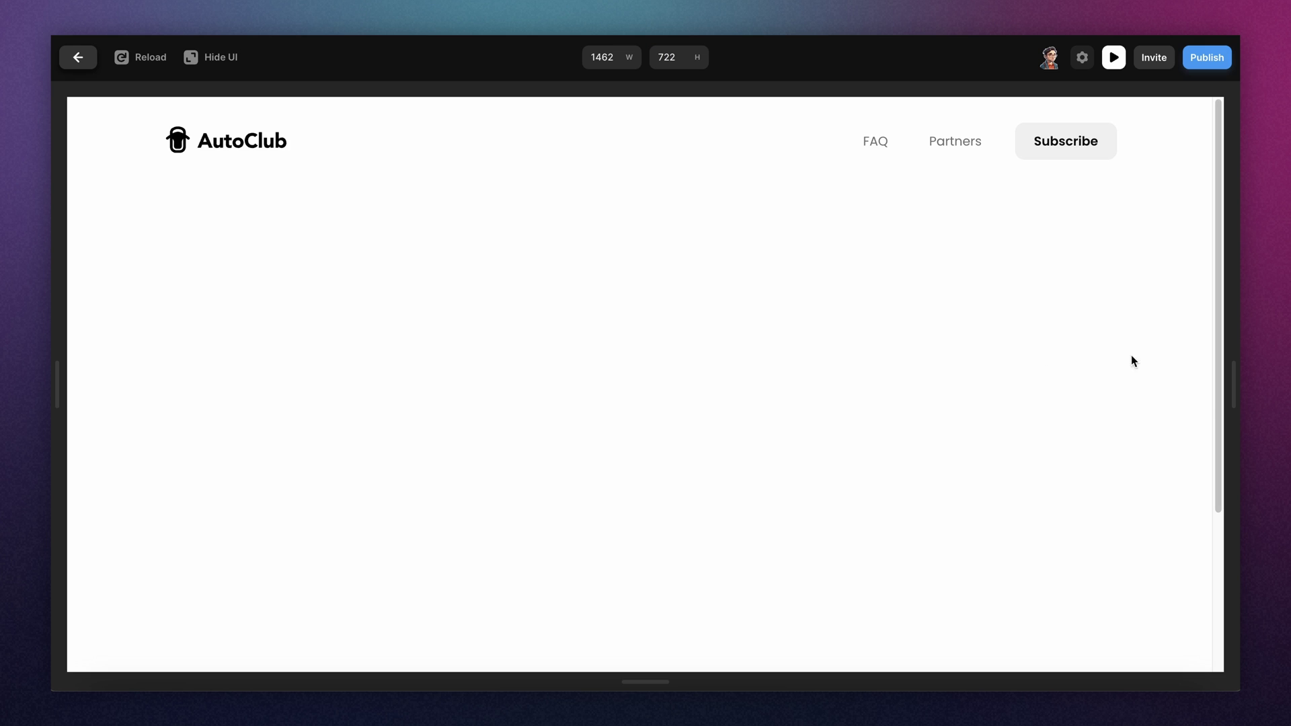
pyautogui.moveTo(1226, 383); pyautogui.dragTo(1175, 363)
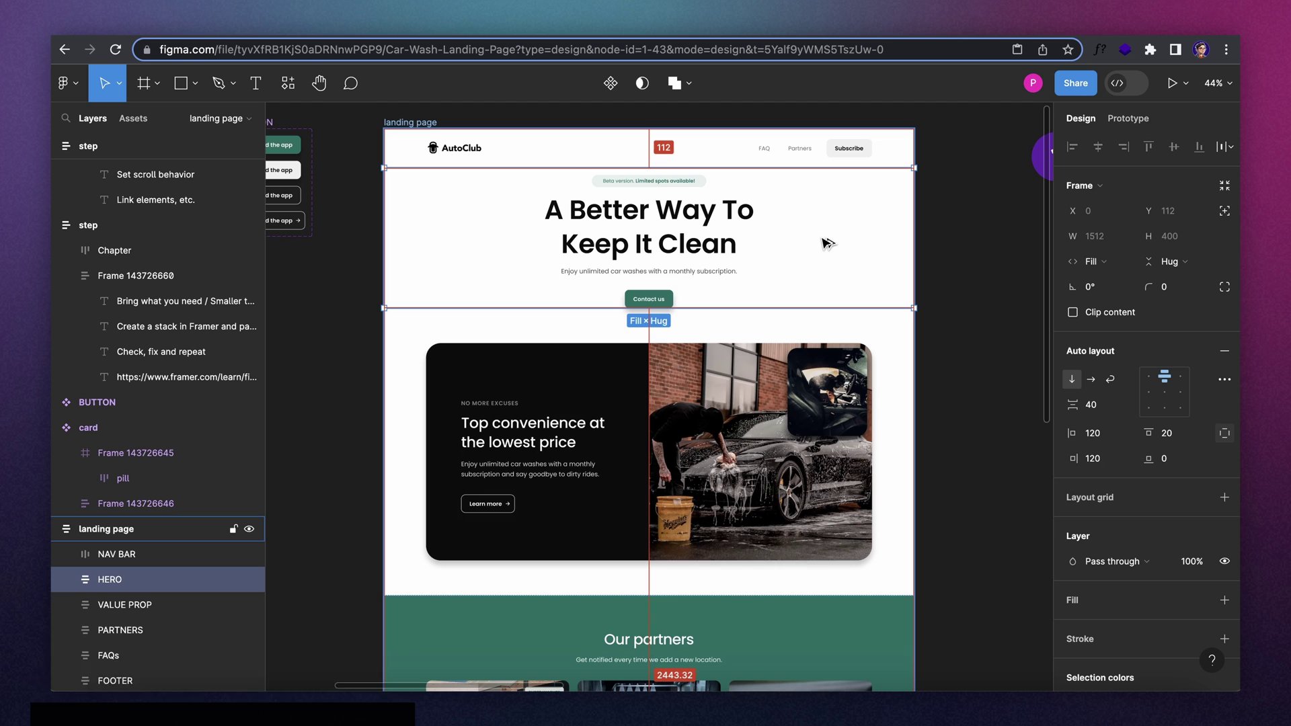
# Copy the HERO section with the Figma to HTML plugin and paste it below Framer's nav bar
pyautogui.press('alt+super+p')
pyautogui.click(680, 536)
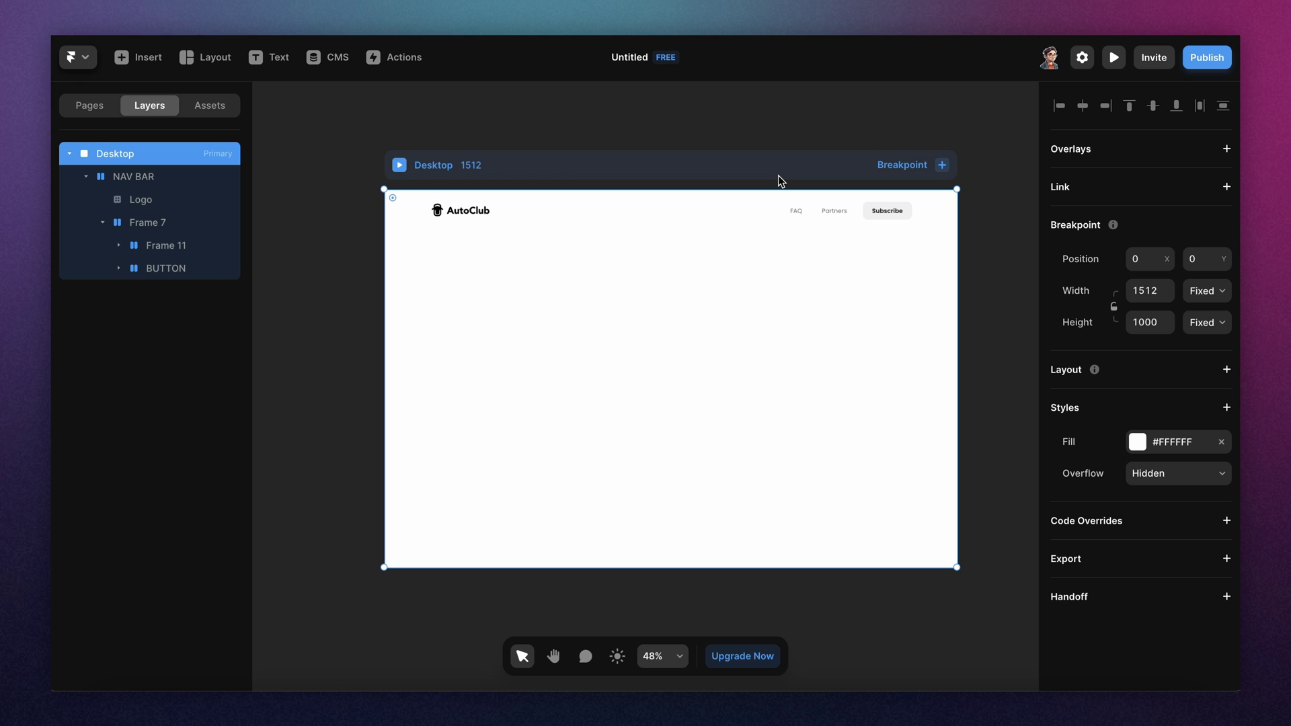
pyautogui.press('super+v')
pyautogui.click(518, 142)
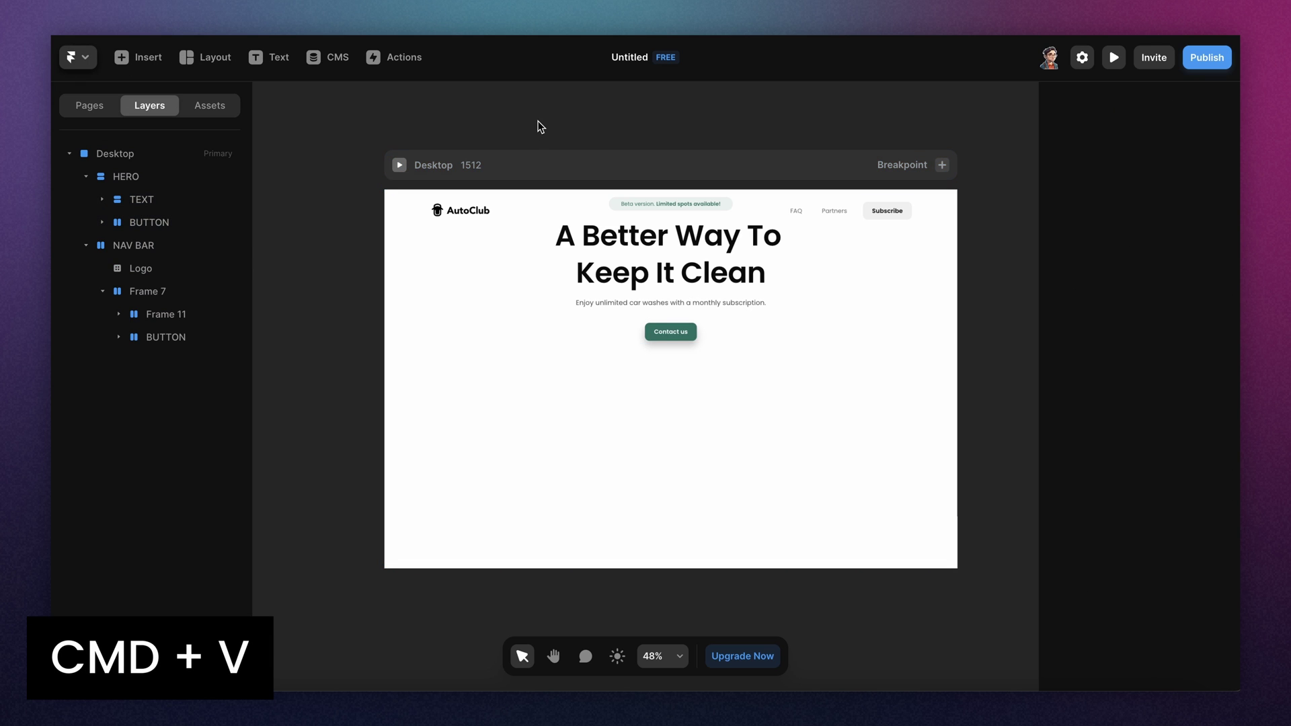
pyautogui.click(699, 159)
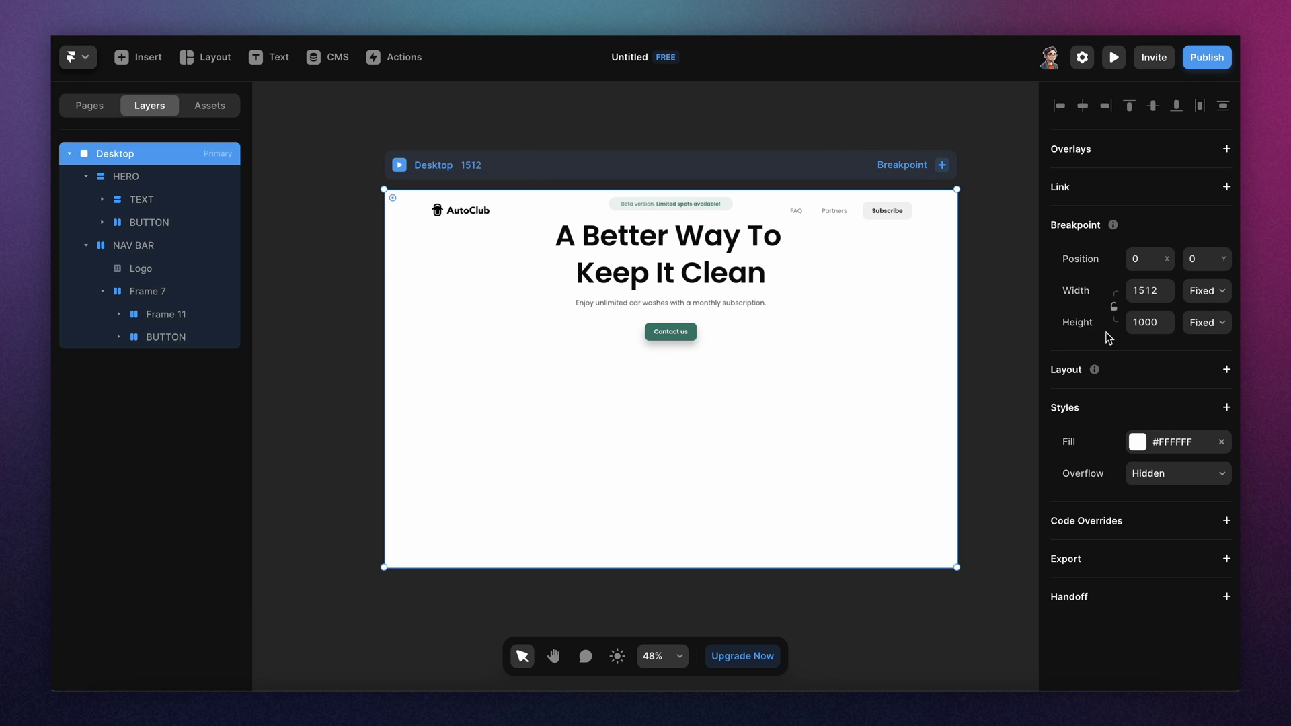
# Give the Desktop frame a stack layout with 0 gap and Fit Content height
pyautogui.click(1228, 370)
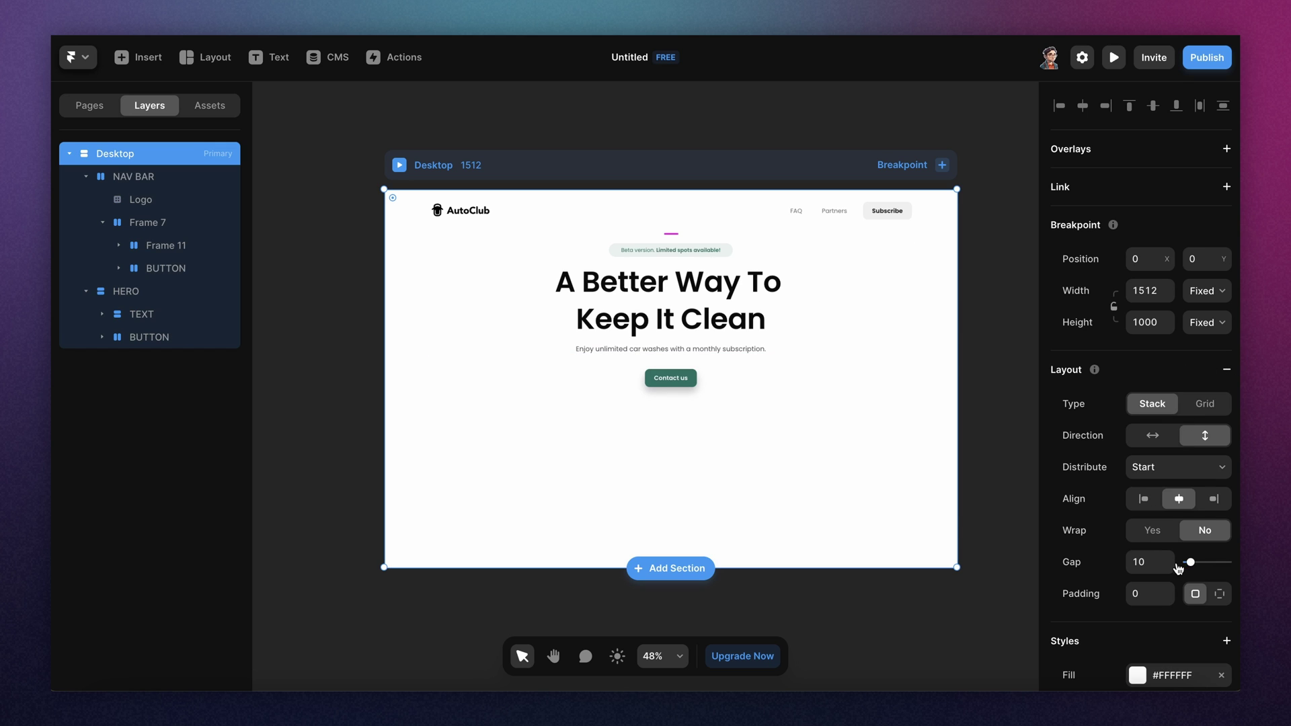
pyautogui.moveTo(1179, 569); pyautogui.dragTo(1170, 569)
pyautogui.click(1190, 330)
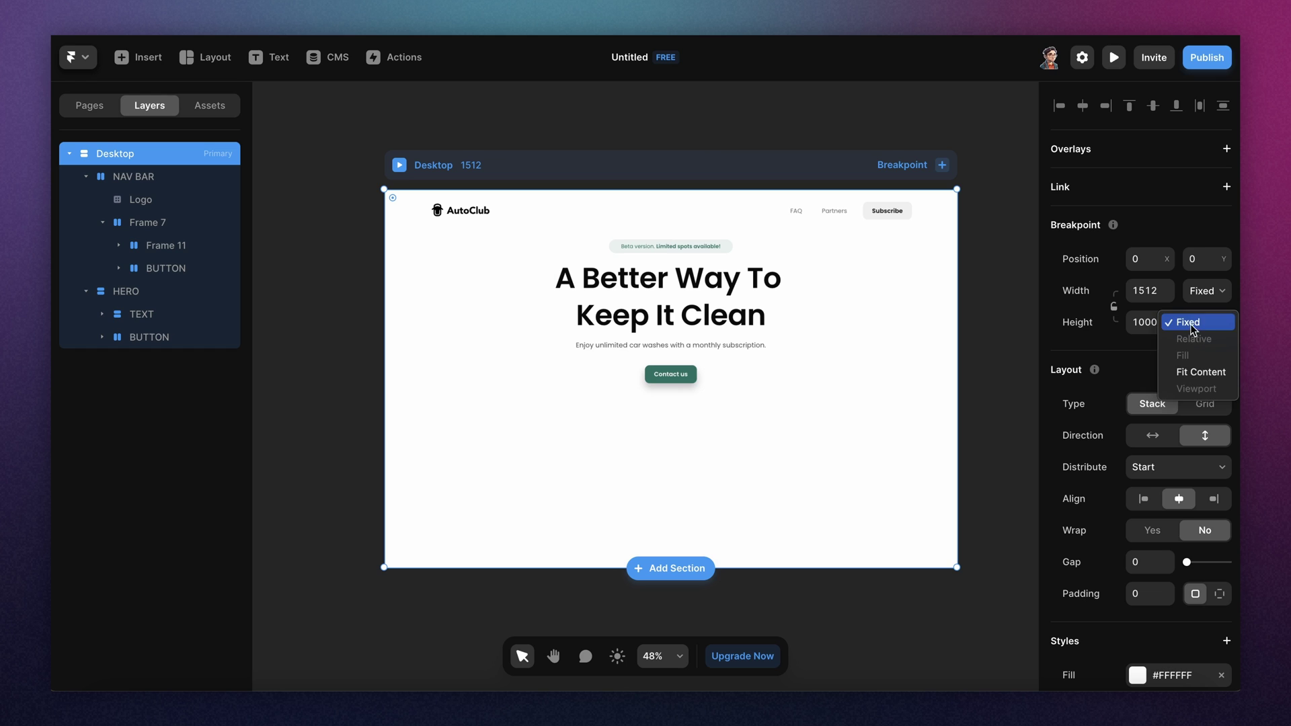
pyautogui.click(1201, 369)
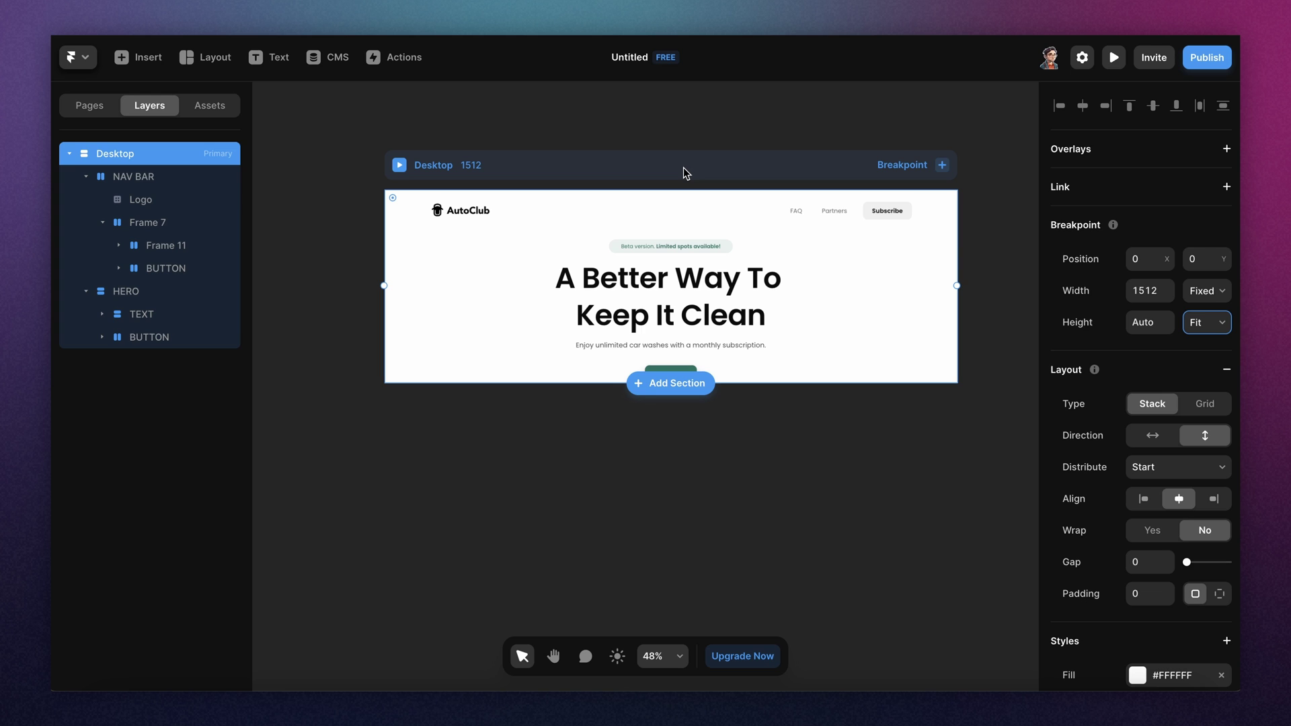
pyautogui.click(943, 427)
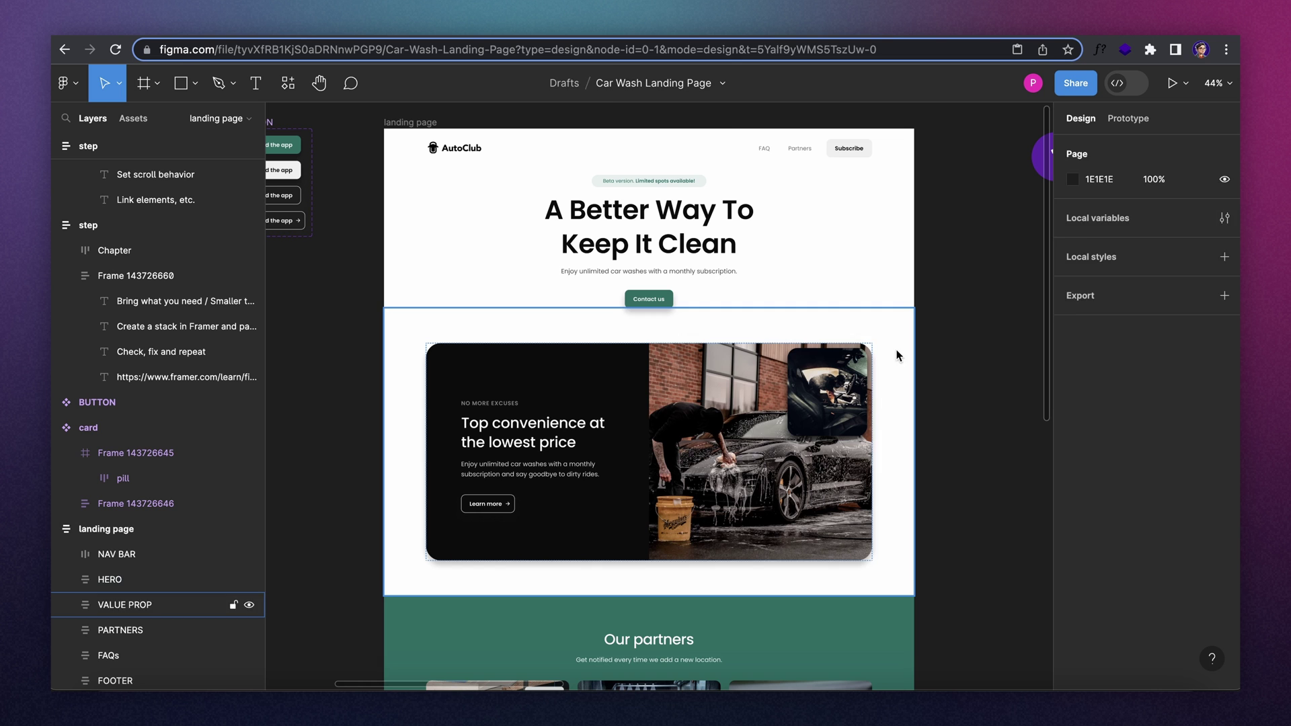
# Copy the VALUE PROP section from Figma and paste it into the Desktop frame
pyautogui.click(899, 358)
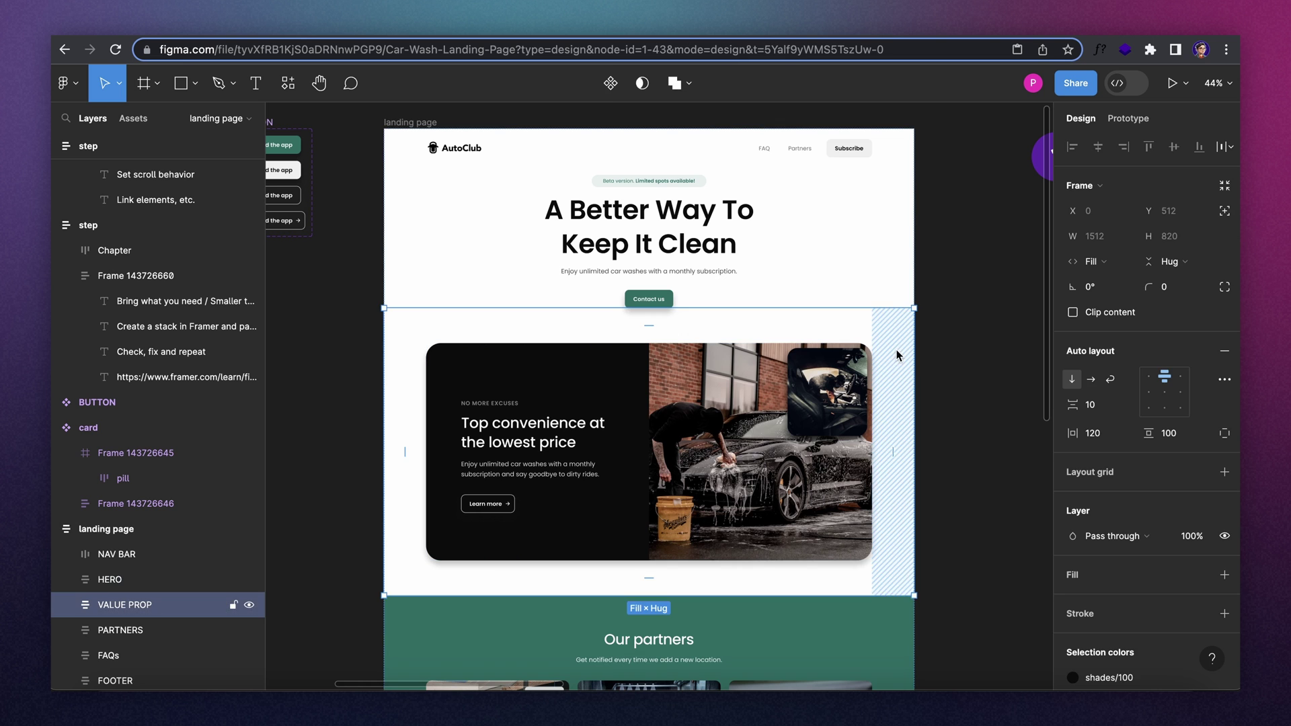
pyautogui.press('super+alt+p')
pyautogui.click(645, 559)
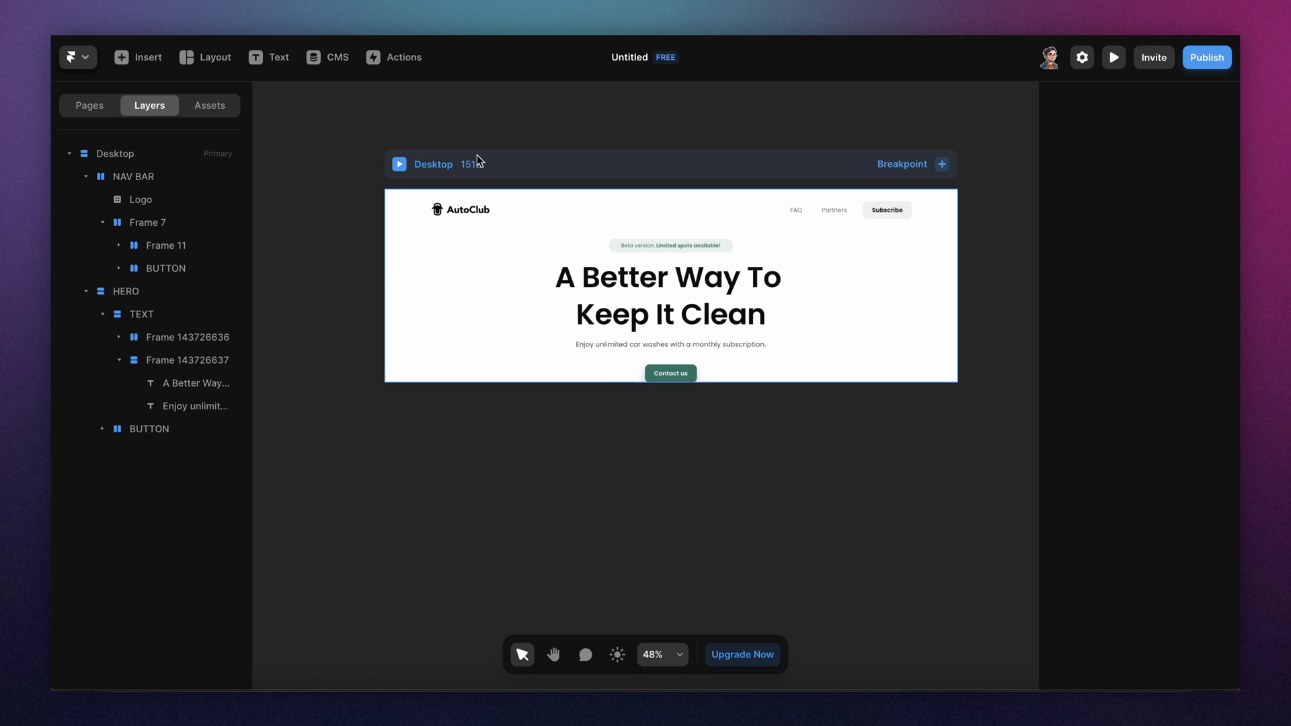
pyautogui.click(536, 164)
pyautogui.press('super+v')
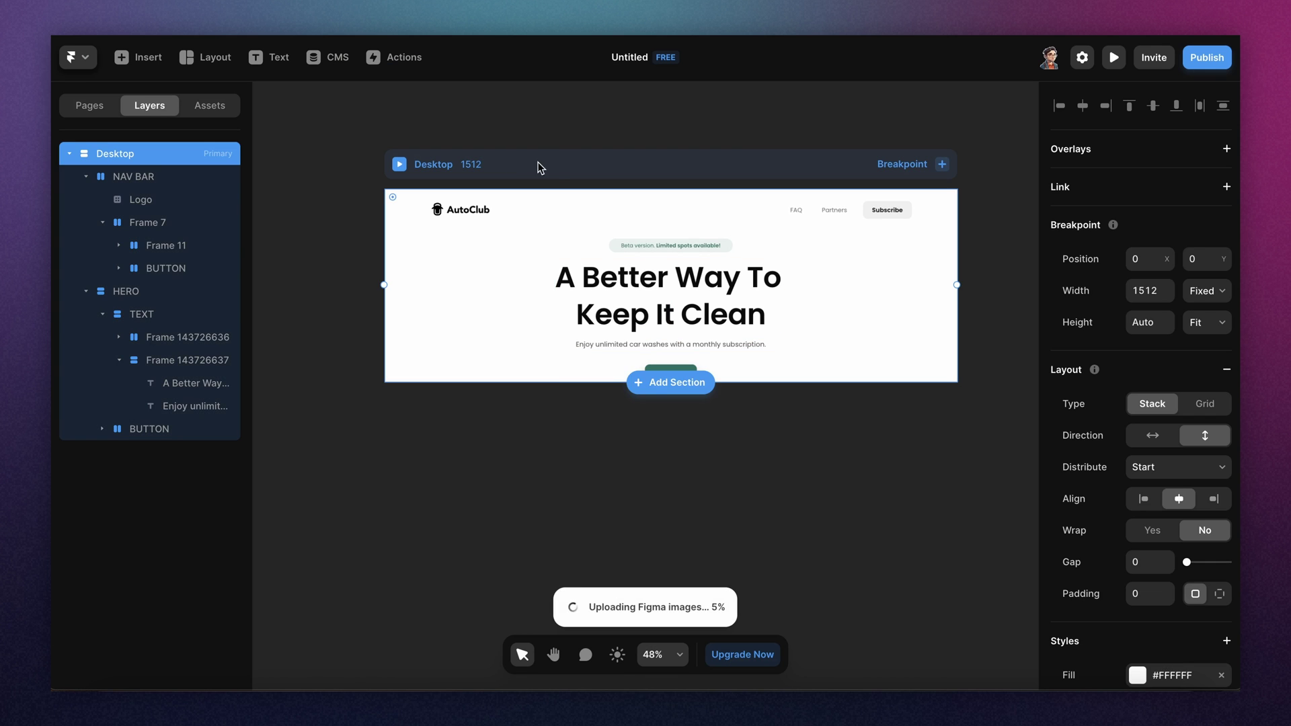
pyautogui.scroll(-1, 715, 360)
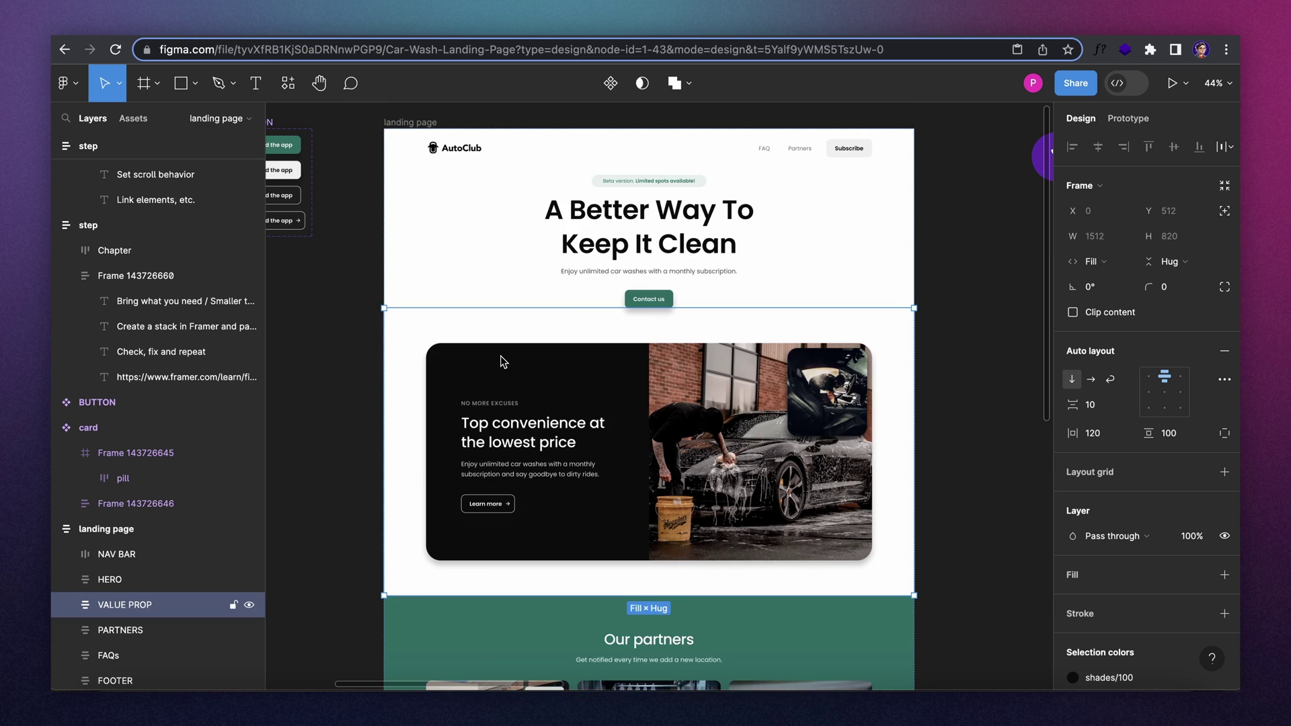
pyautogui.scroll(-5, 798, 300)
# Copy the PARTNERS section from Figma and paste it into the Framer page
pyautogui.click(798, 300)
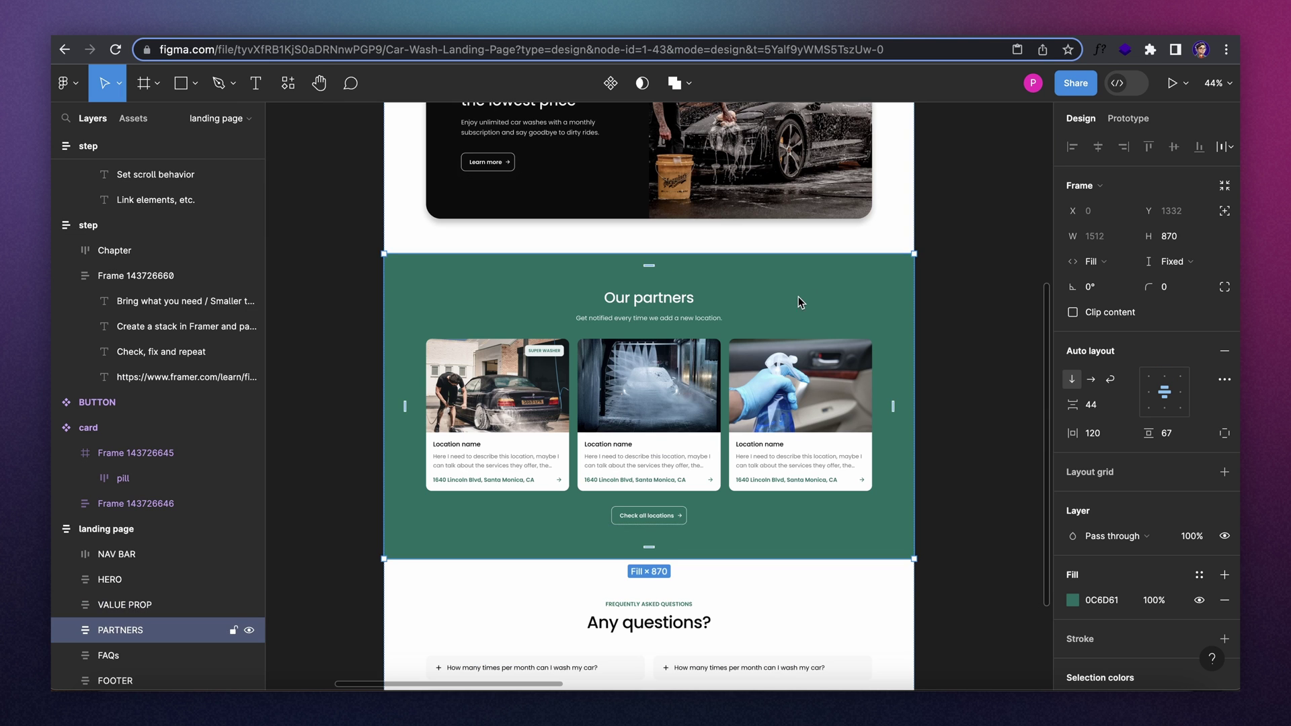
pyautogui.press('super+alt+p')
pyautogui.click(648, 535)
pyautogui.press('super+Tab')
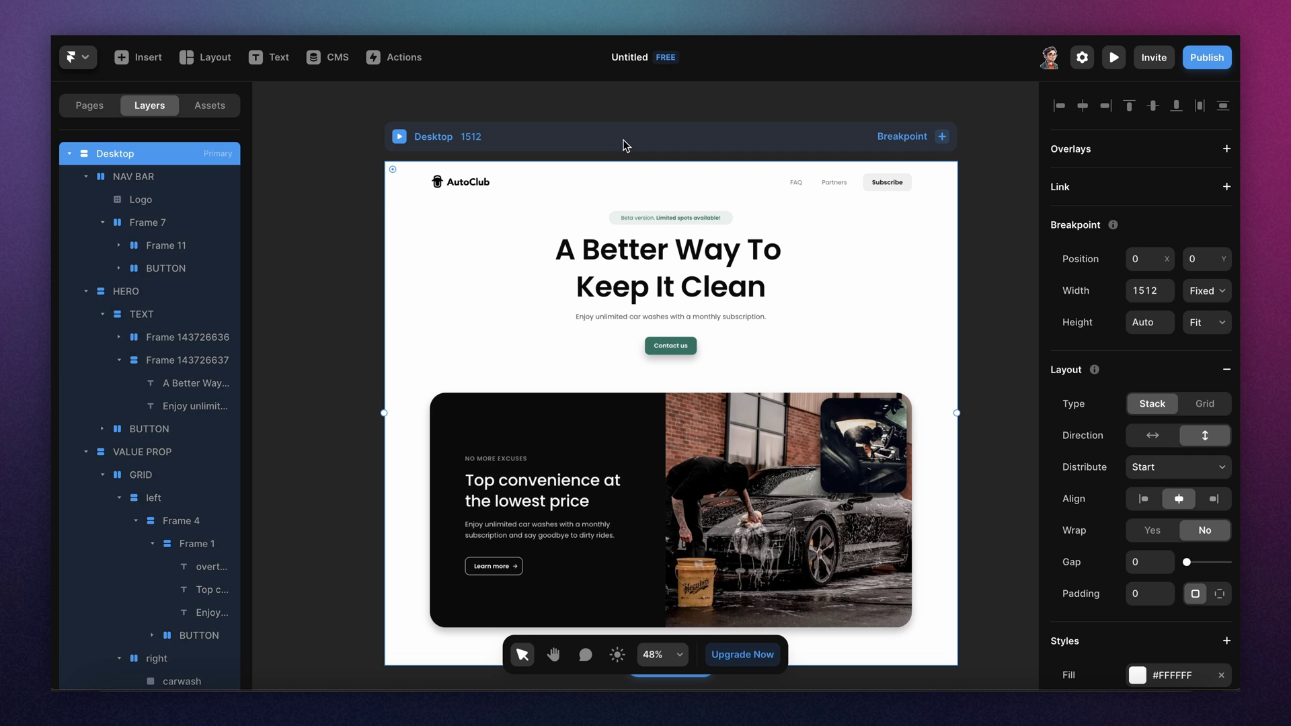
pyautogui.press('super+v')
# Inspect the partners section's Our partners heading and partner cards row layers
pyautogui.scroll(-8, 739, 179)
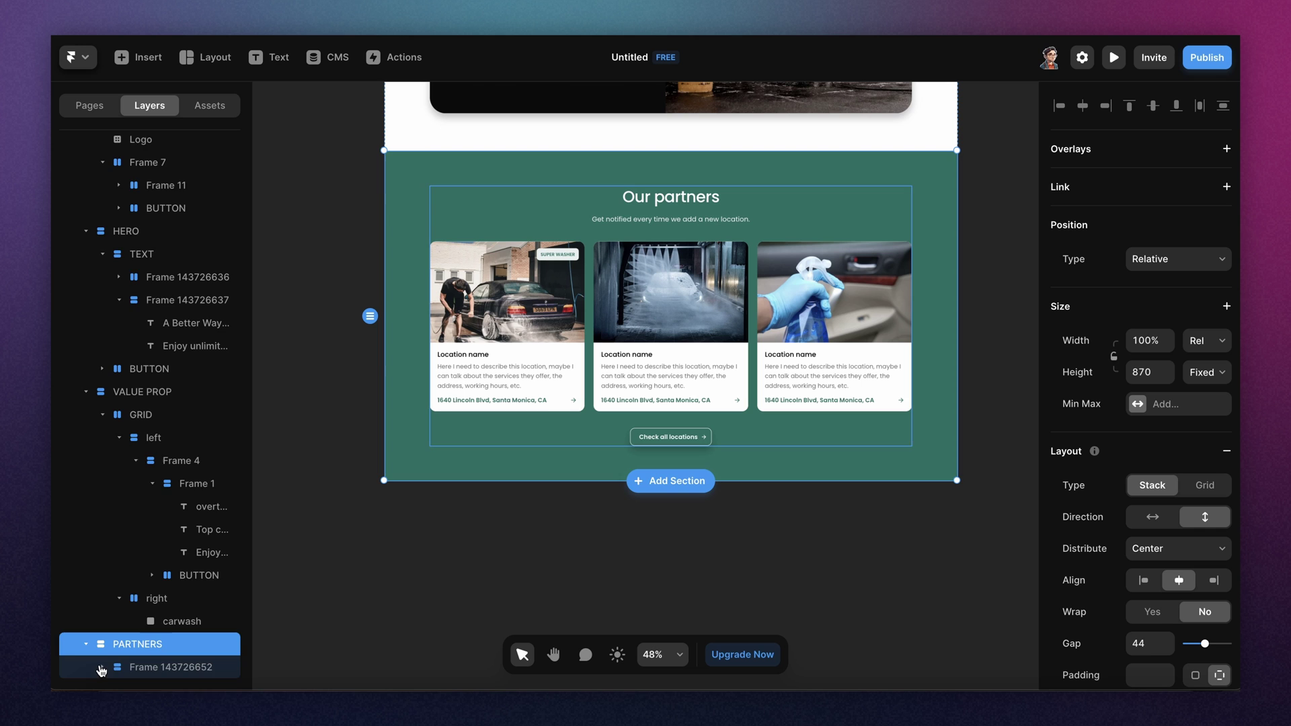
pyautogui.click(102, 666)
pyautogui.click(159, 626)
pyautogui.scroll(-3, 160, 629)
pyautogui.click(168, 639)
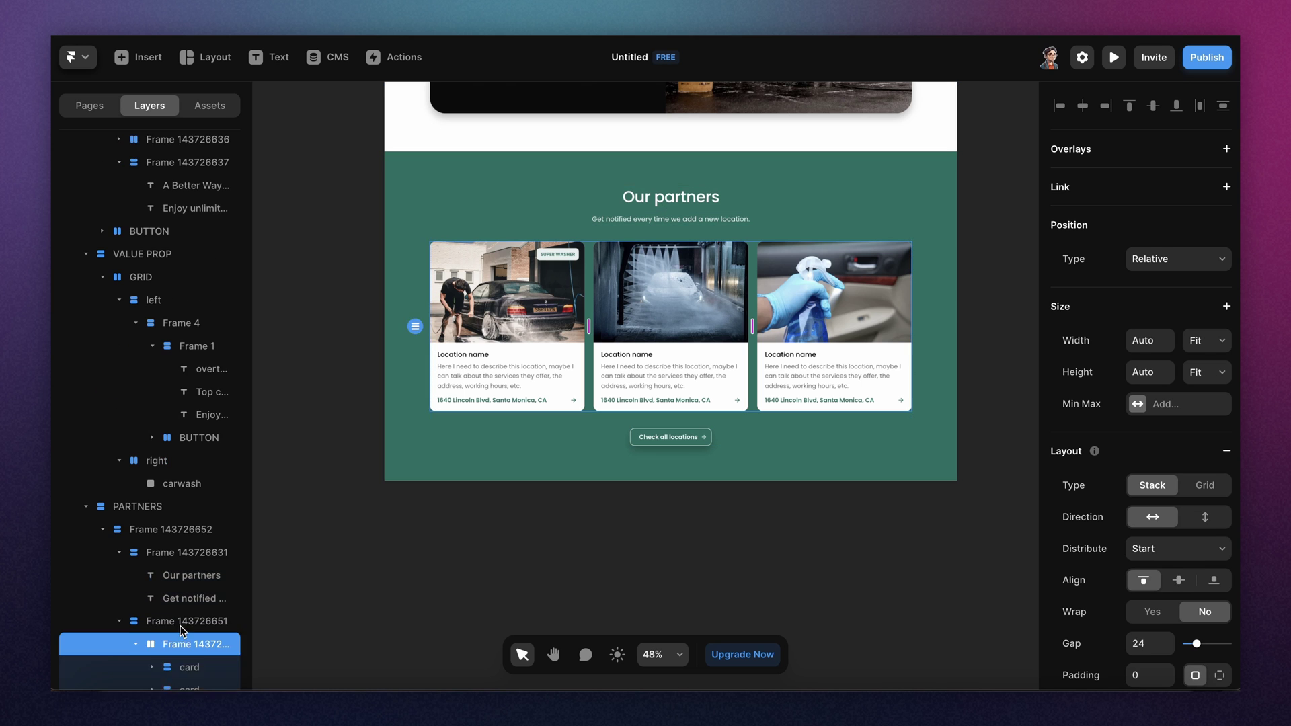
pyautogui.rightClick(173, 646)
pyautogui.press('Escape')
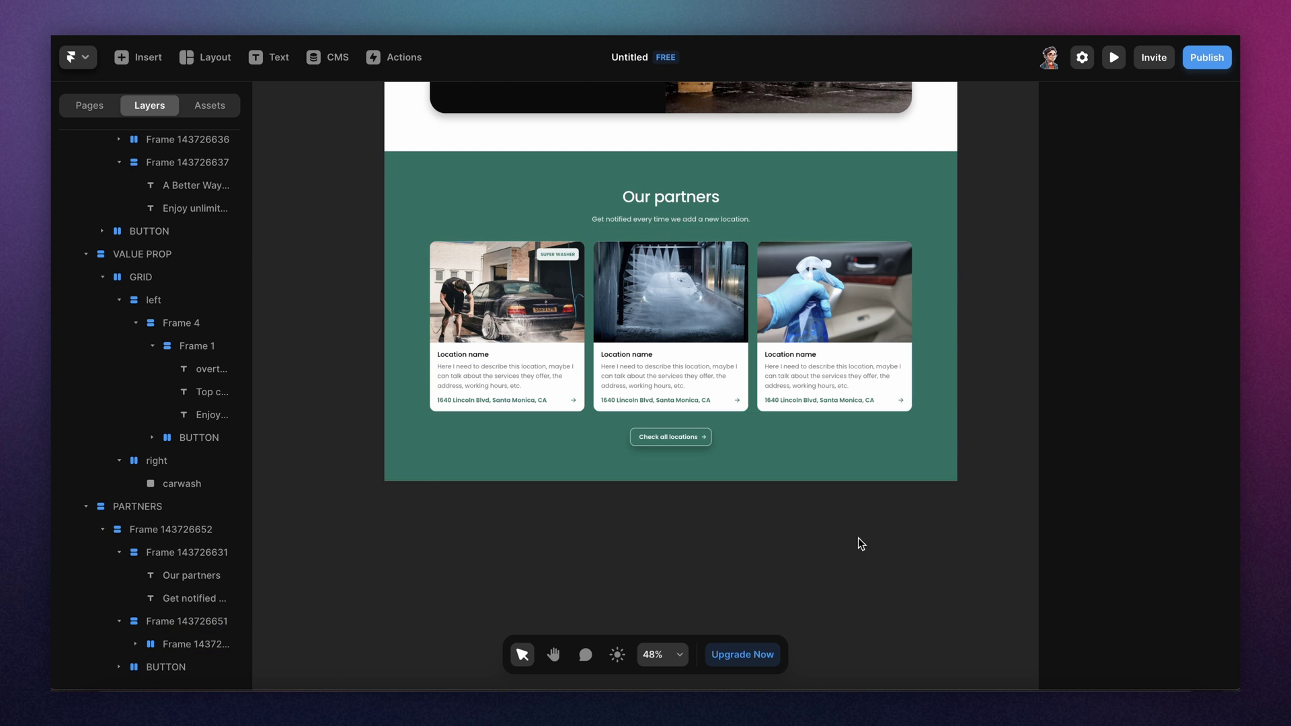
# Reveal the FAQ frames, then select Figma's FOOTER section and copy it with the plugin
pyautogui.scroll(5, 693, 449)
pyautogui.click(740, 430)
pyautogui.scroll(-10, 740, 403)
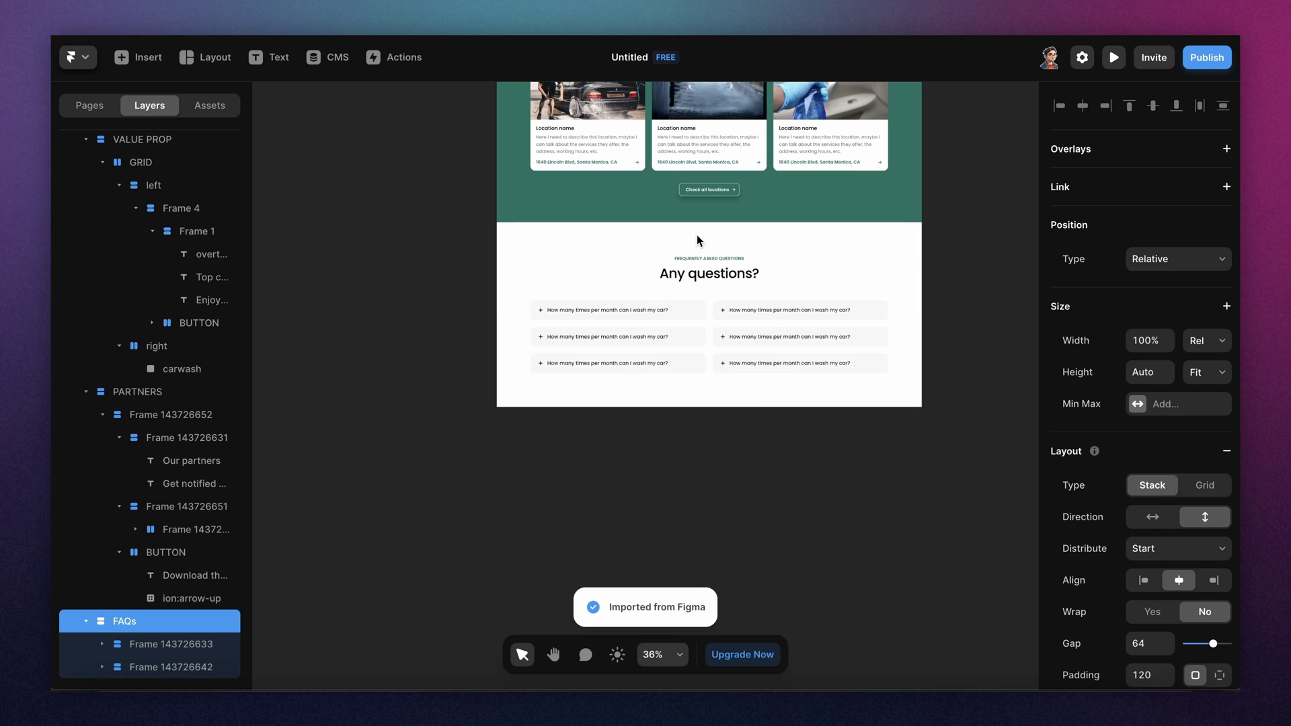
pyautogui.click(755, 325)
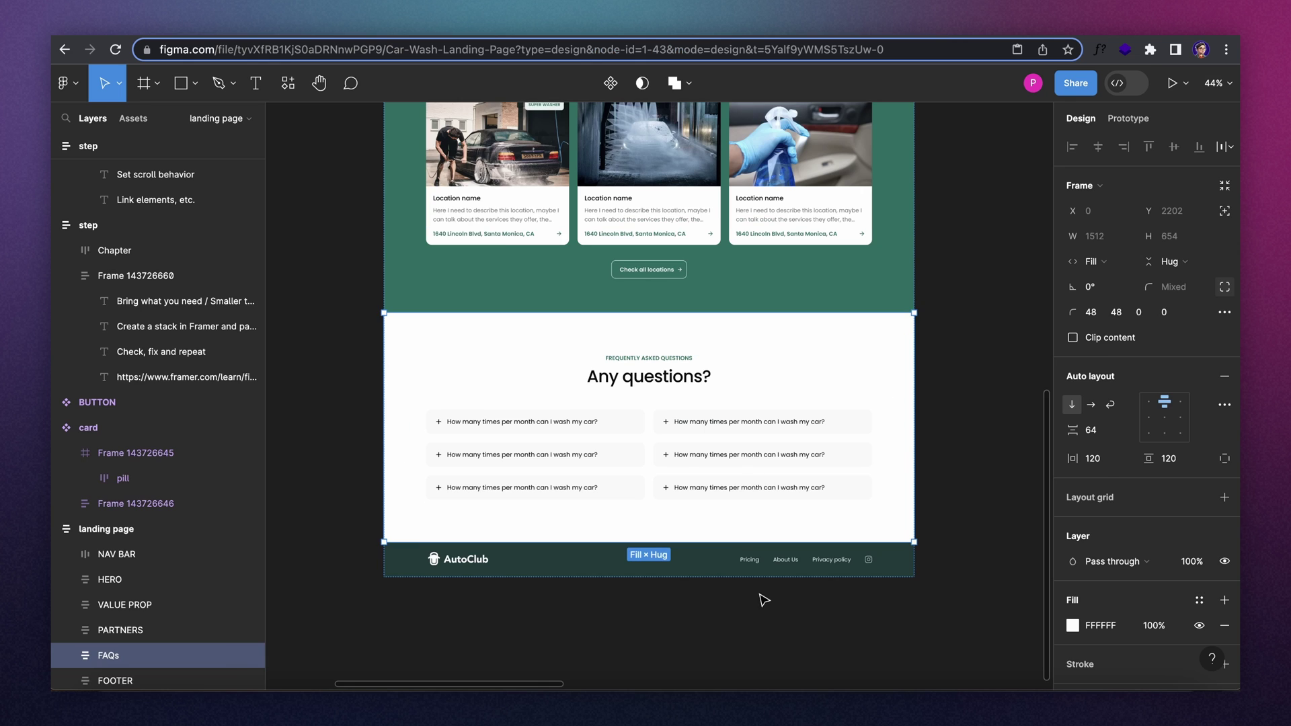
pyautogui.click(715, 569)
pyautogui.press('super+alt+p')
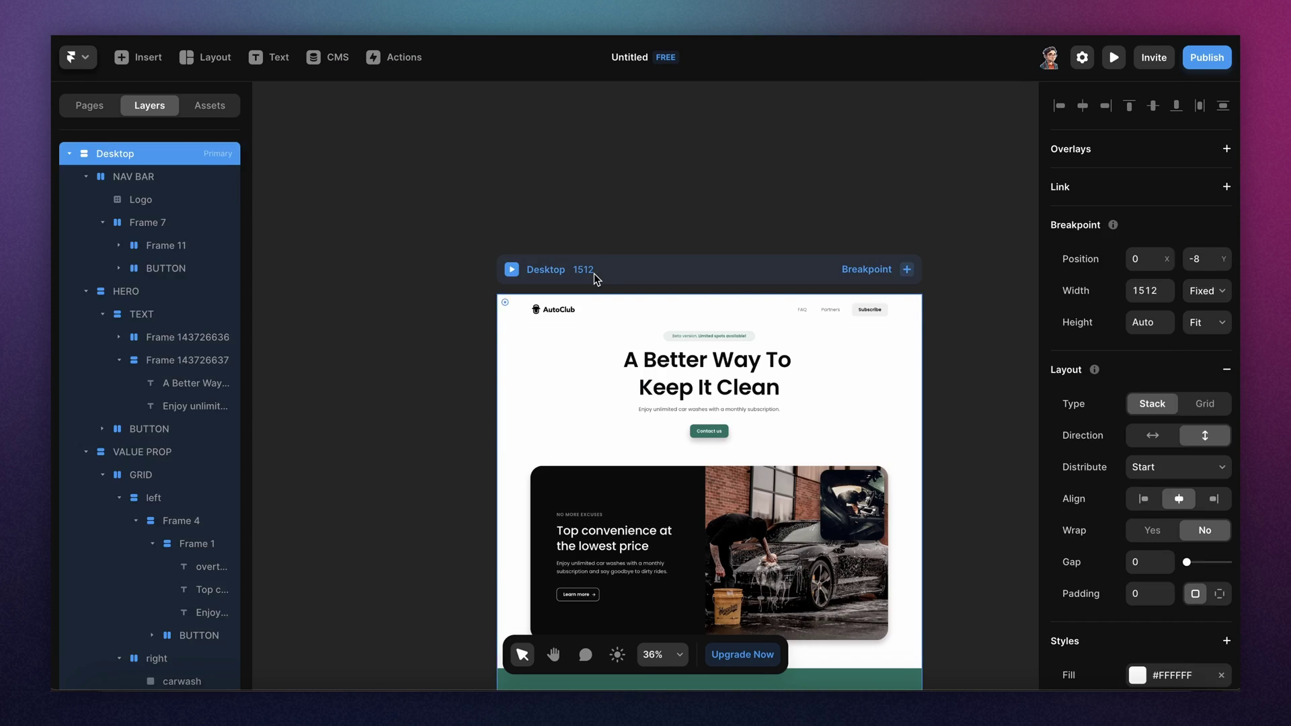
# Paste the footer into the Desktop page and preview it at narrower widths
pyautogui.press('super+v')
pyautogui.press('super+p')
pyautogui.scroll(-15, 1108, 385)
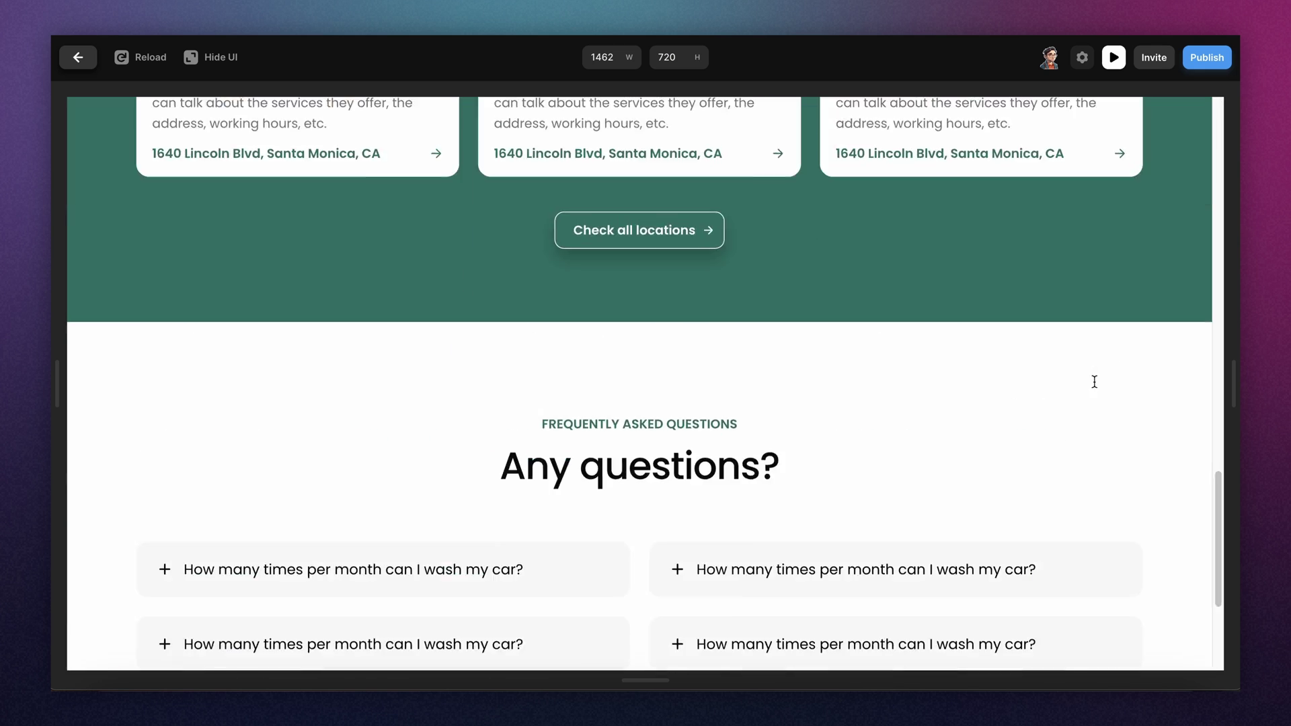
pyautogui.moveTo(1229, 381)
pyautogui.mouseDown()
pyautogui.moveTo(1034, 390)
pyautogui.moveTo(1235, 402)
pyautogui.mouseUp()
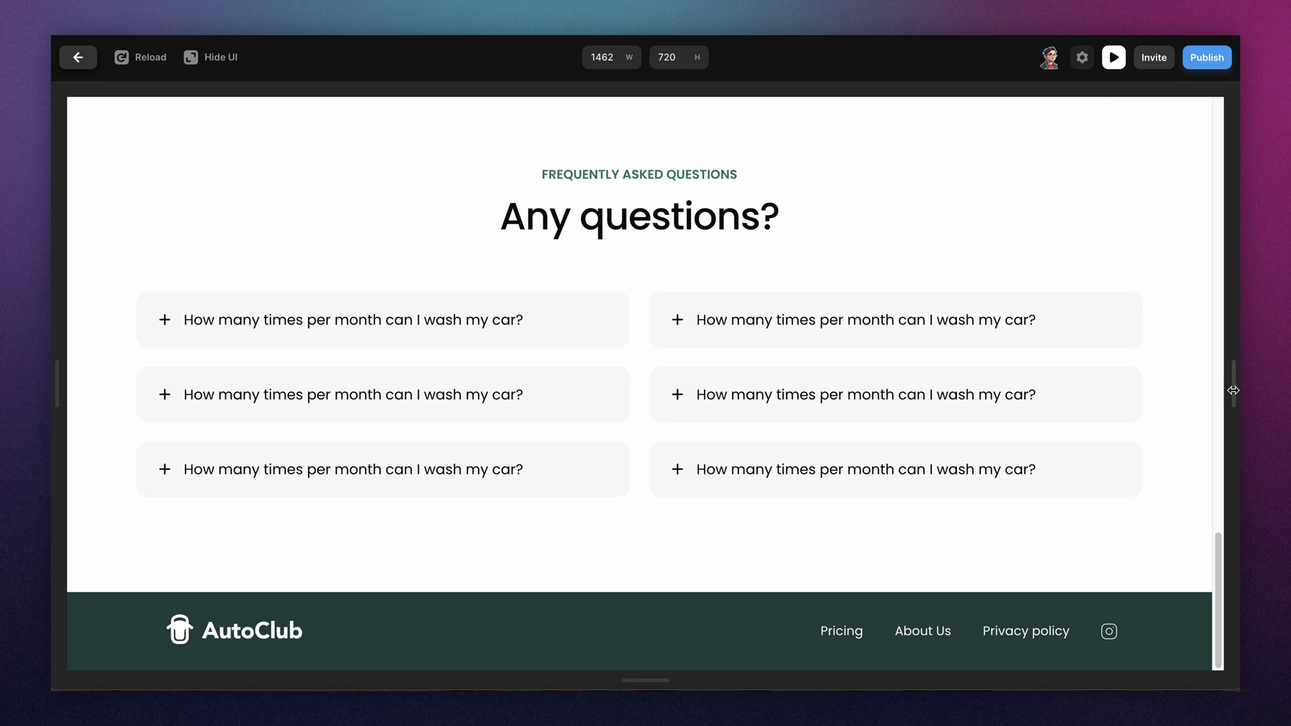
pyautogui.moveTo(1234, 390); pyautogui.dragTo(1187, 404)
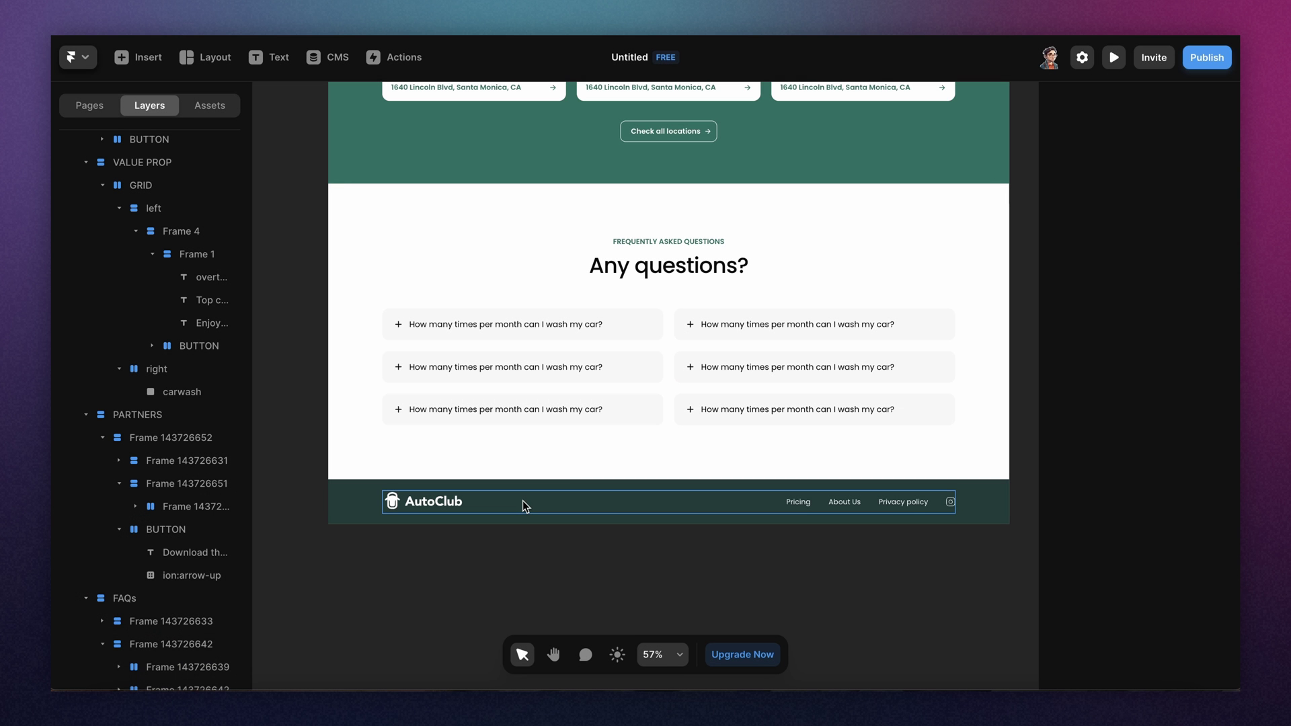
# Delete the second and third FAQ rows and set the FAQ container width to Fill
pyautogui.click(669, 403)
pyautogui.press('Delete')
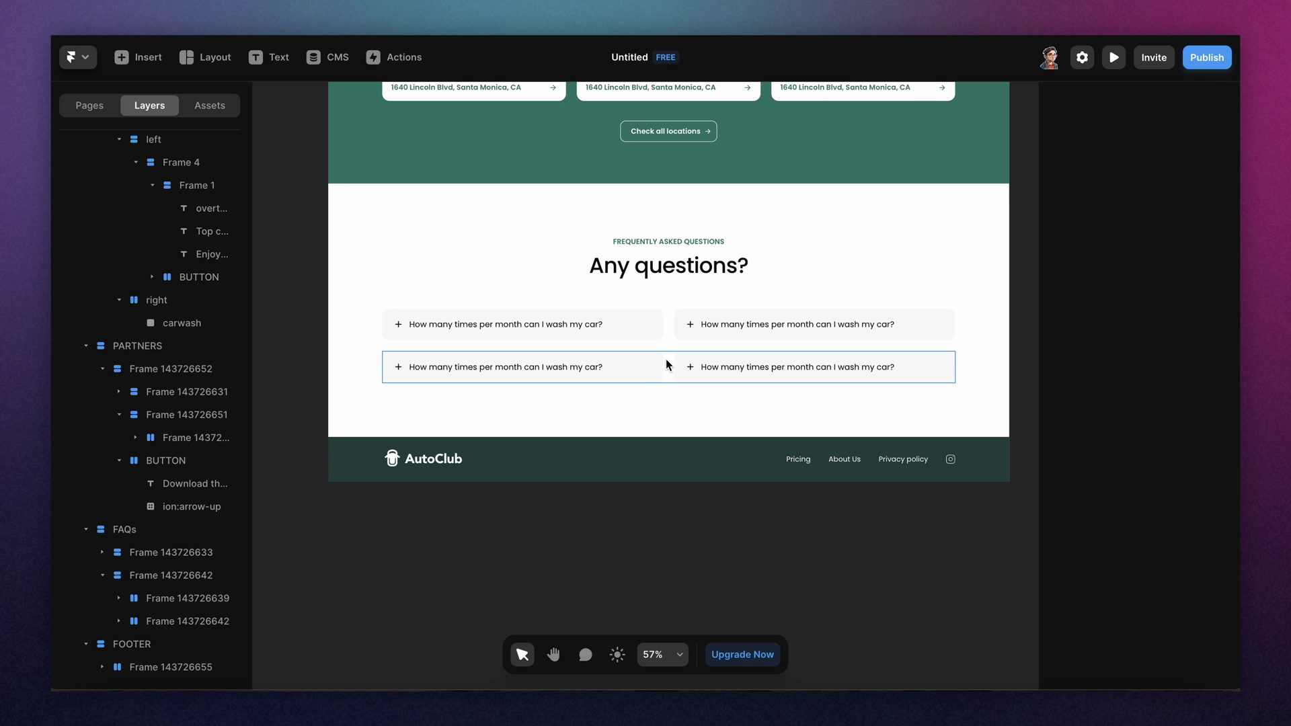
pyautogui.click(670, 364)
pyautogui.press('Delete')
pyautogui.click(669, 337)
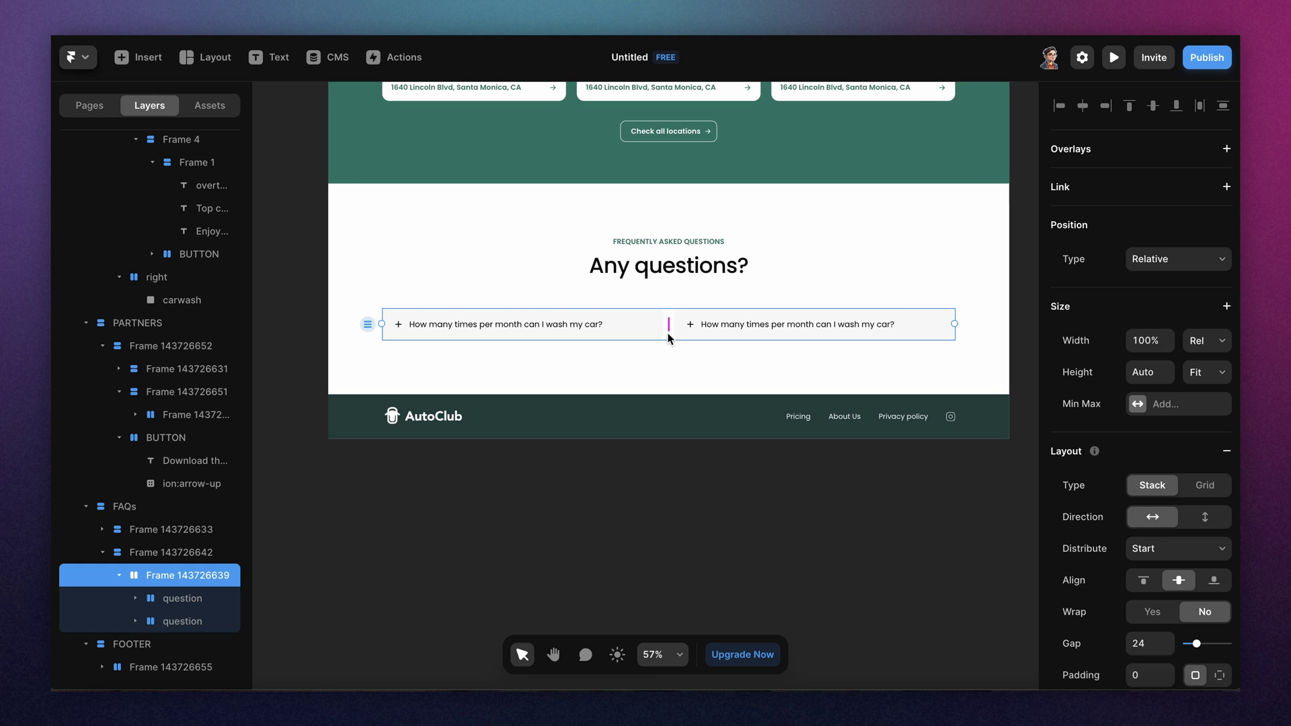
pyautogui.press('Escape')
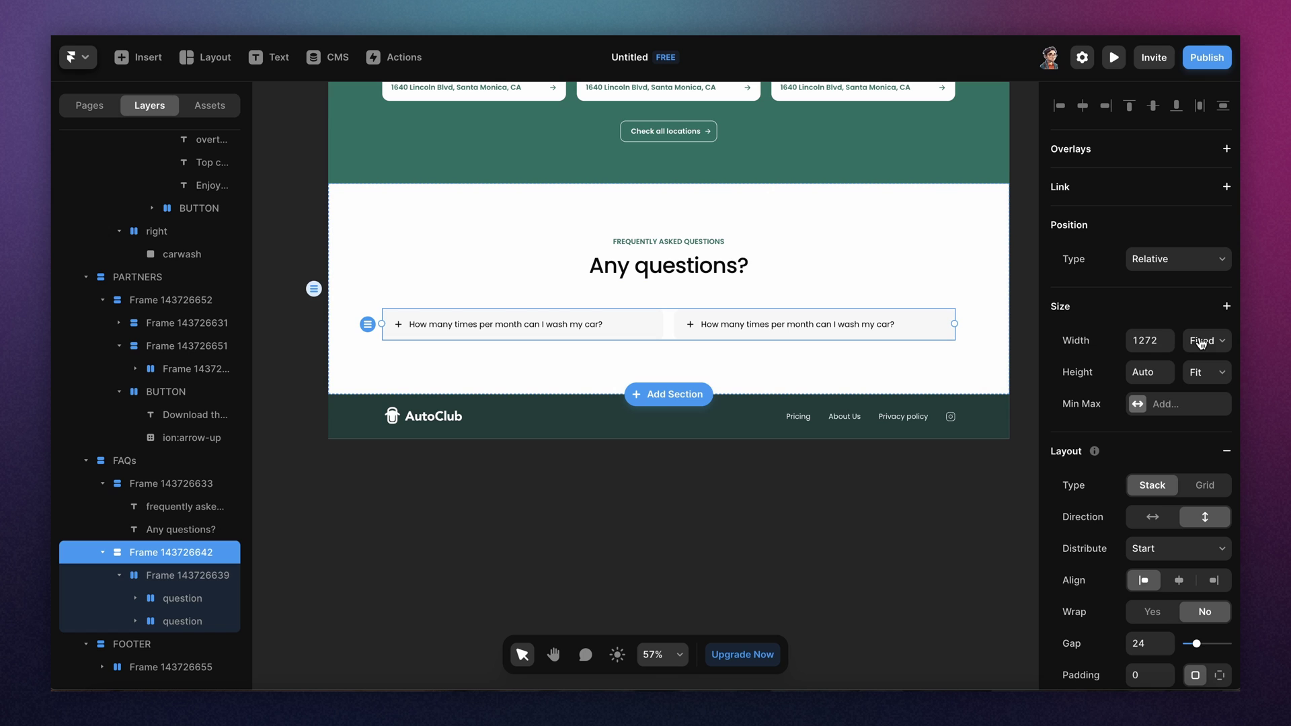
pyautogui.click(1205, 340)
pyautogui.click(1196, 374)
# Give the first question card a 55 minimum width and add a minimum width to the second
pyautogui.click(195, 598)
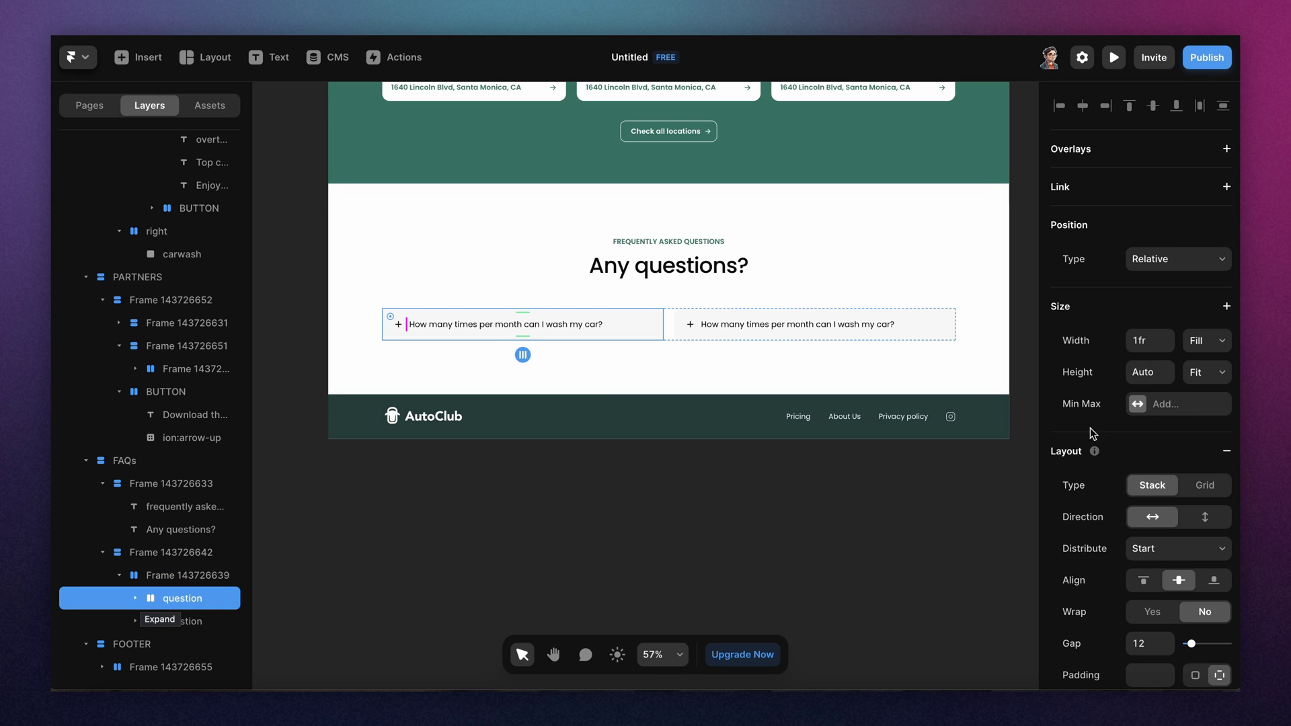
pyautogui.click(1138, 406)
pyautogui.click(1160, 439)
pyautogui.click(1148, 405)
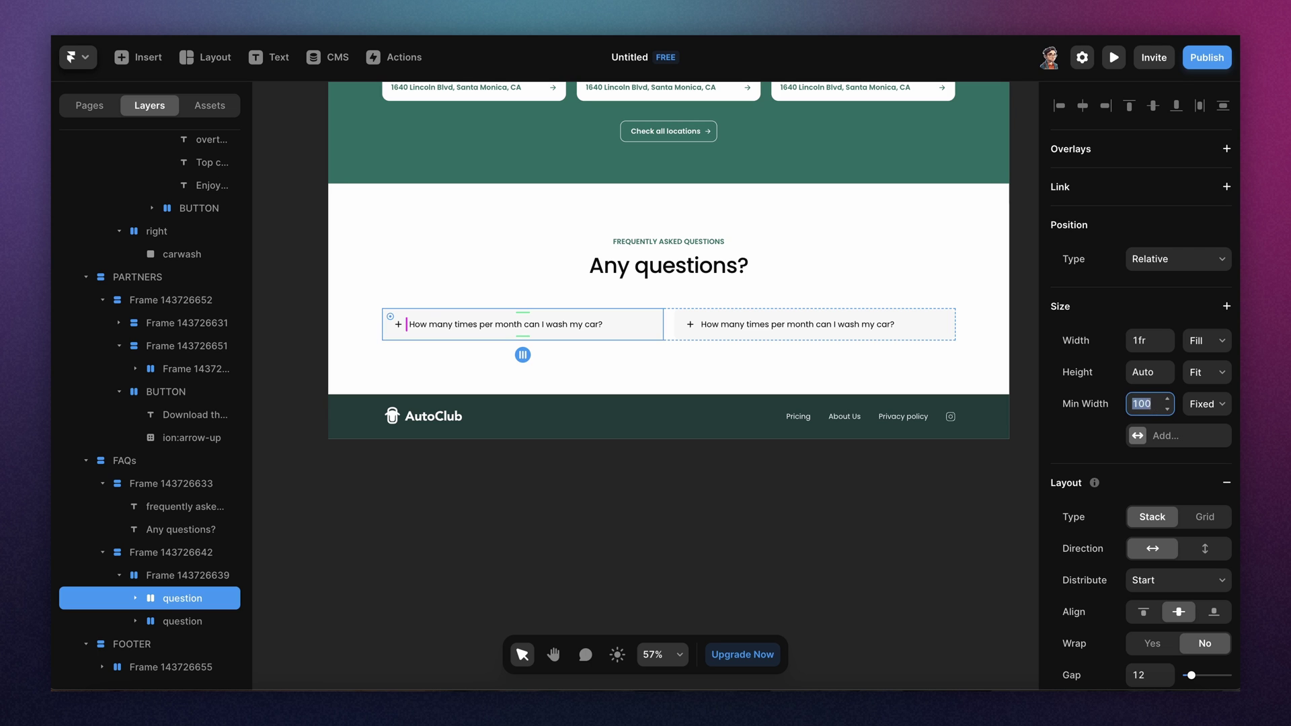
pyautogui.write('5')
pyautogui.write('5')
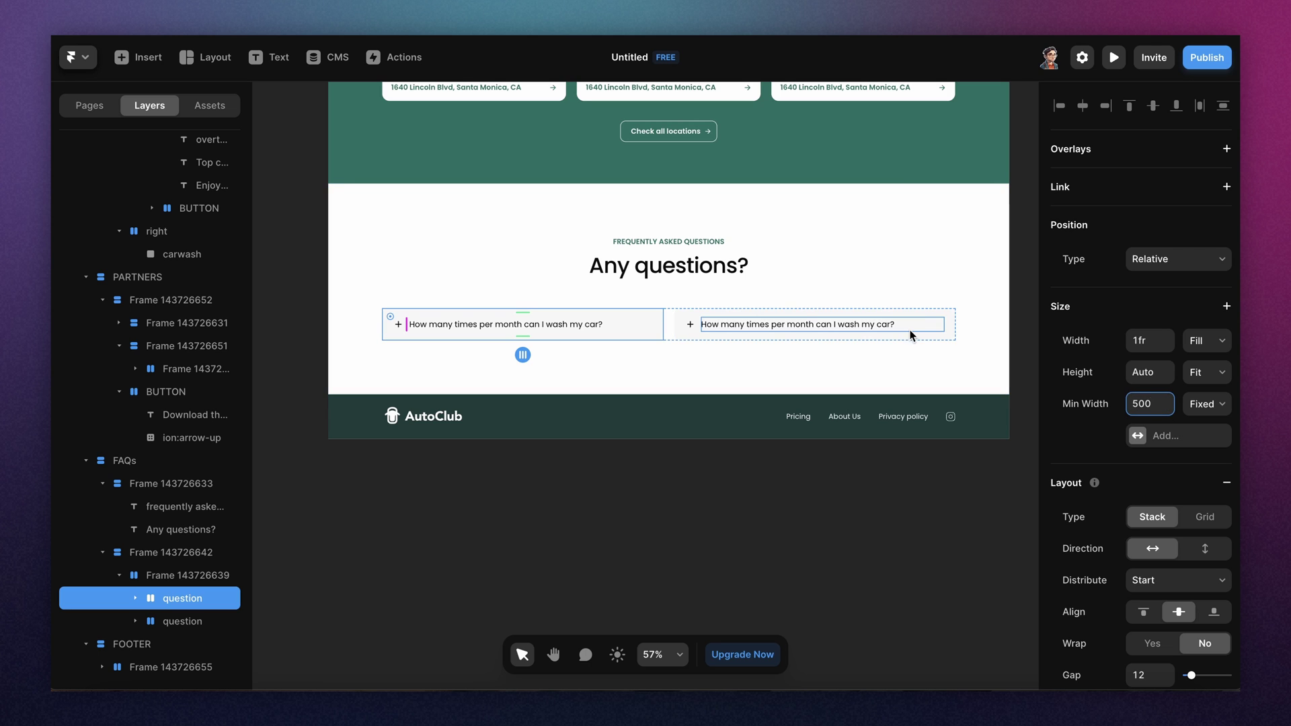
pyautogui.click(936, 315)
pyautogui.click(1138, 405)
pyautogui.click(1160, 437)
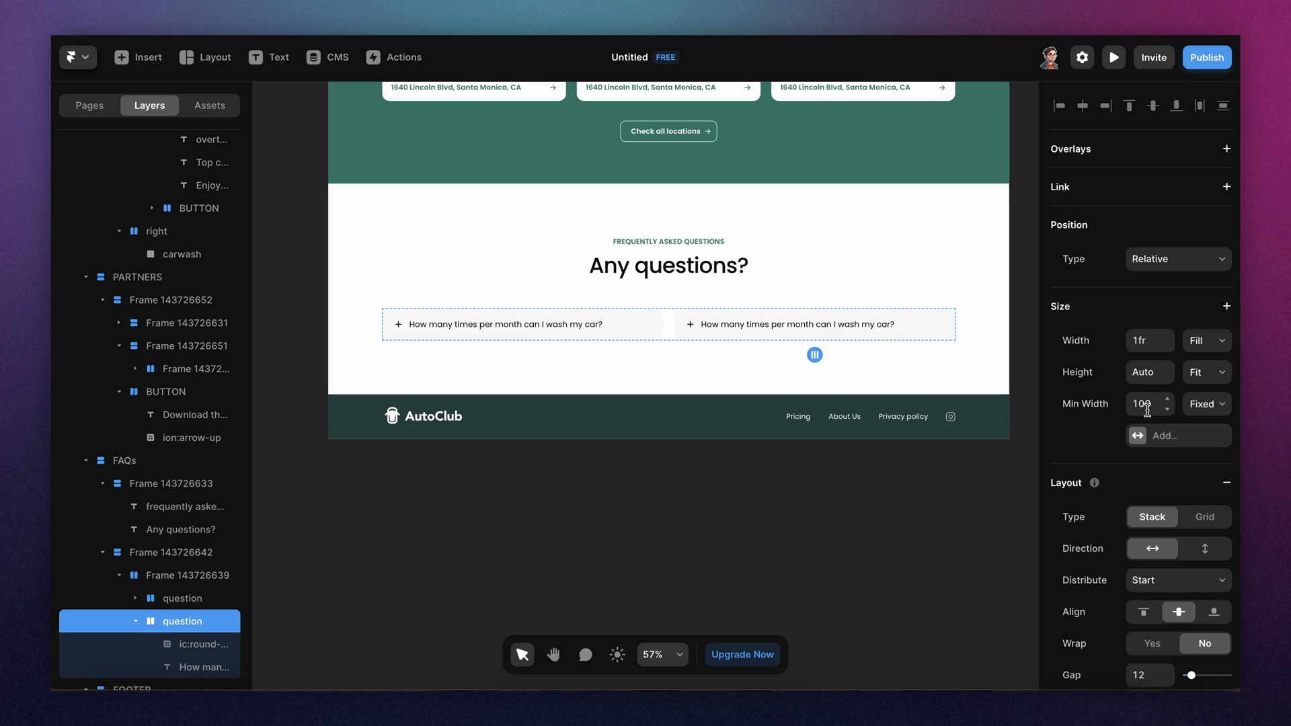
pyautogui.press('Escape')
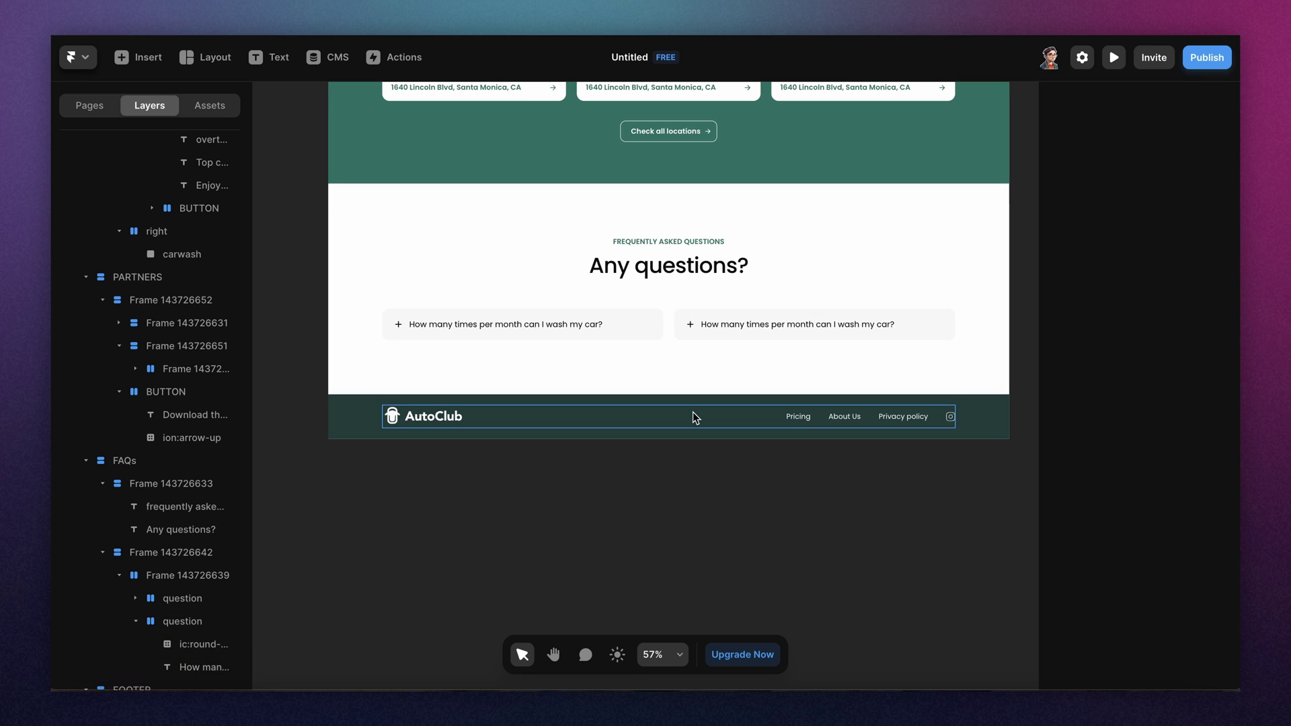
# Set the question-card row to wrap and open the site preview
pyautogui.click(721, 337)
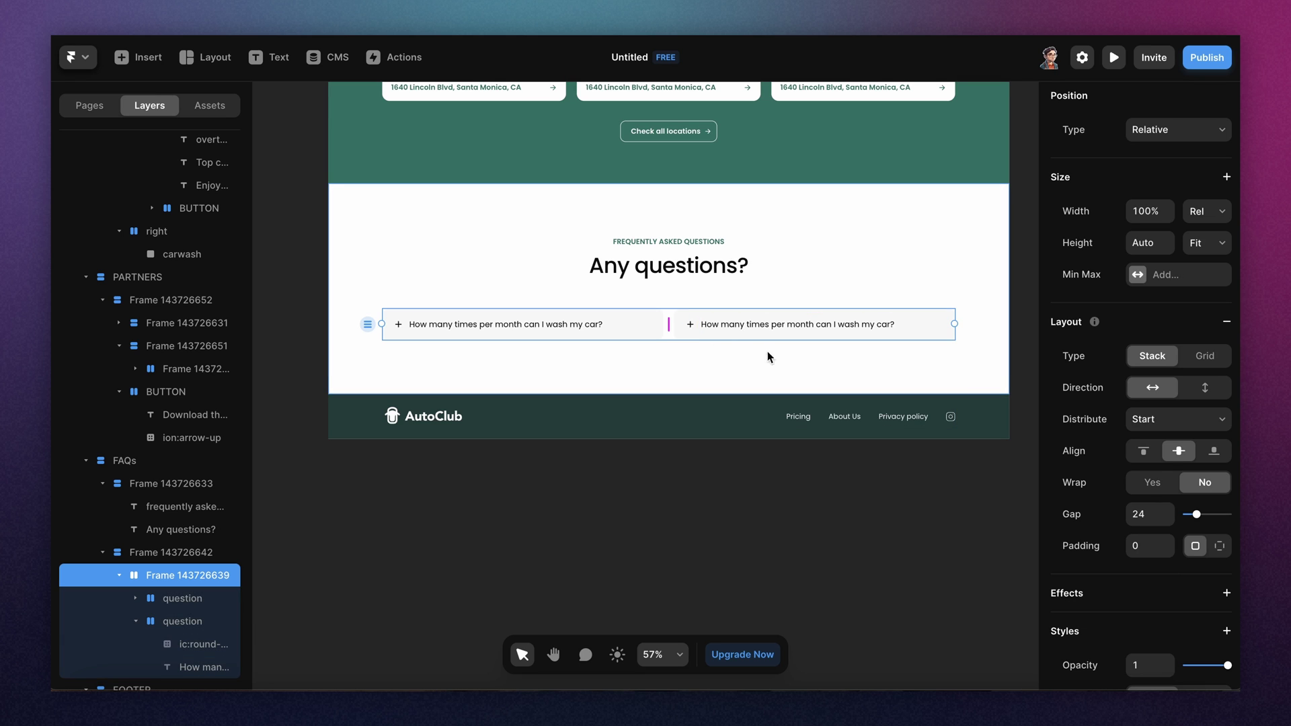
pyautogui.click(1154, 484)
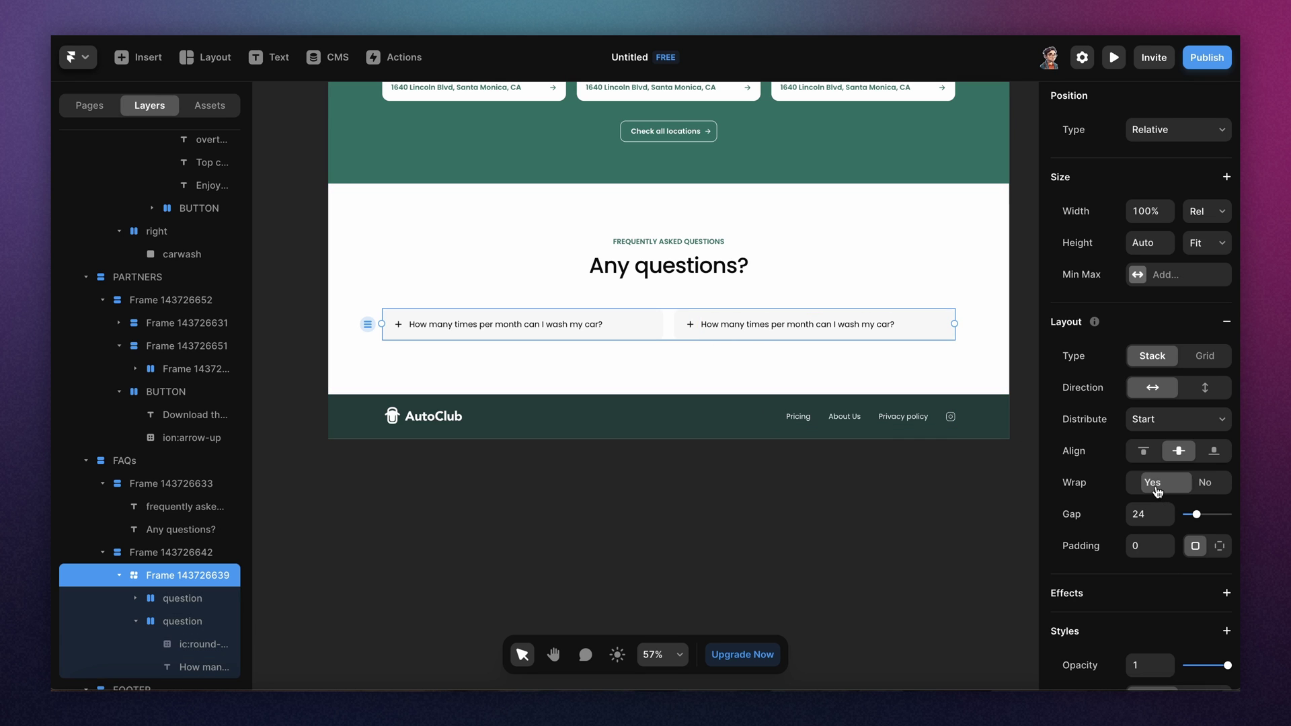
pyautogui.scroll(4, 686, 437)
pyautogui.scroll(-4, 686, 414)
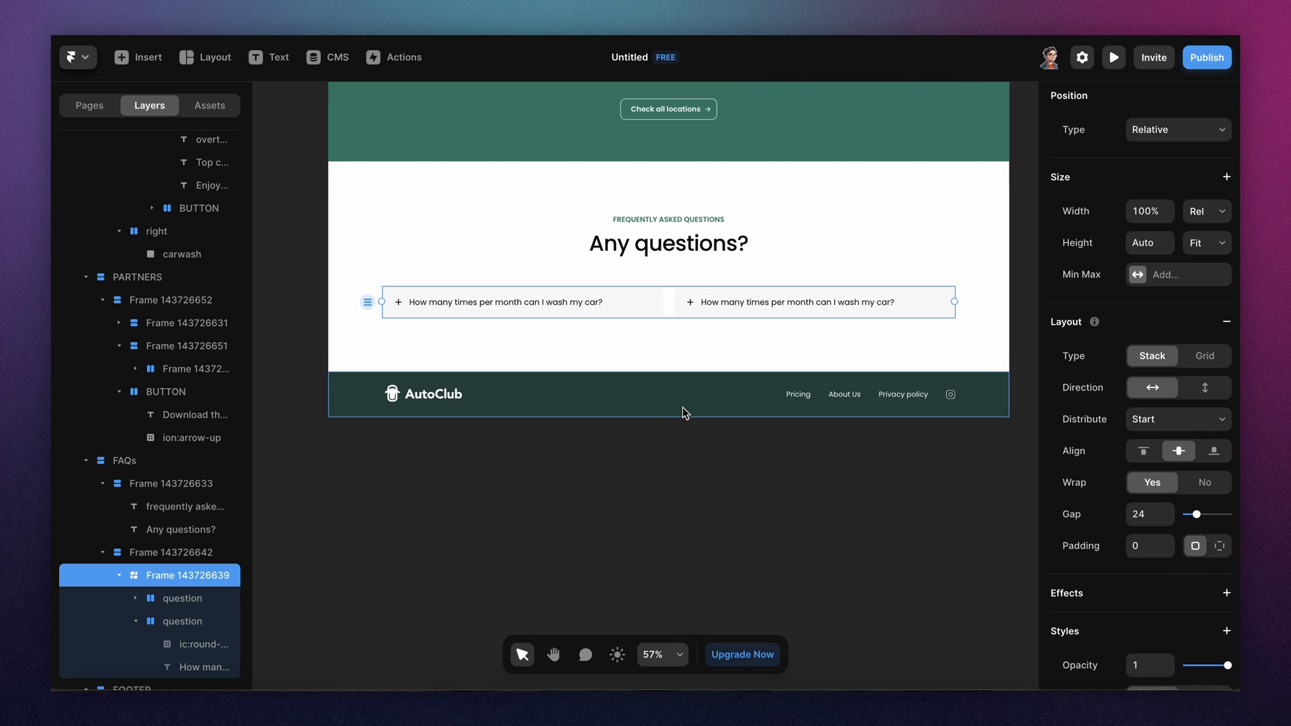
pyautogui.press('super+p')
# Narrow the preview to confirm the FAQ cards stack, then close the preview
pyautogui.scroll(-15, 740, 400)
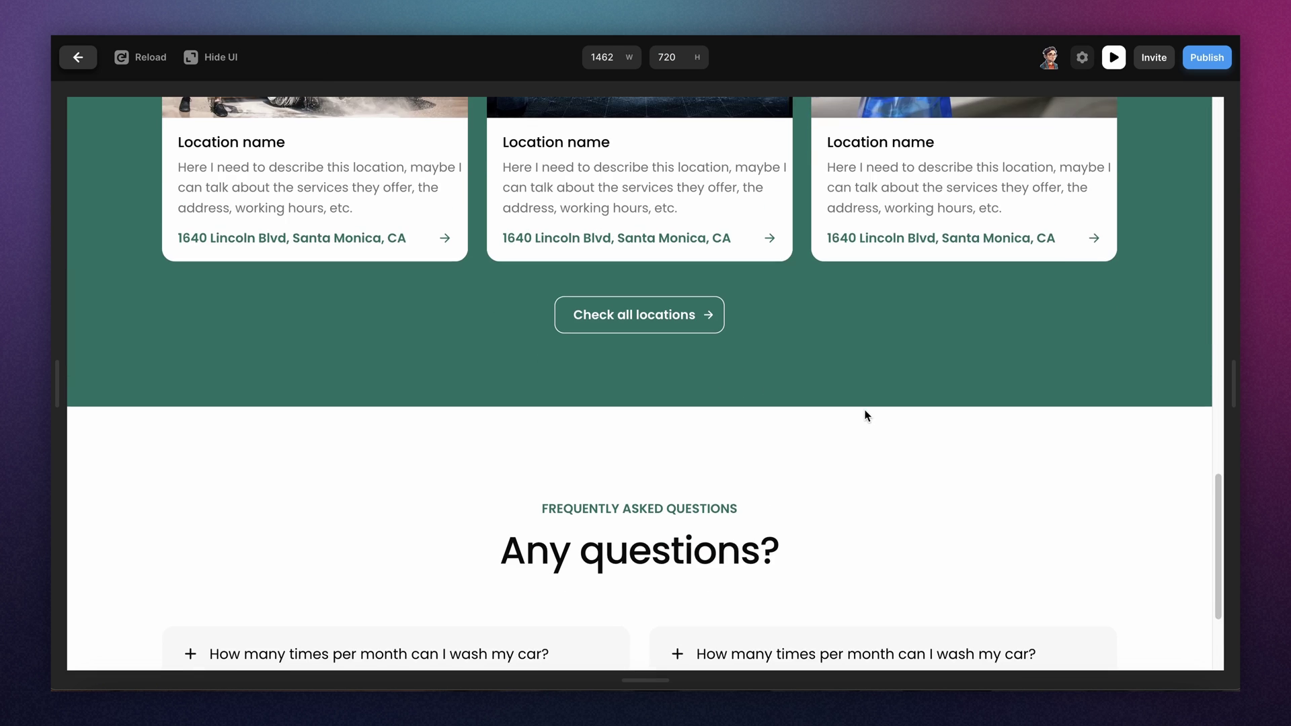
pyautogui.moveTo(1230, 393)
pyautogui.mouseDown()
pyautogui.moveTo(1026, 391)
pyautogui.moveTo(1224, 400)
pyautogui.mouseUp()
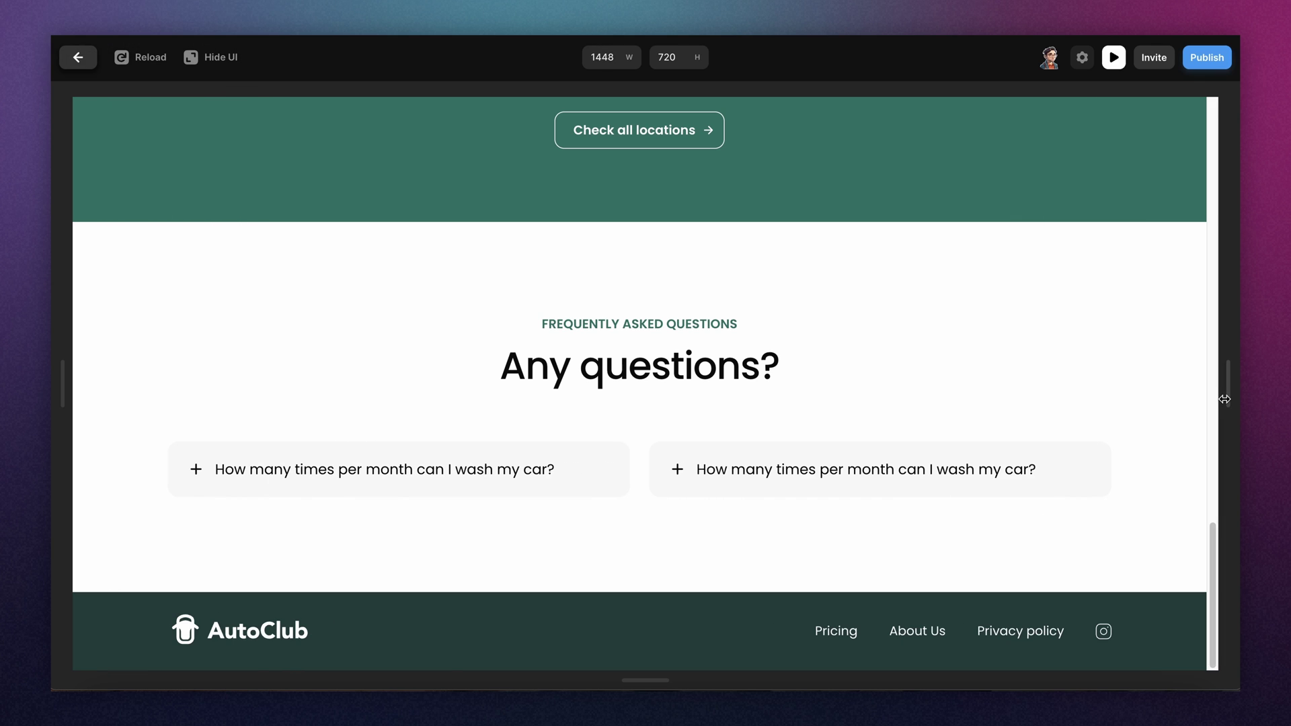
pyautogui.press('super+p')
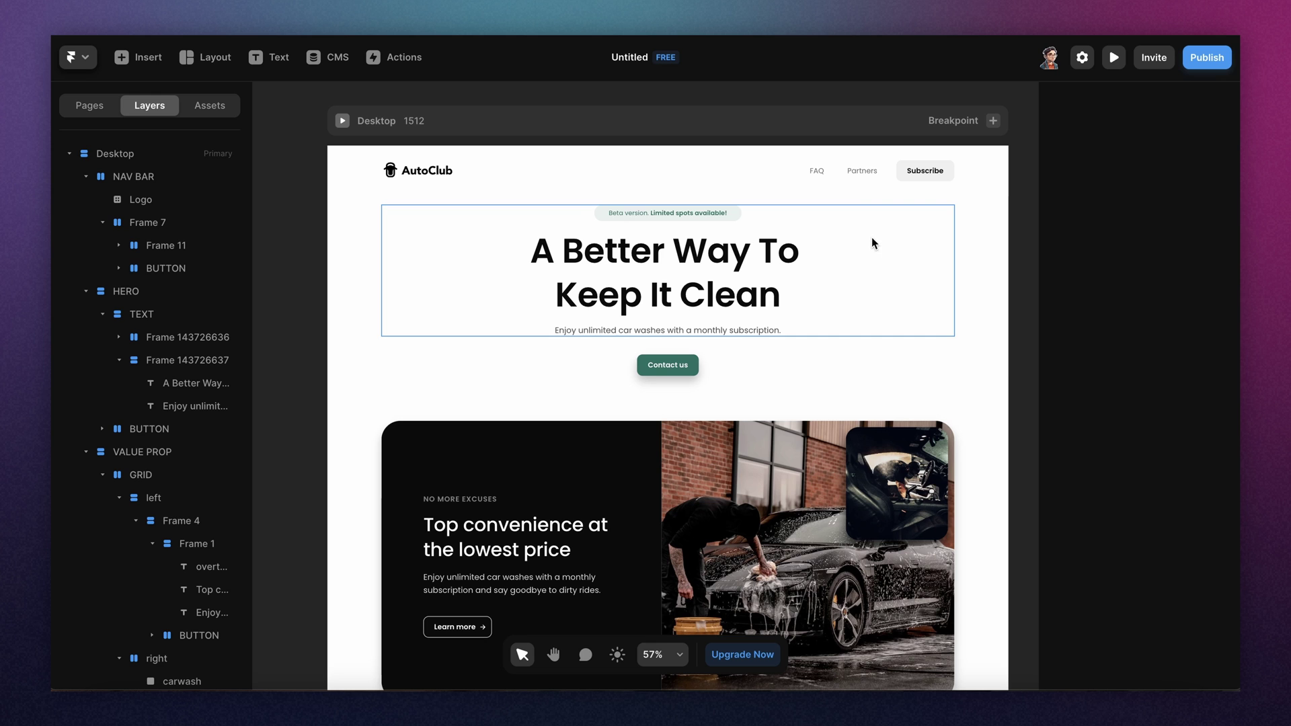
# Make the hero a scroll section named 'he'
pyautogui.click(975, 234)
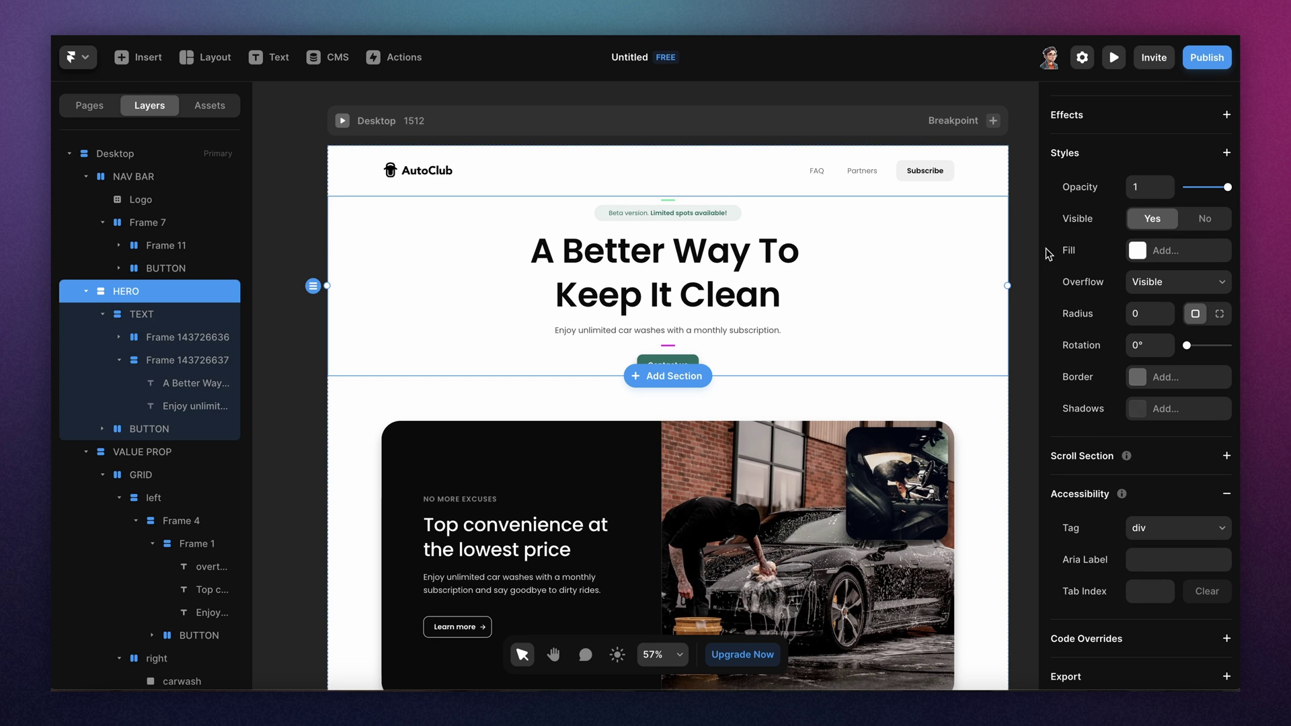
pyautogui.scroll(-2, 1069, 336)
pyautogui.moveTo(1079, 411)
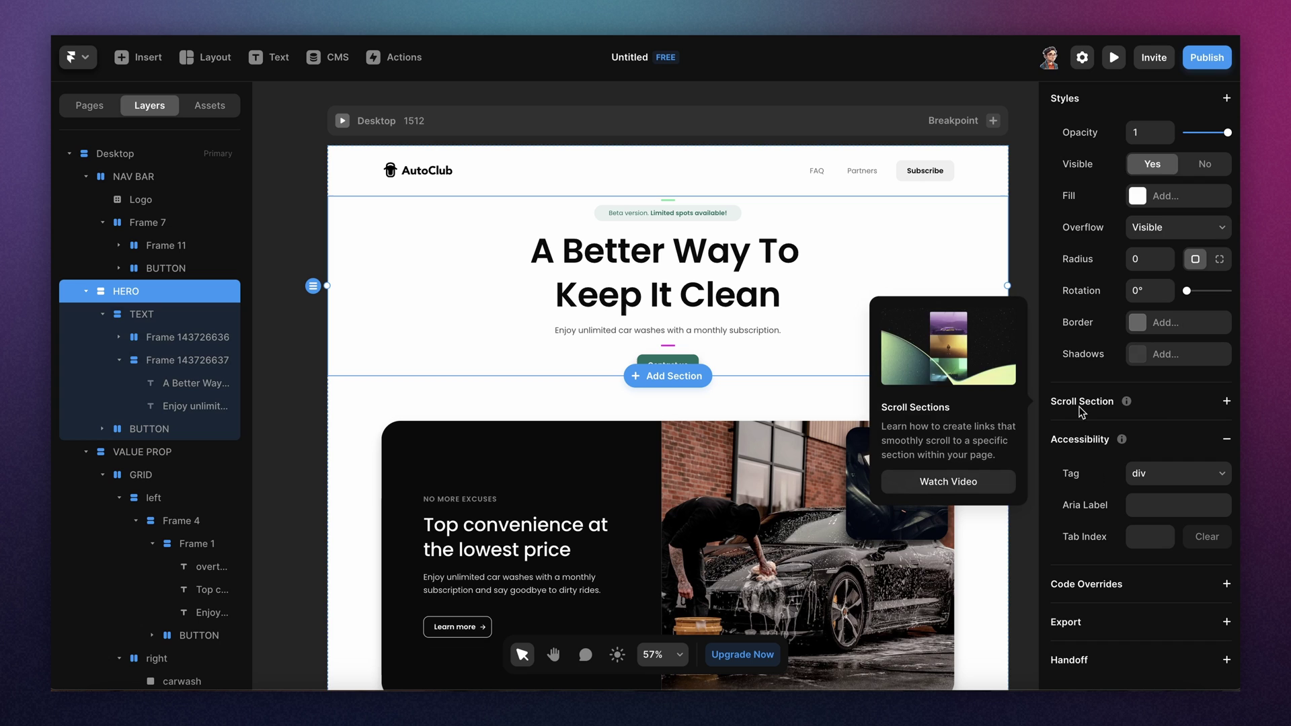
pyautogui.click(1227, 402)
pyautogui.click(1150, 435)
pyautogui.write('hero')
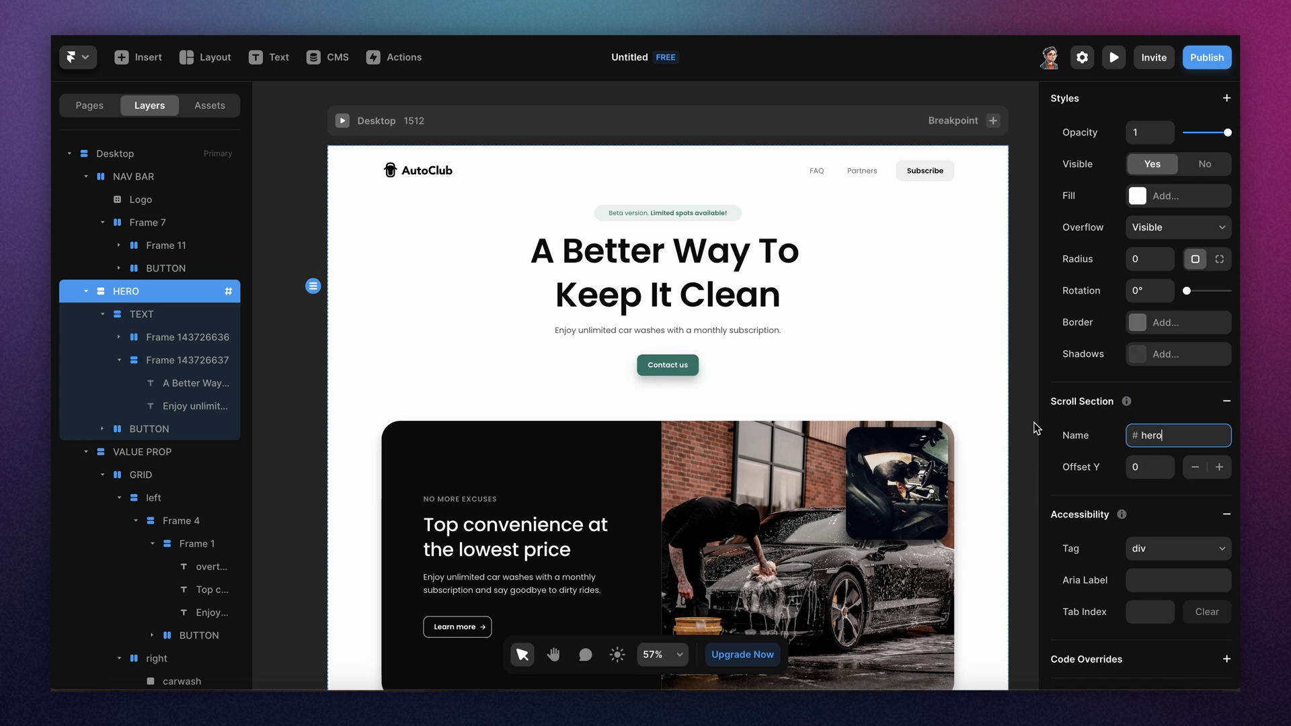
pyautogui.scroll(-3, 974, 395)
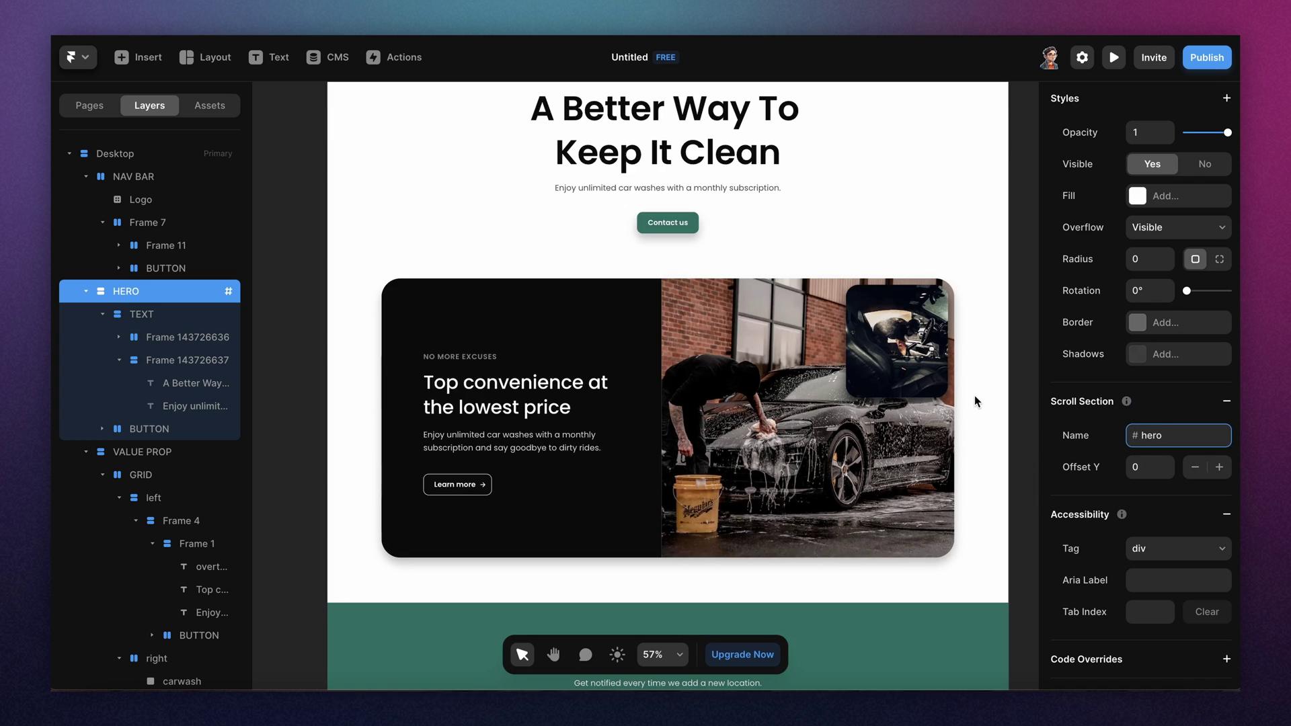
# Make the value prop a scroll section named 'deta'
pyautogui.click(980, 398)
pyautogui.scroll(-9, 1174, 522)
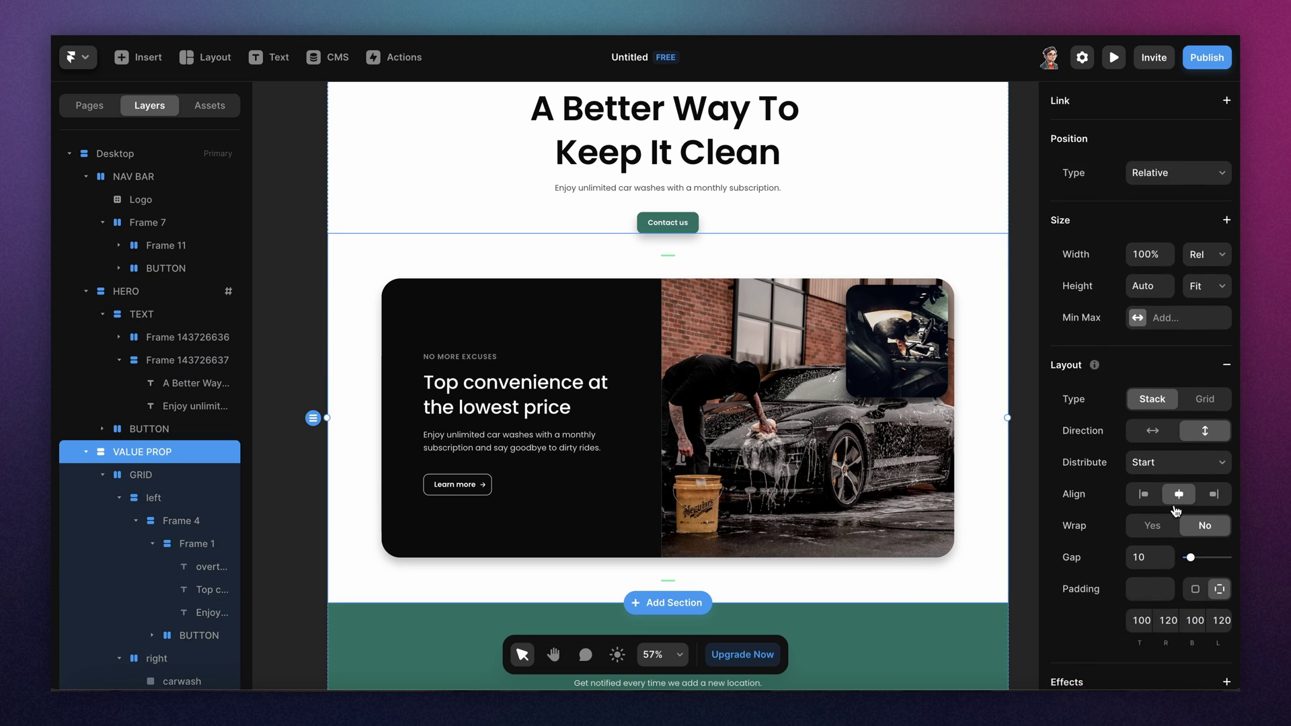
pyautogui.scroll(-2, 1162, 498)
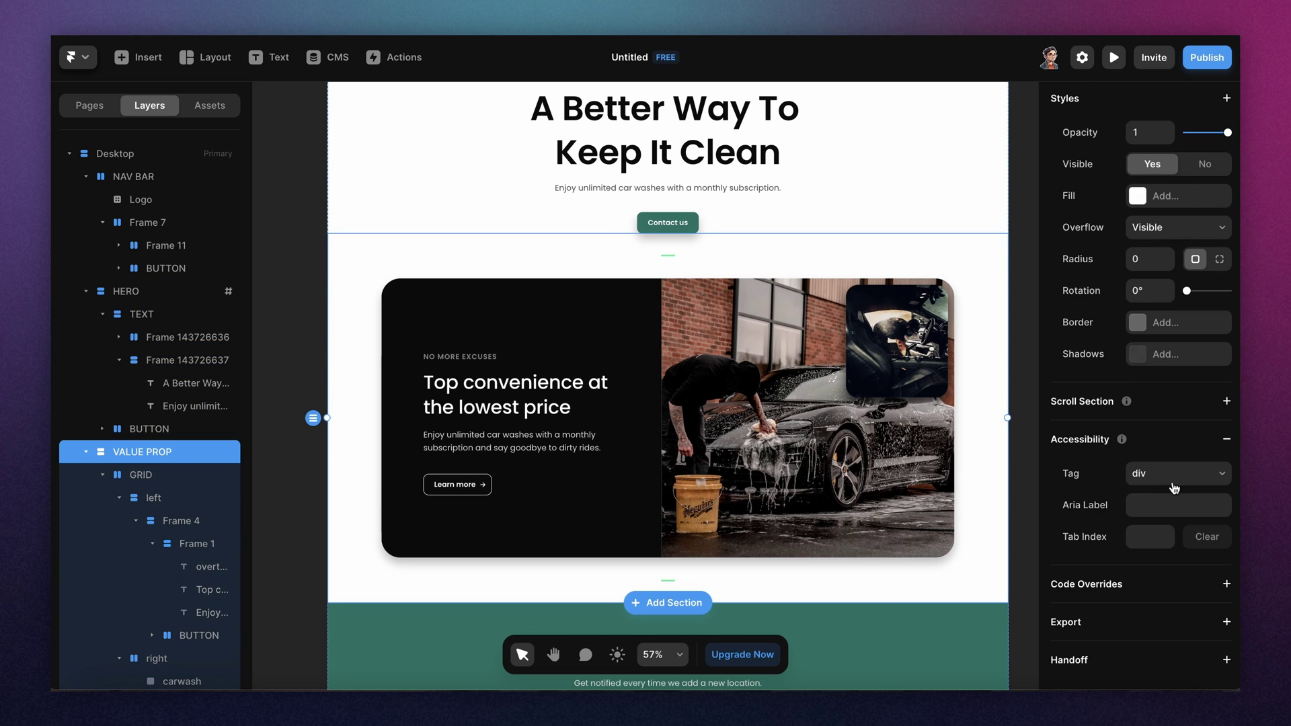
pyautogui.click(1226, 402)
pyautogui.click(1142, 439)
pyautogui.write('d')
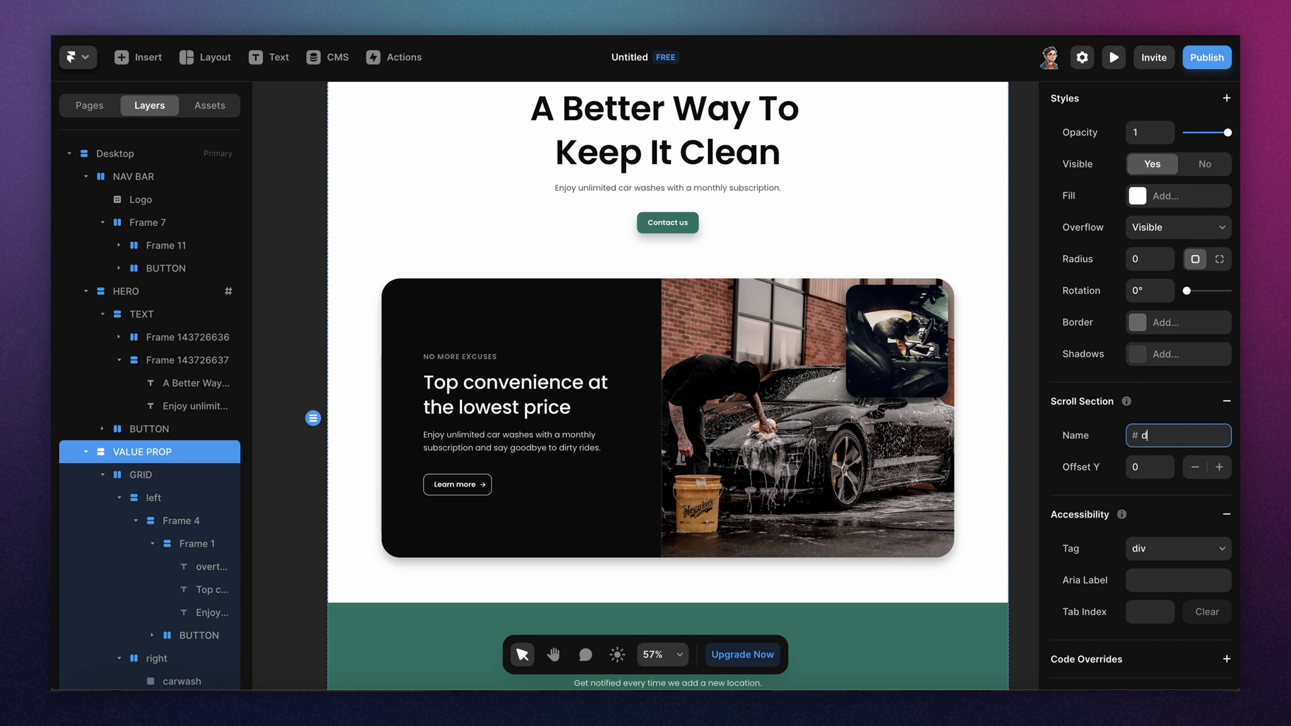
pyautogui.write('eta')
pyautogui.scroll(-3, 926, 355)
# Add scroll sections to the partners and FAQs sections, naming the FAQ one 'faq'
pyautogui.click(914, 421)
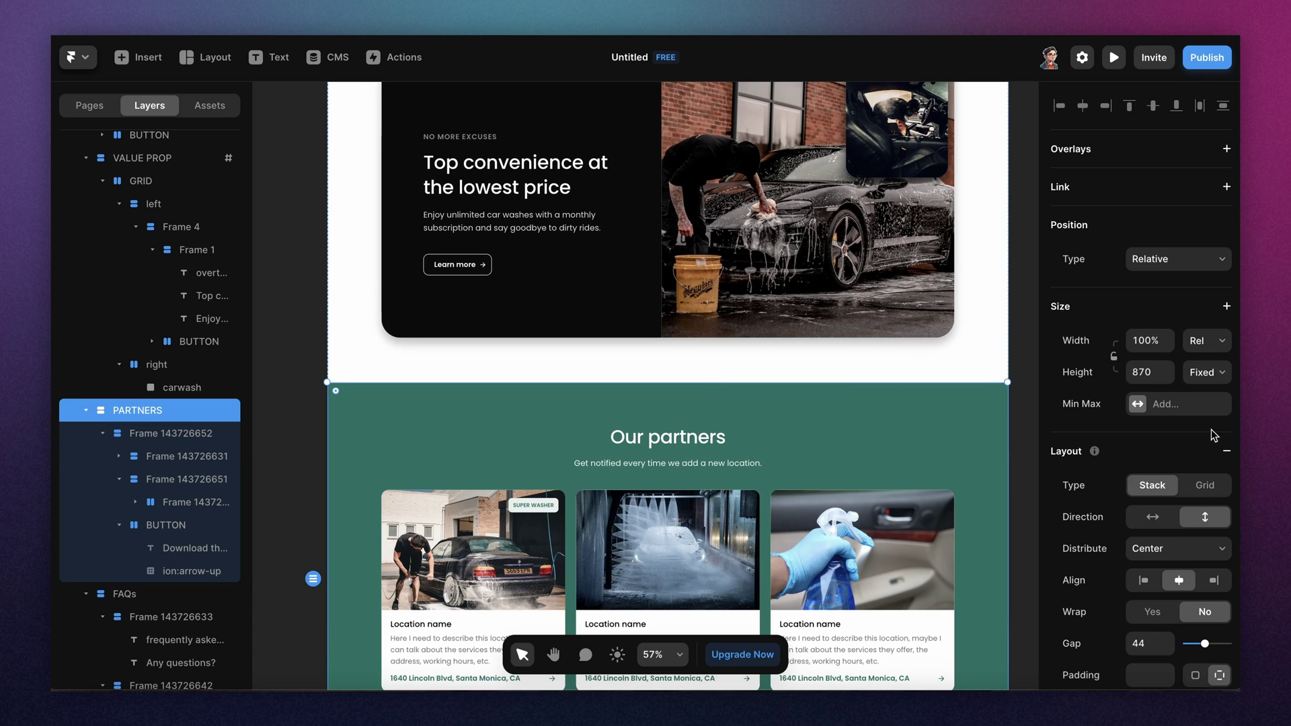
pyautogui.scroll(-4, 1177, 447)
pyautogui.scroll(-5, 1177, 447)
pyautogui.click(1228, 418)
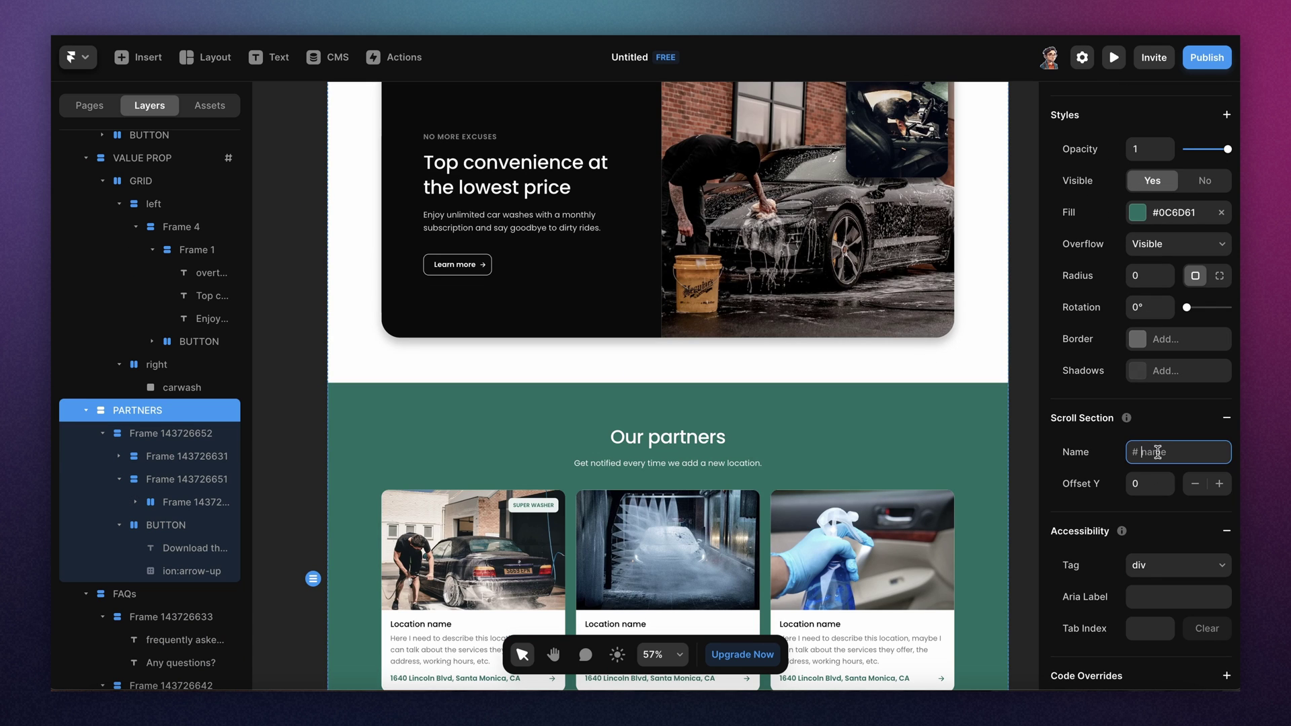
pyautogui.click(1024, 434)
pyautogui.scroll(-5, 955, 428)
pyautogui.scroll(-2, 955, 431)
pyautogui.click(916, 433)
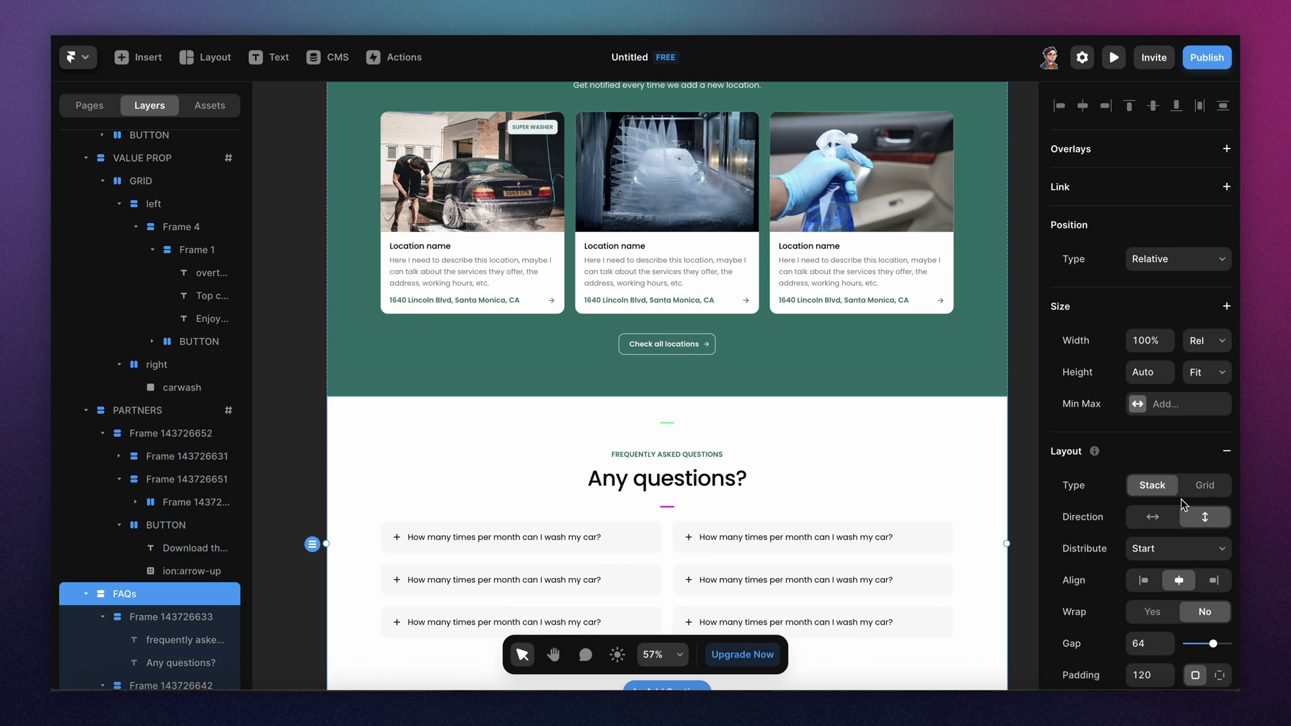
pyautogui.scroll(-10, 1184, 505)
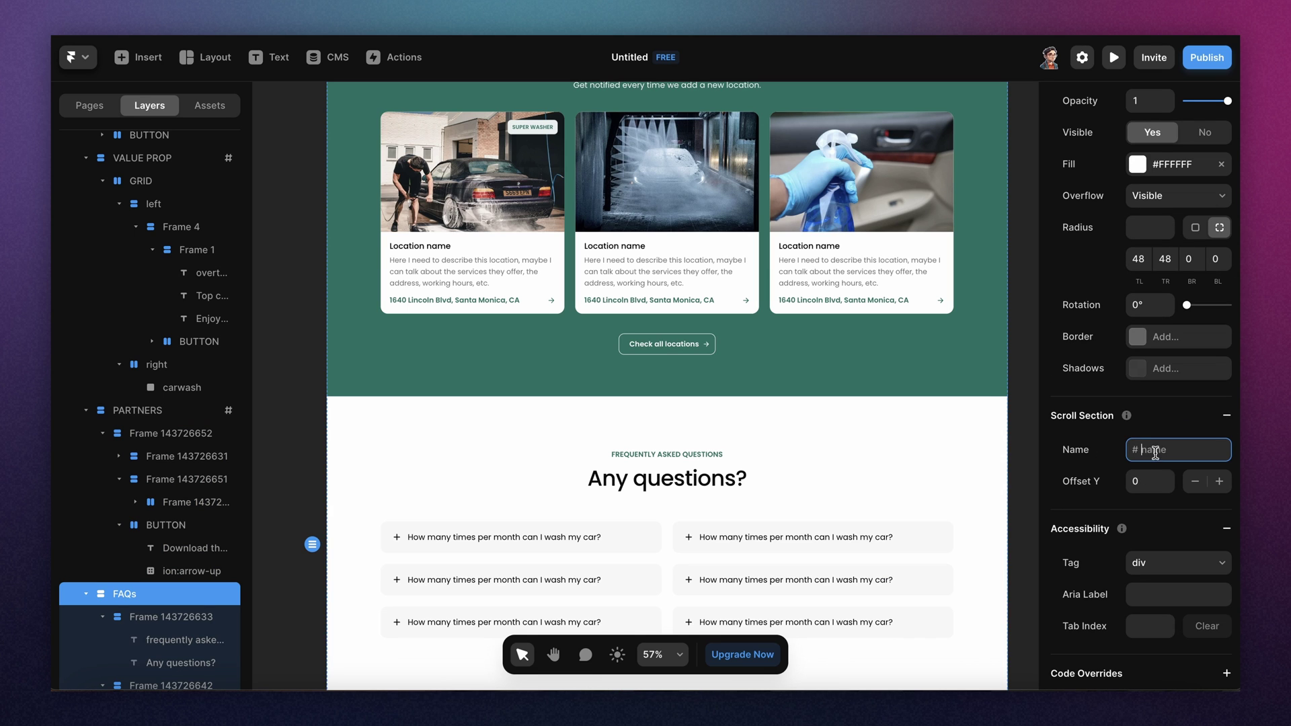
pyautogui.write('faq')
# Name the footer section's scroll section 'footer'
pyautogui.scroll(-4, 934, 415)
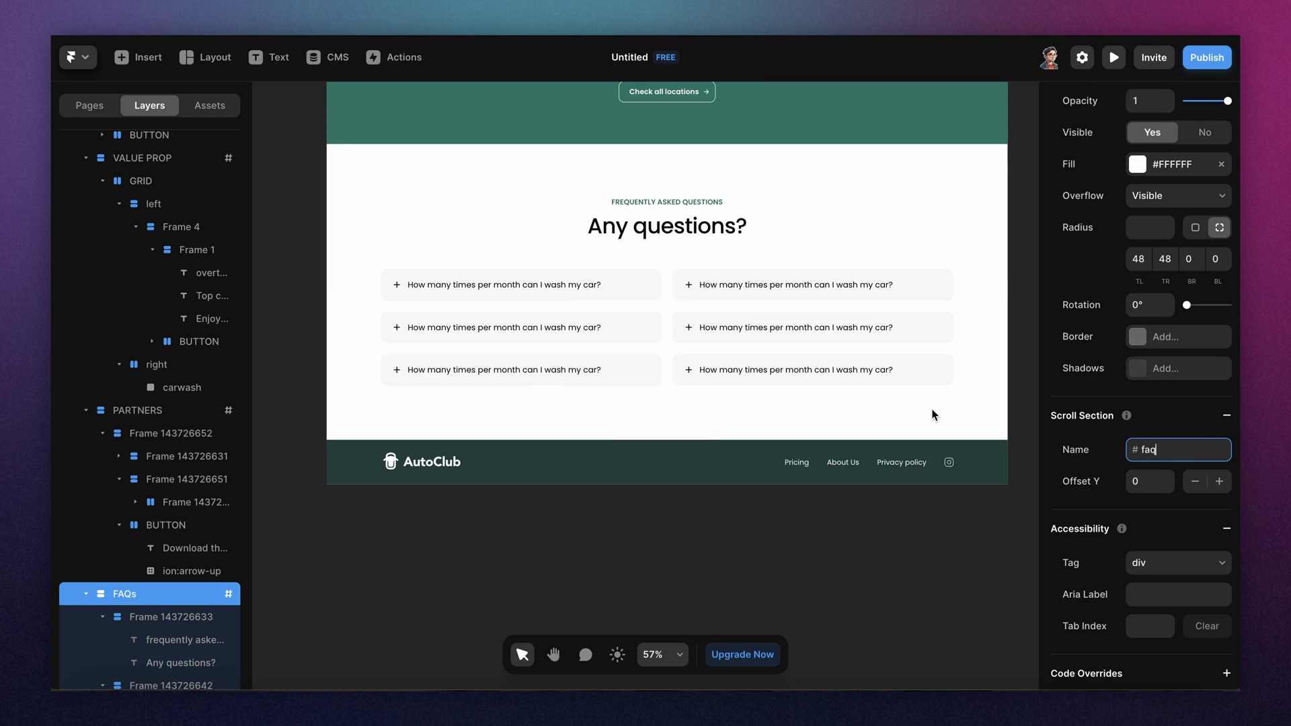
pyautogui.click(729, 458)
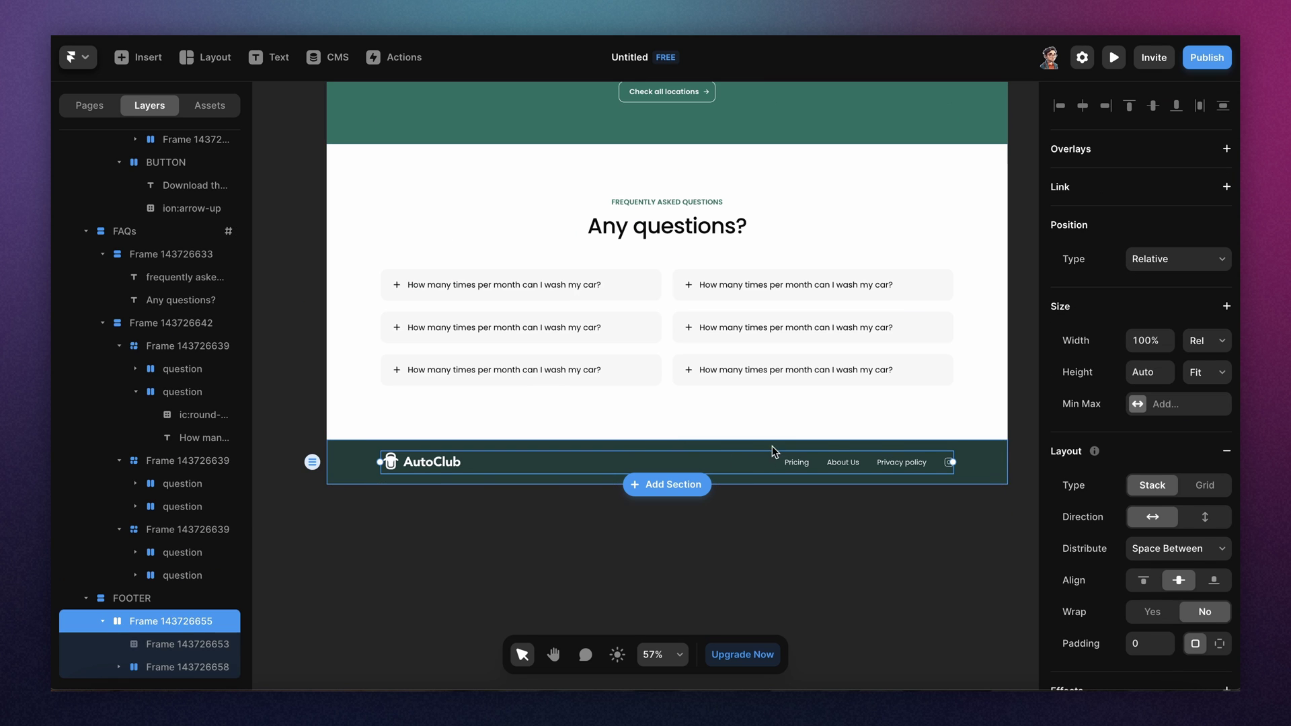
pyautogui.click(999, 457)
pyautogui.scroll(-10, 1184, 417)
pyautogui.click(1160, 435)
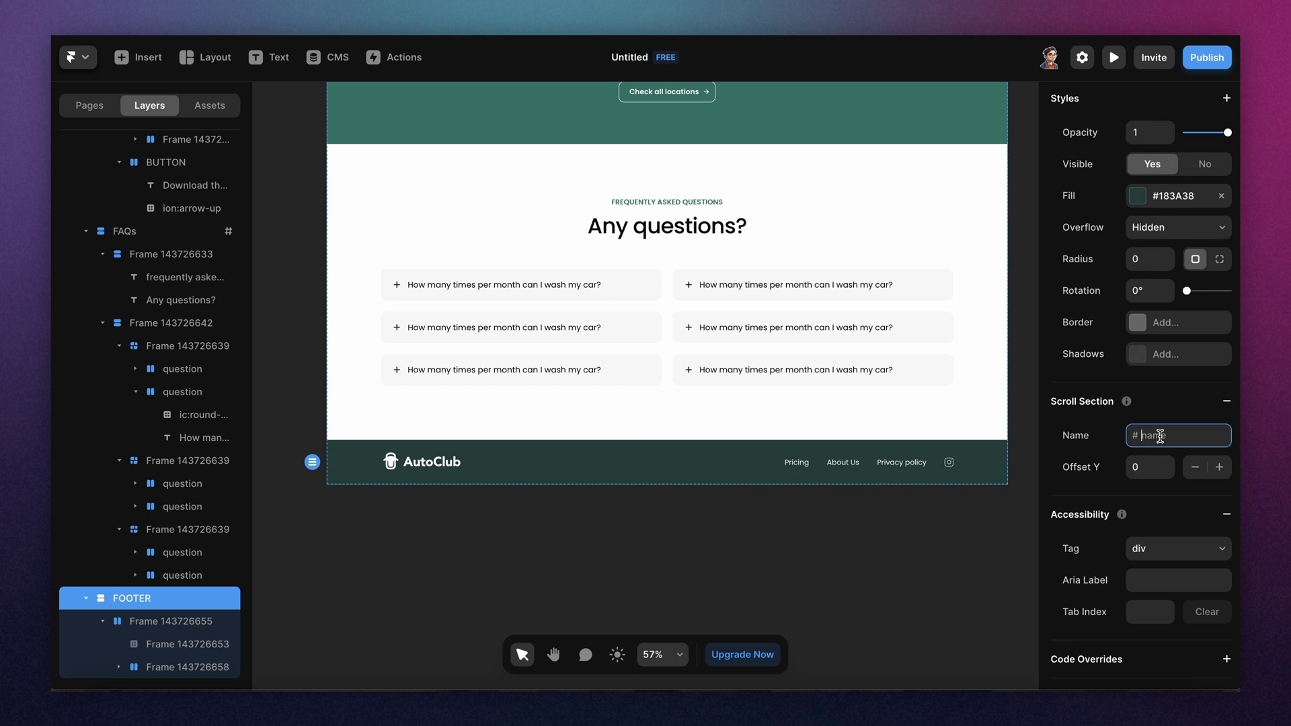
pyautogui.write('footer')
pyautogui.click(1026, 352)
# Link the FAQ nav item to the Home page's #faq section with smooth scrolling
pyautogui.scroll(10, 1028, 352)
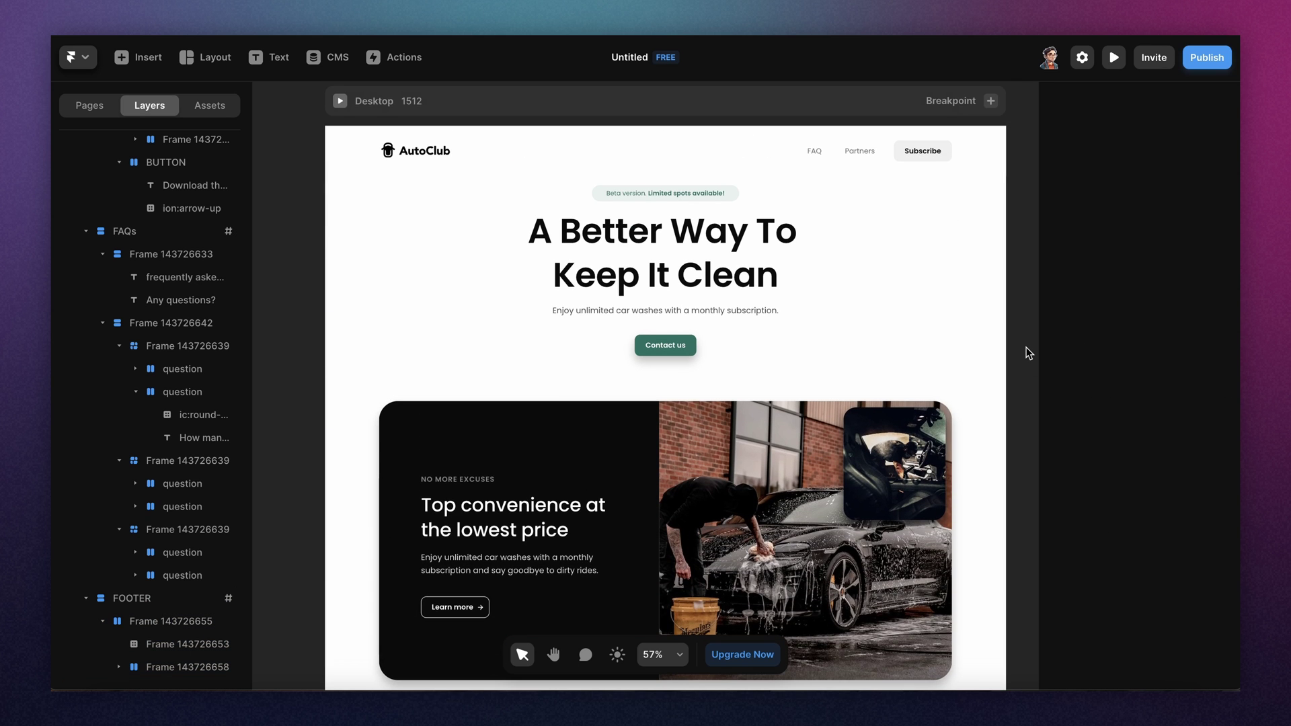
pyautogui.click(809, 150)
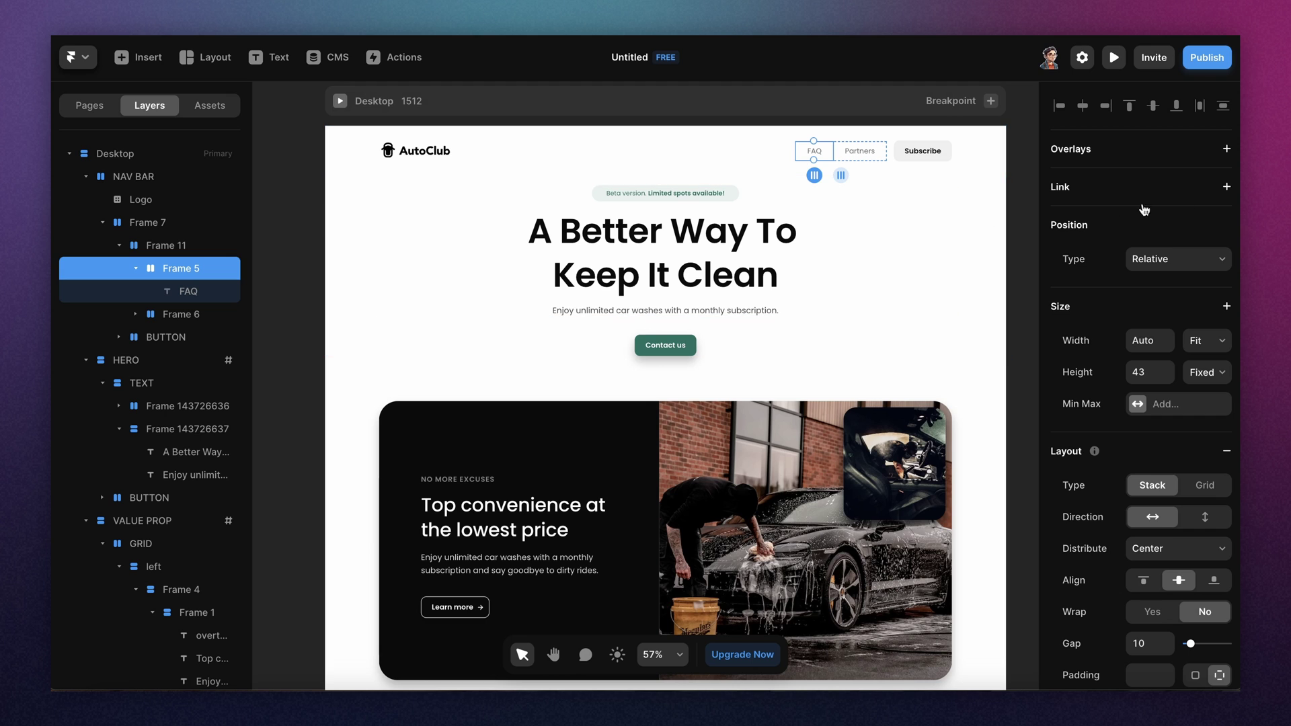
pyautogui.click(1227, 188)
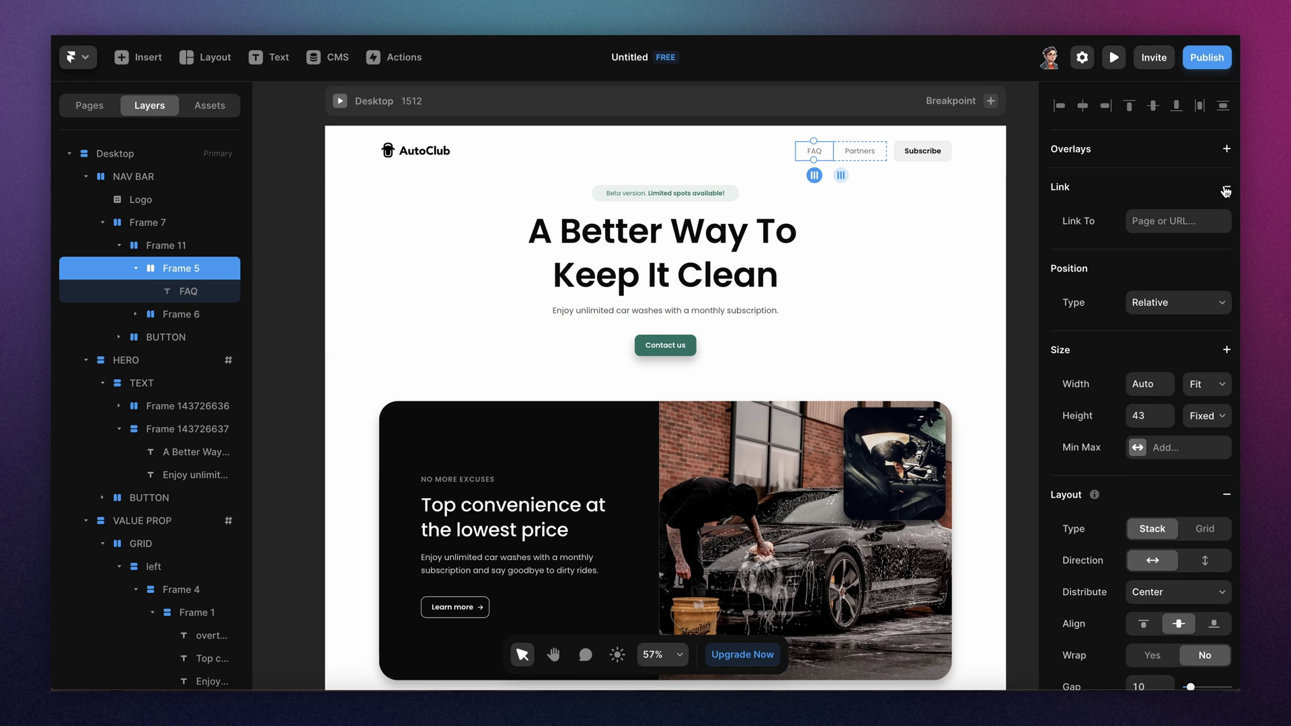
pyautogui.click(1177, 224)
pyautogui.click(1077, 276)
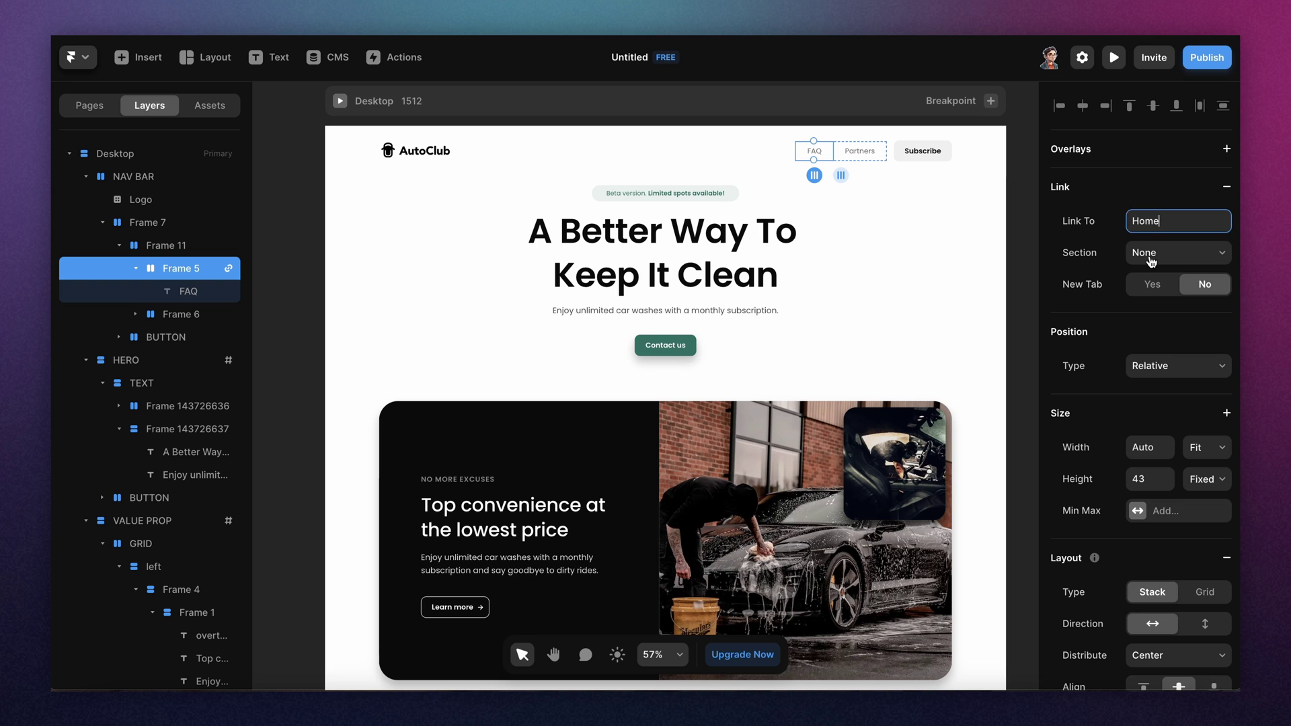
pyautogui.click(1151, 260)
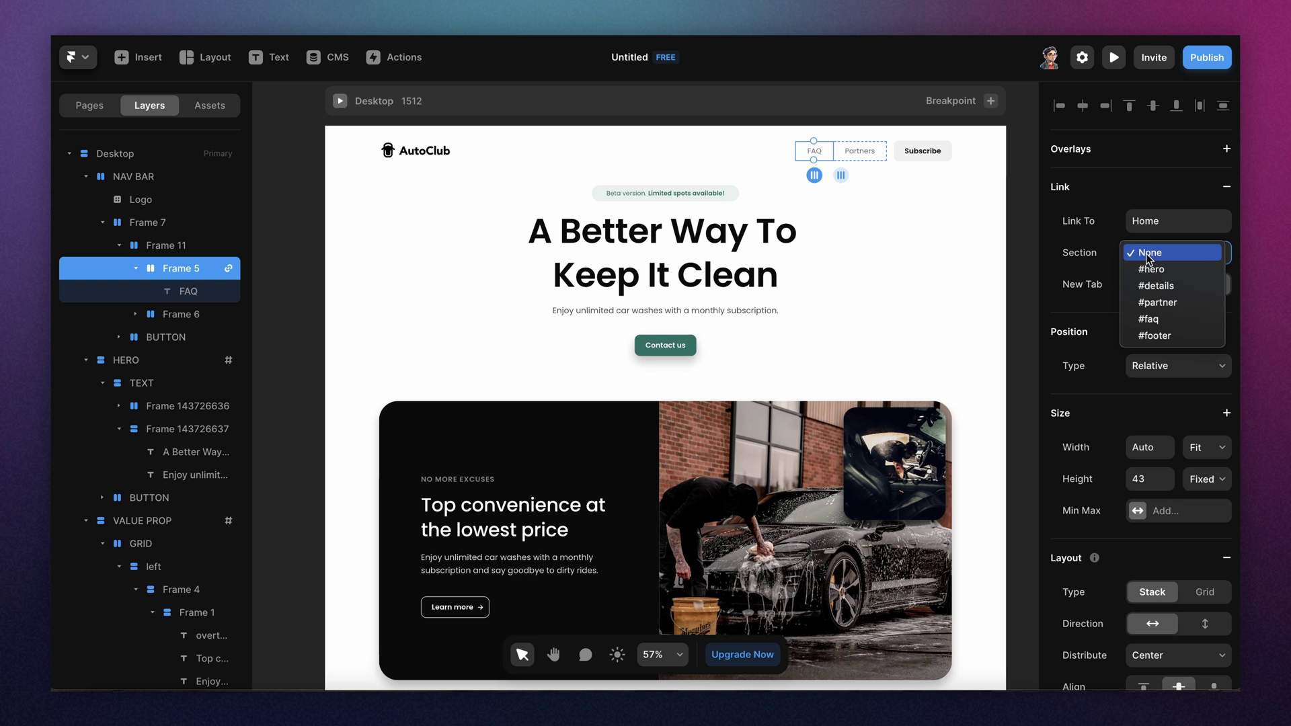
pyautogui.click(1155, 318)
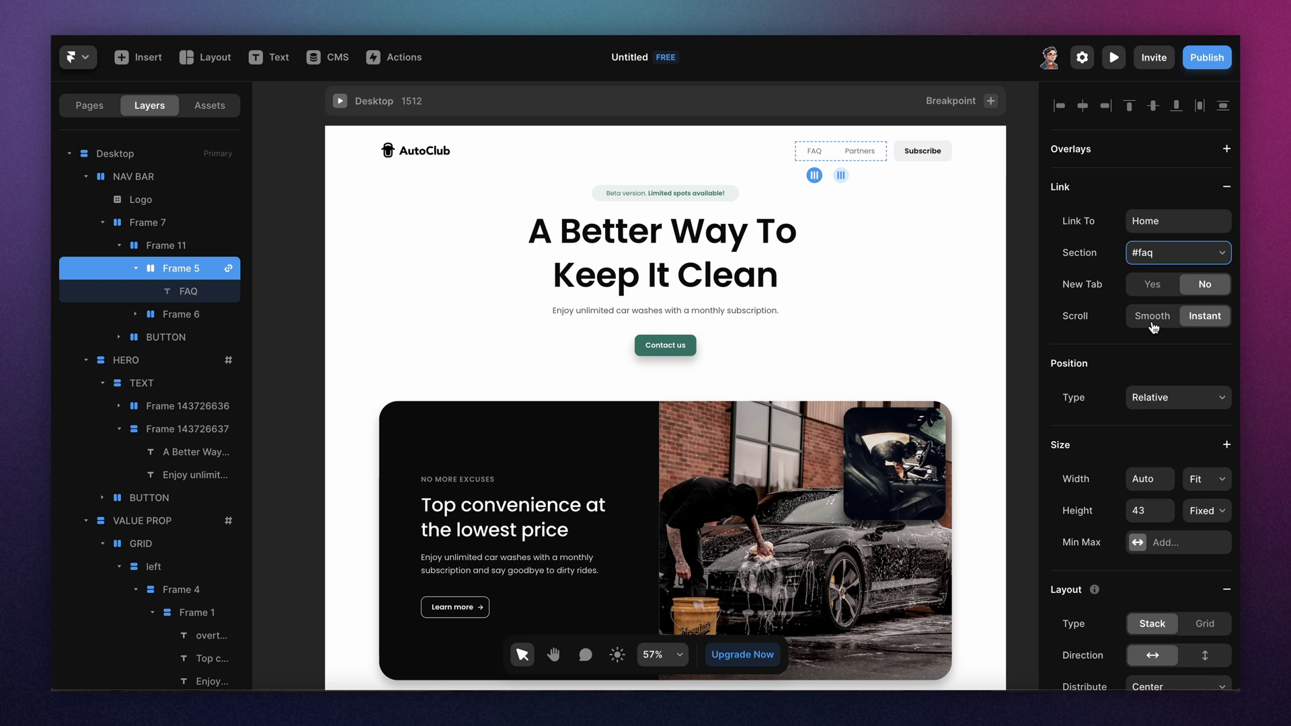
pyautogui.click(1152, 323)
pyautogui.click(1028, 274)
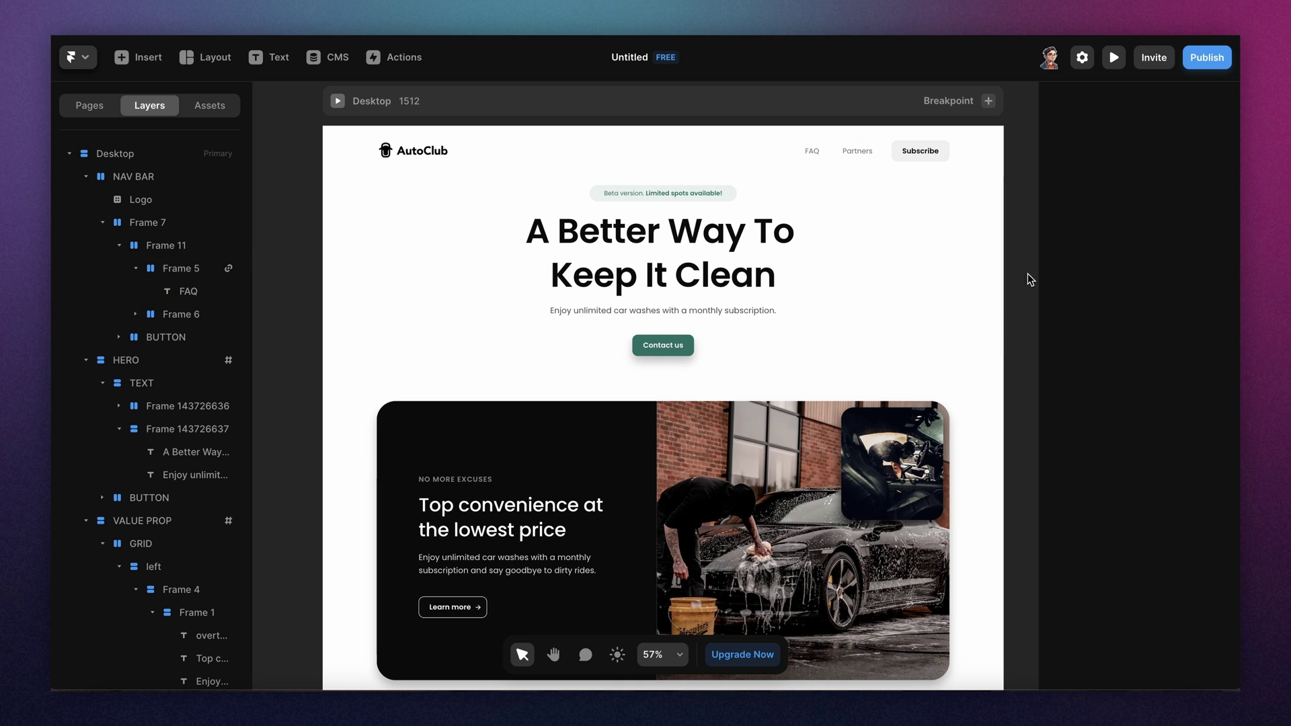
# Link the Partners nav item to the Home page's #partner section with smooth scrolling
pyautogui.click(849, 158)
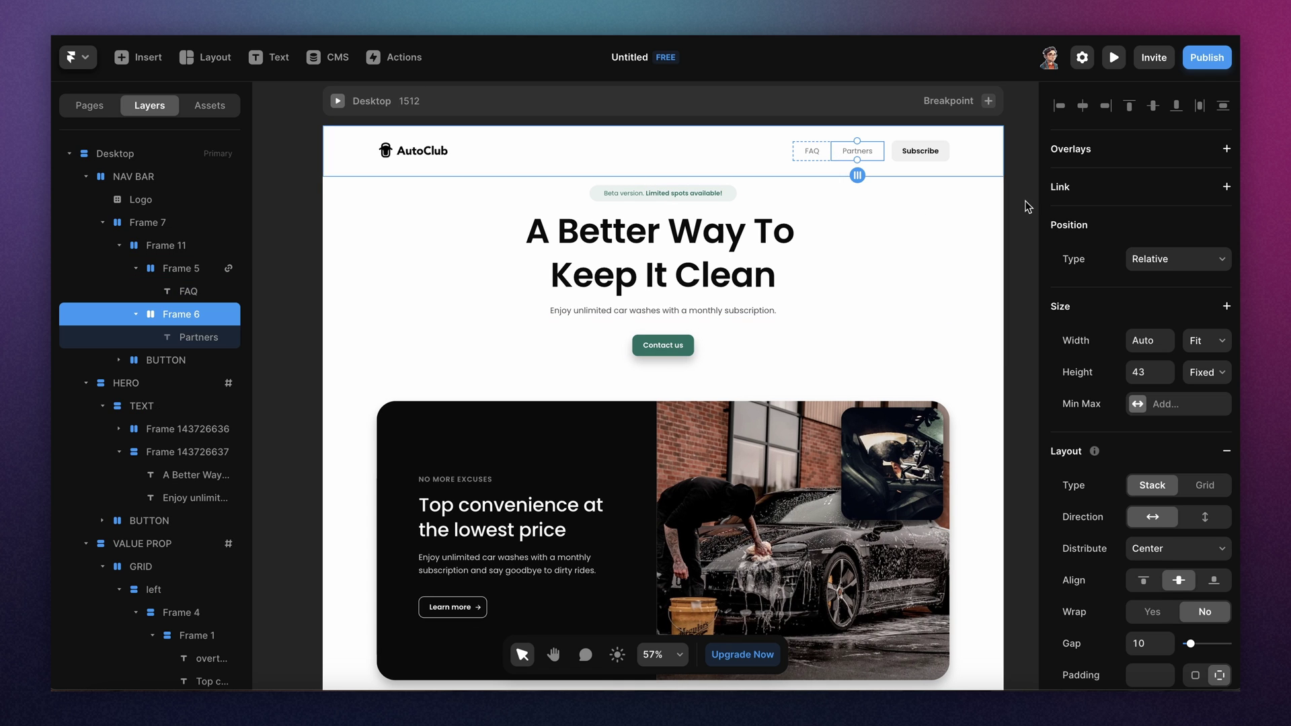
pyautogui.click(1224, 187)
pyautogui.click(1155, 244)
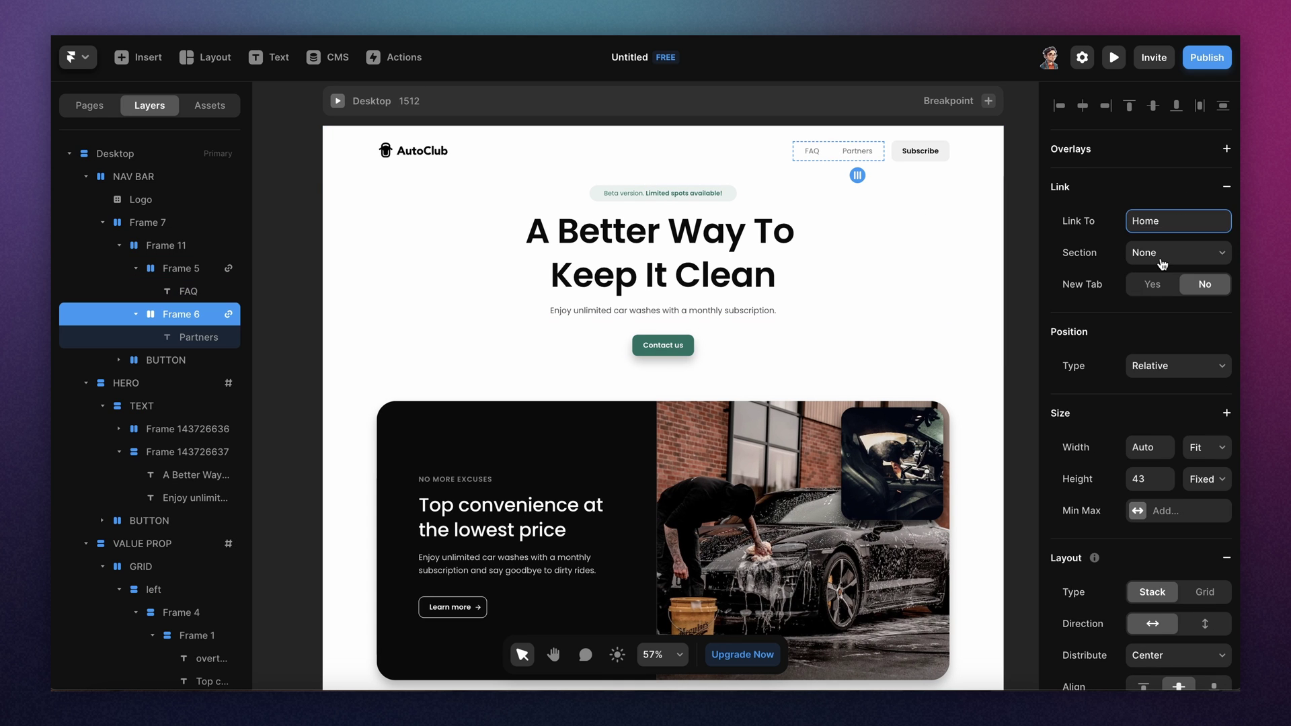
pyautogui.click(1177, 252)
pyautogui.click(1163, 307)
pyautogui.click(1153, 314)
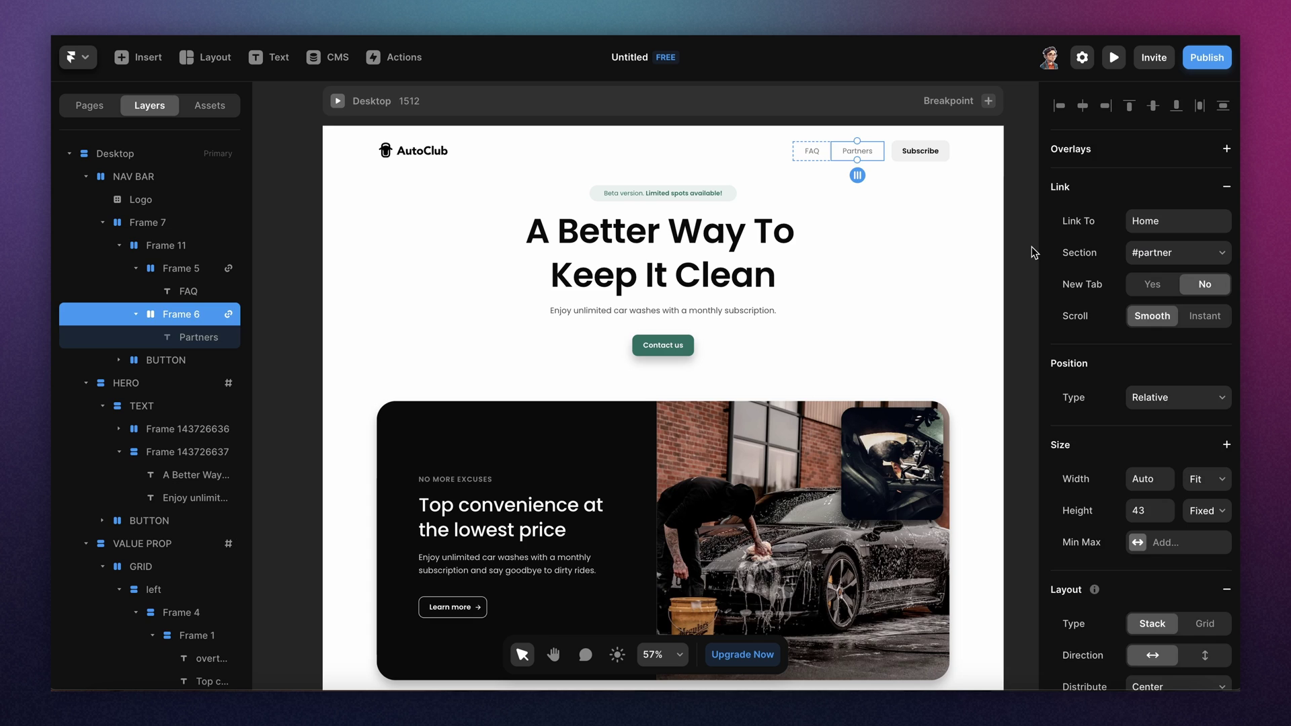
pyautogui.click(1032, 247)
# Preview the page and test the FAQ and Partners navigation links
pyautogui.hotkey('shift', '1')
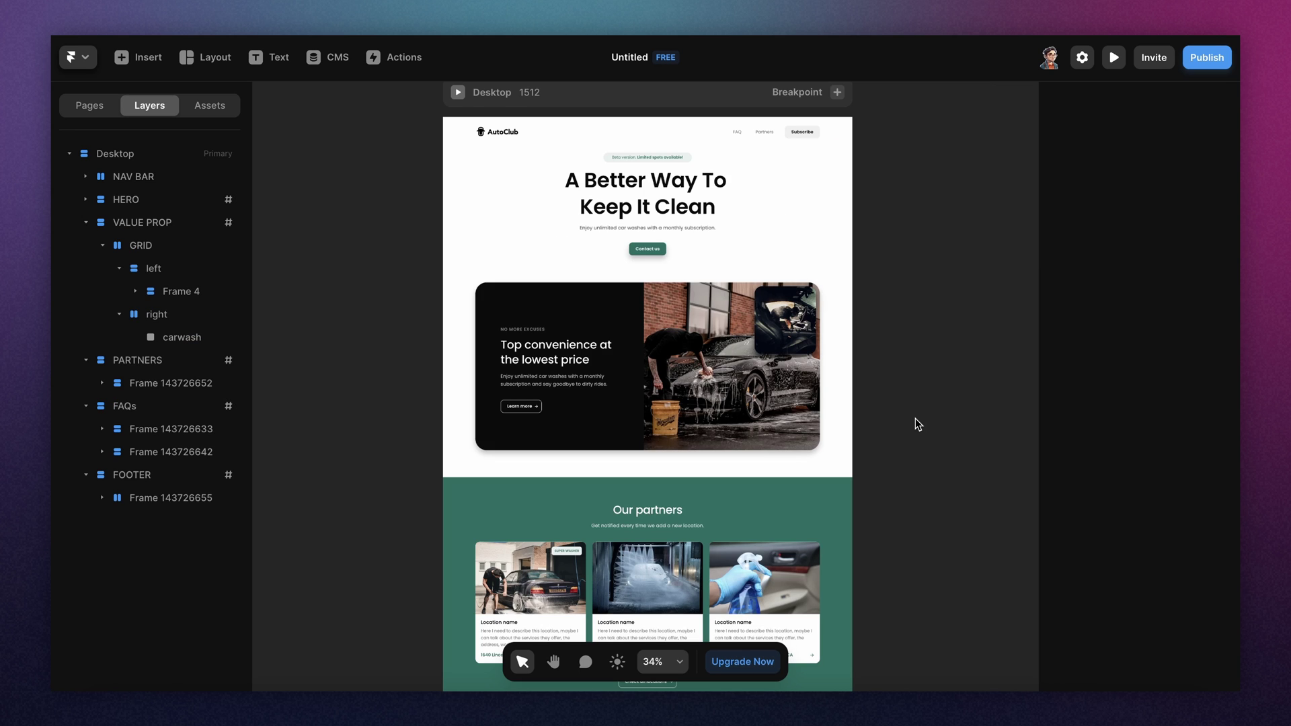
pyautogui.hotkey('ctrl', 'p')
pyautogui.click(878, 143)
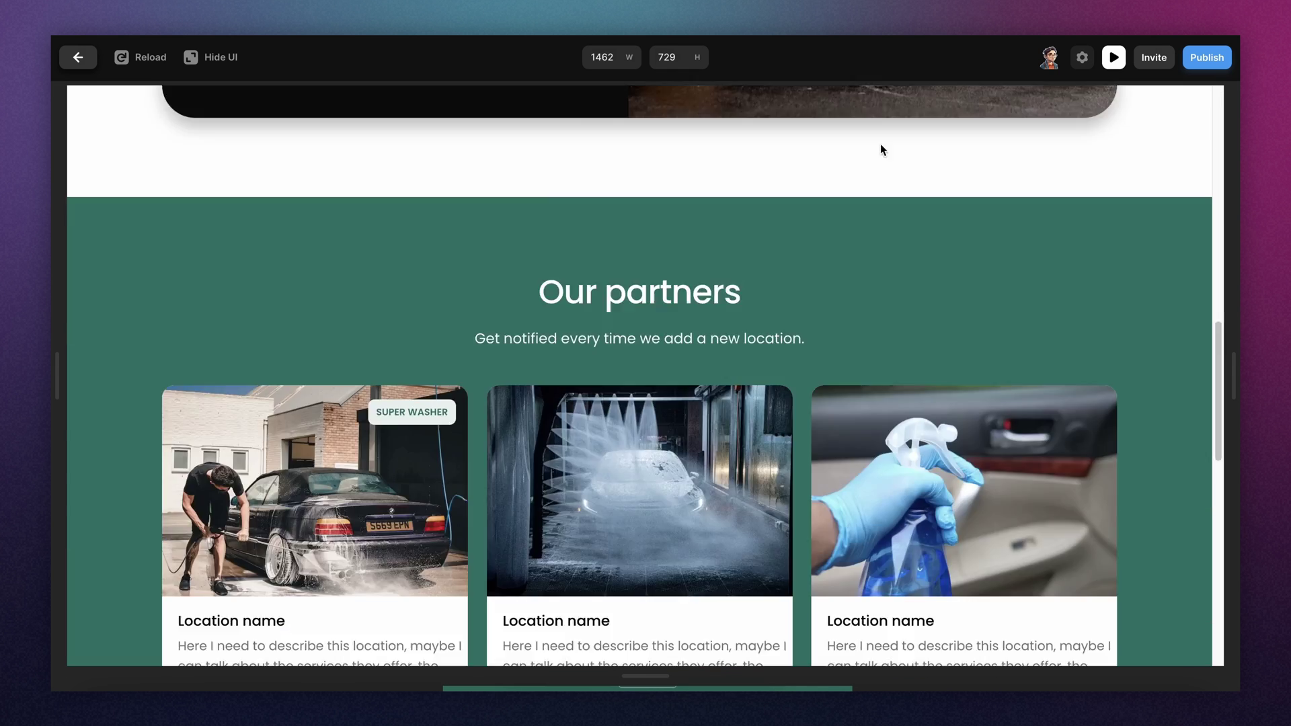
pyautogui.scroll(15, 881, 143)
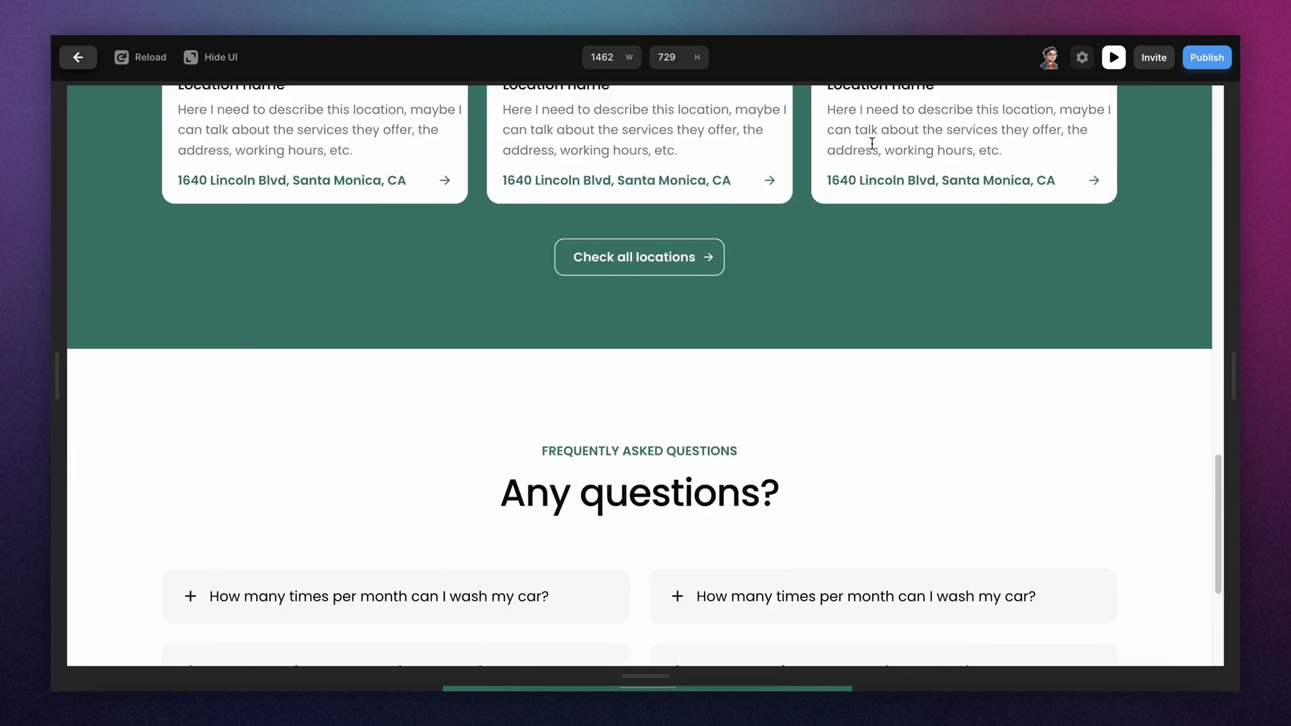
pyautogui.click(946, 135)
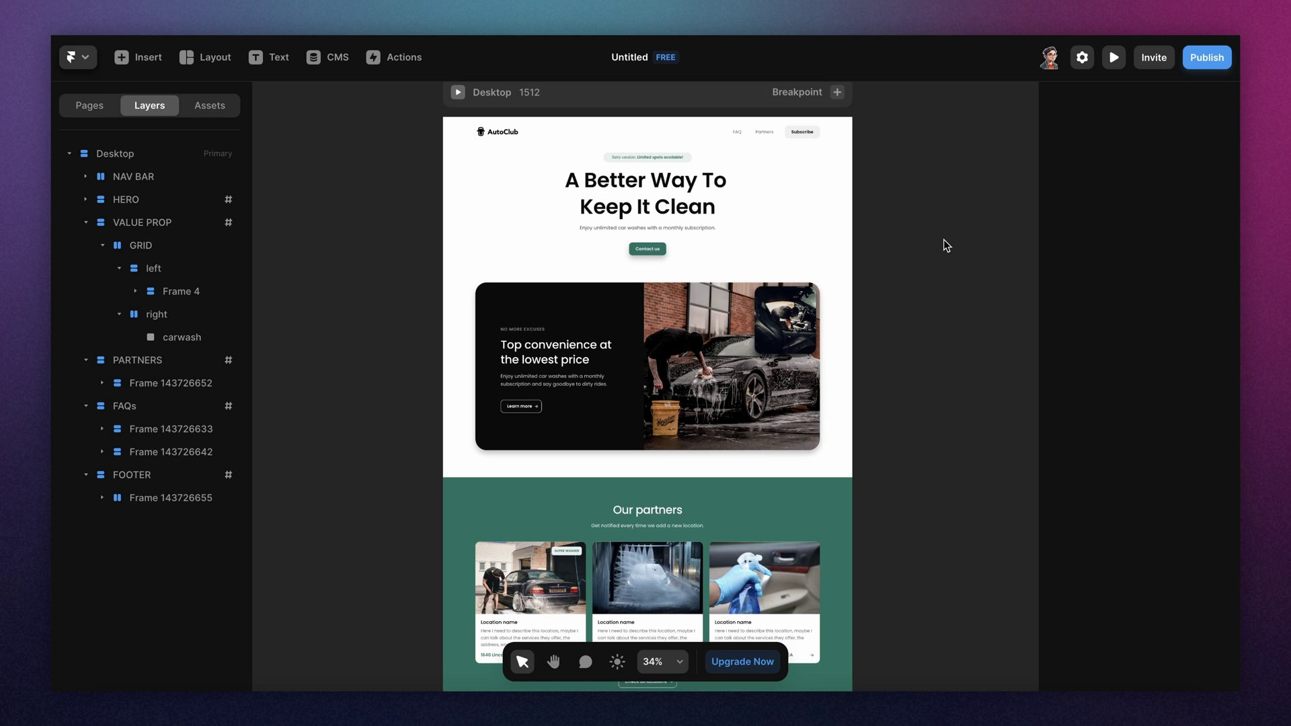
pyautogui.scroll(-5, 949, 240)
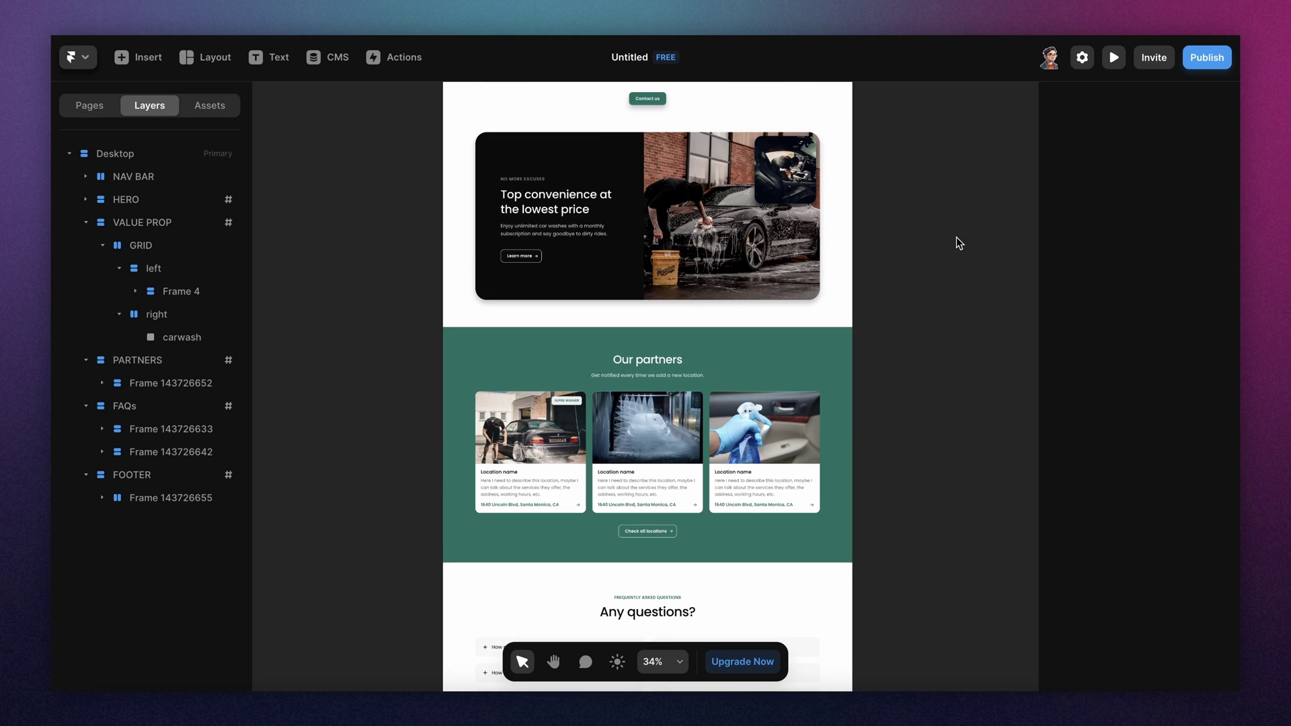
pyautogui.scroll(2, 629, 458)
pyautogui.scroll(2, 630, 459)
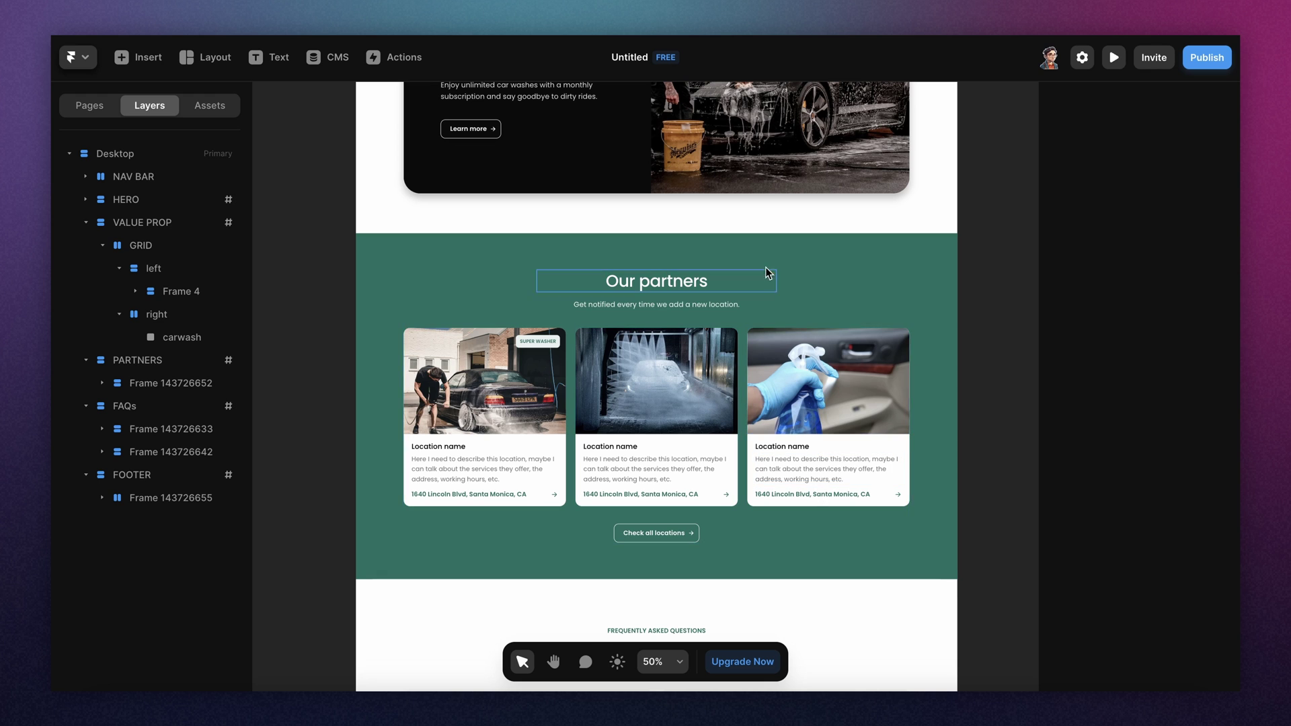
pyautogui.click(844, 259)
pyautogui.scroll(-2, 1153, 220)
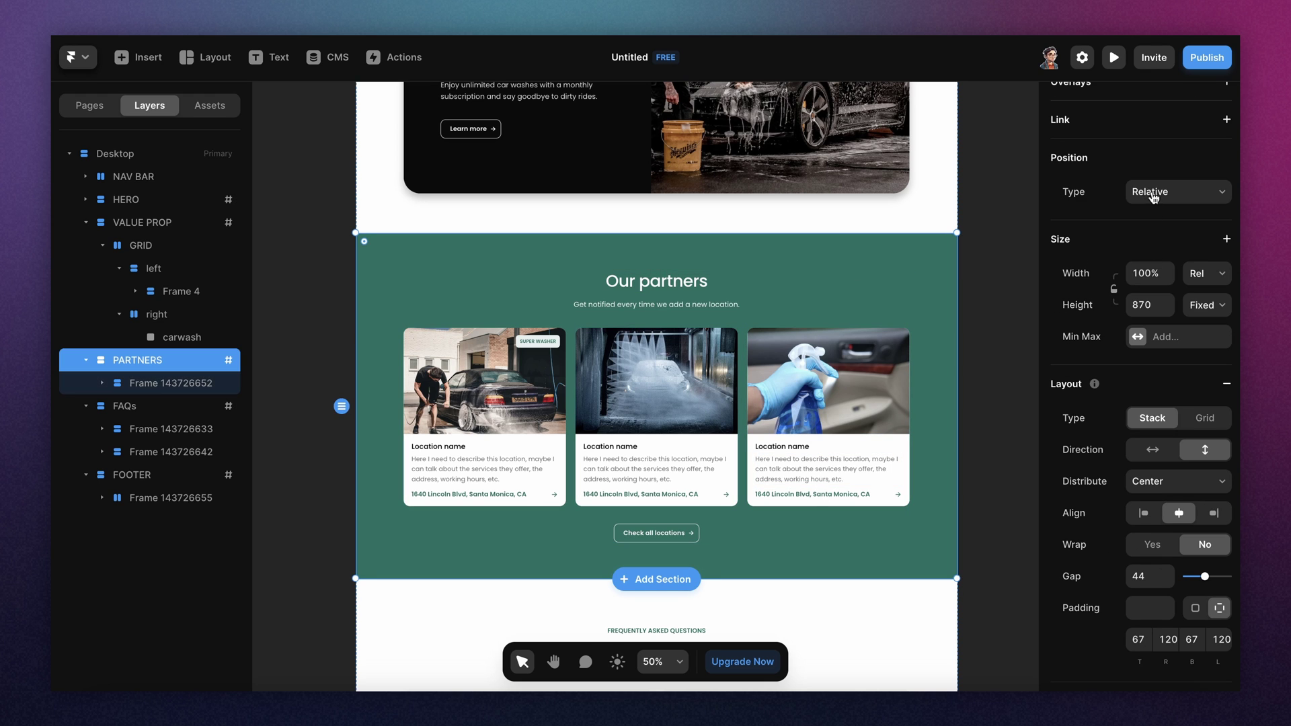
pyautogui.click(1153, 194)
pyautogui.click(1021, 236)
pyautogui.click(1019, 232)
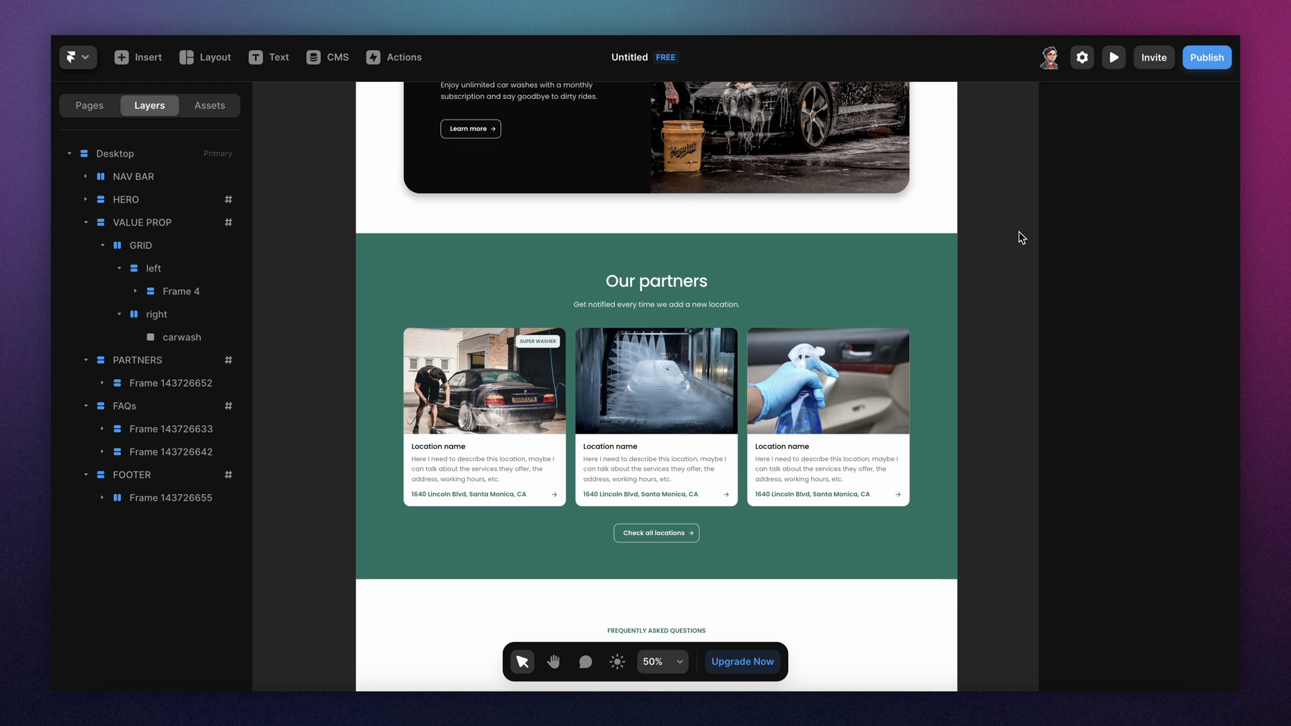
pyautogui.hotkey('ctrl', 'p')
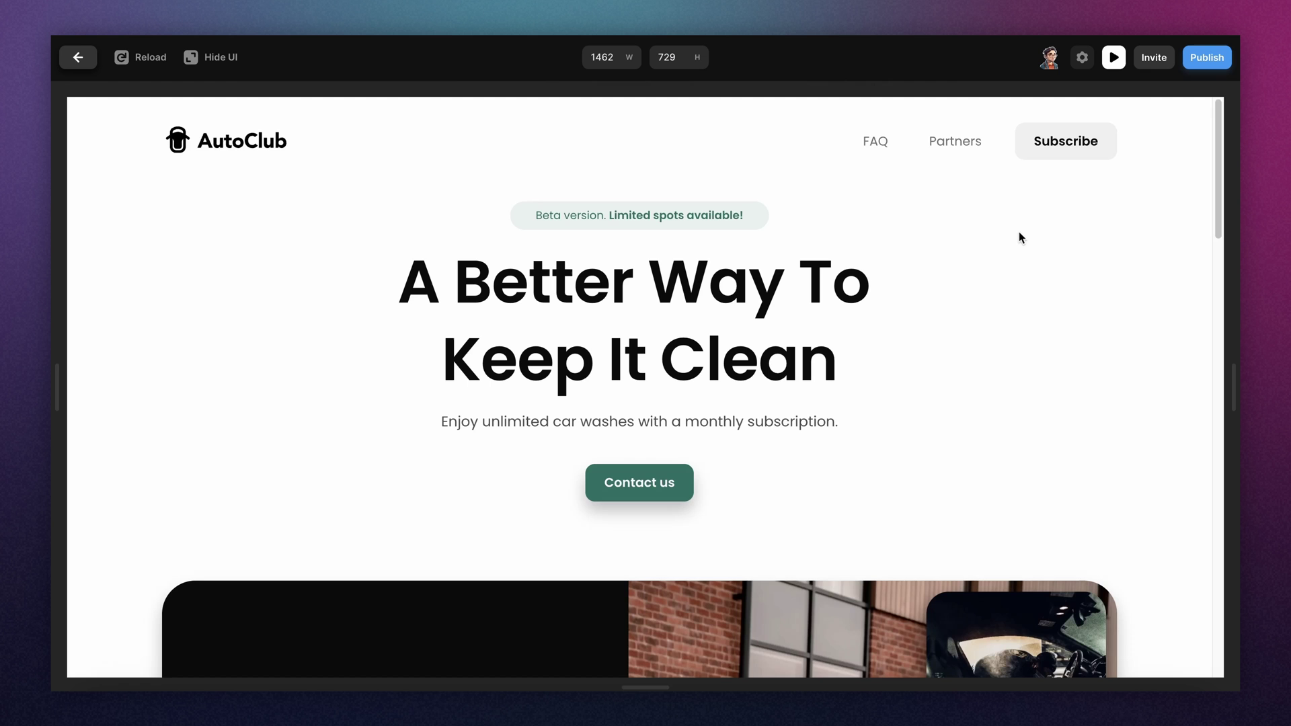
pyautogui.scroll(-6, 996, 255)
pyautogui.scroll(-10, 984, 268)
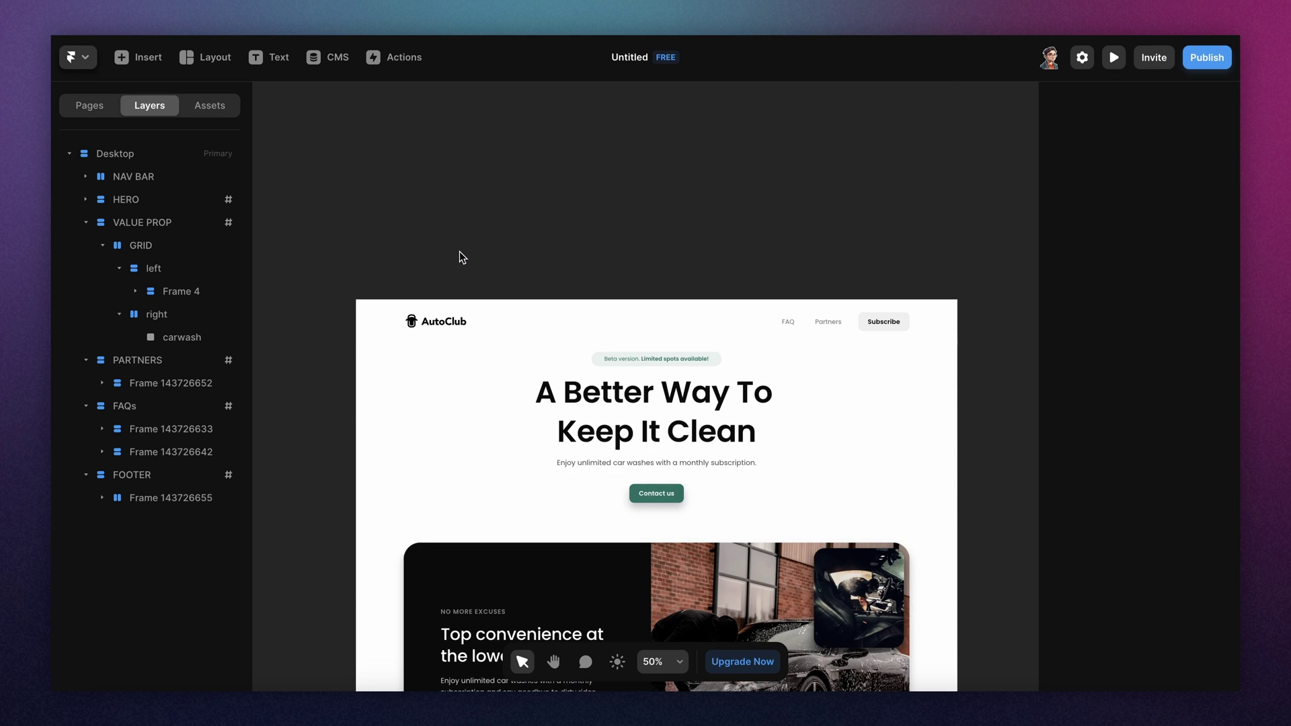
# Change the Desktop page frame's overflow from Hidden to Visible
pyautogui.click(516, 275)
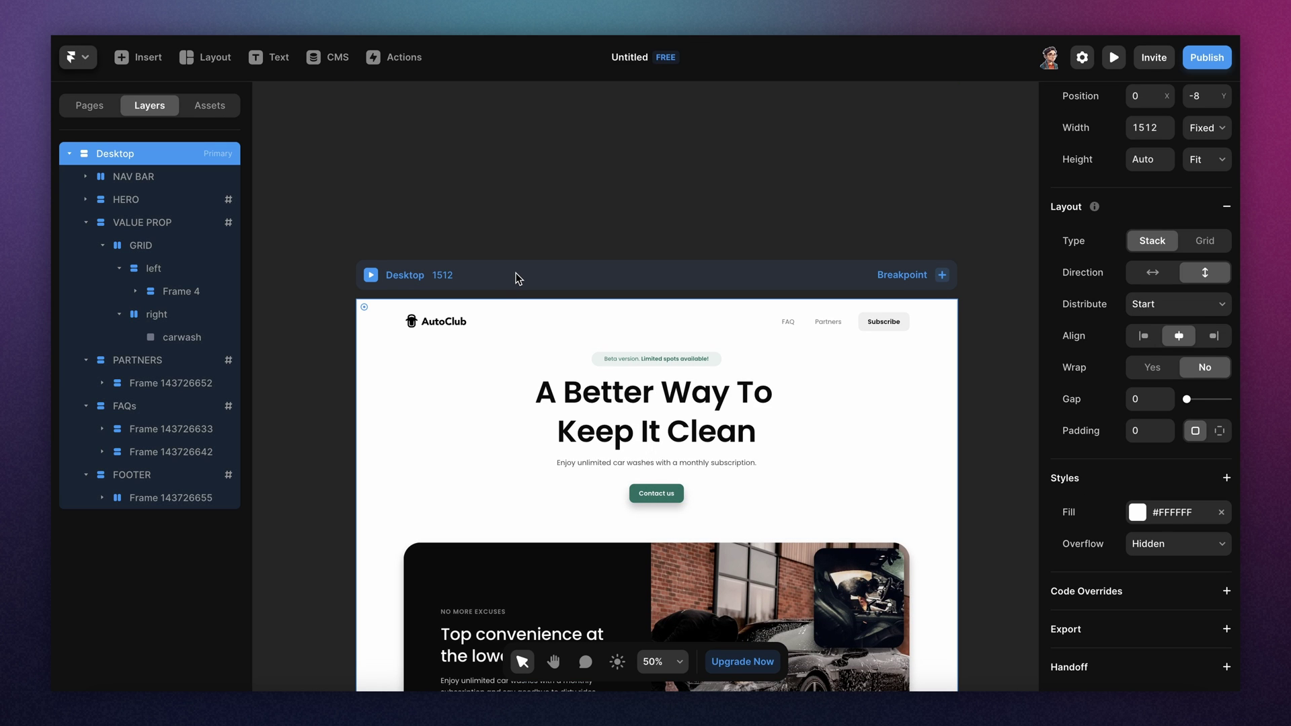
pyautogui.scroll(-2, 517, 279)
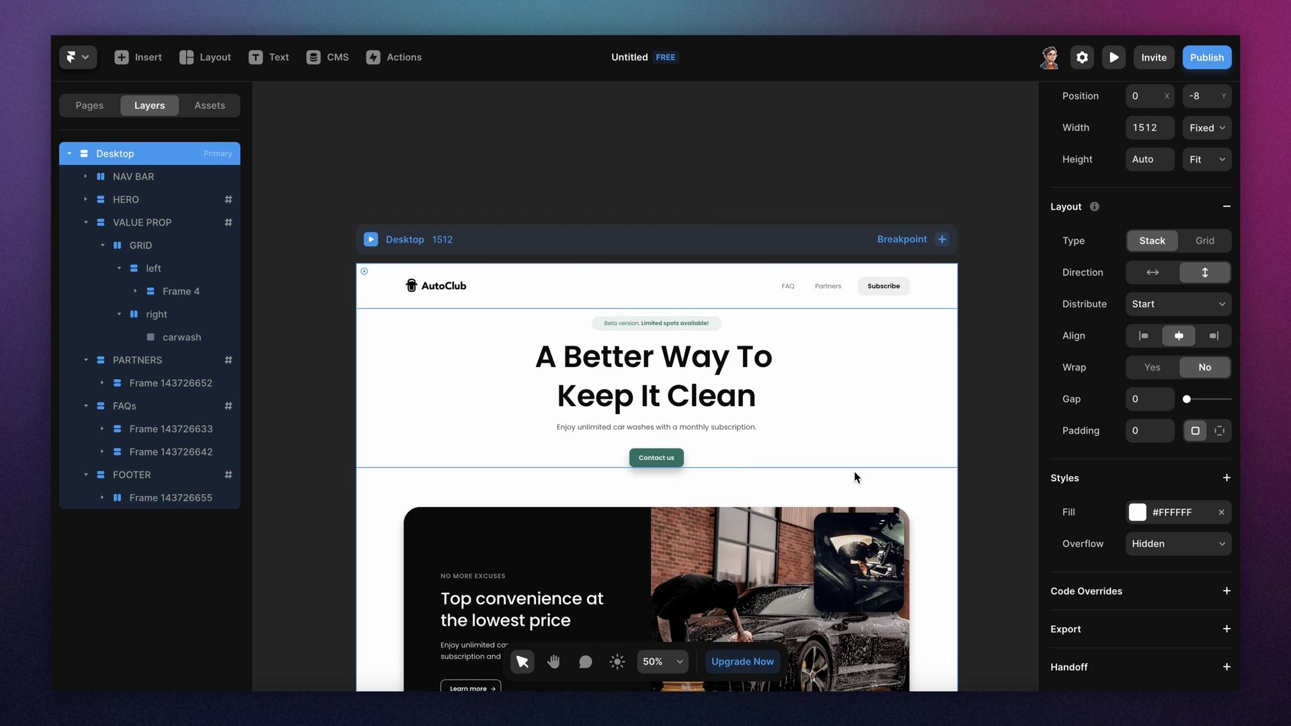
pyautogui.click(1159, 548)
pyautogui.click(1158, 561)
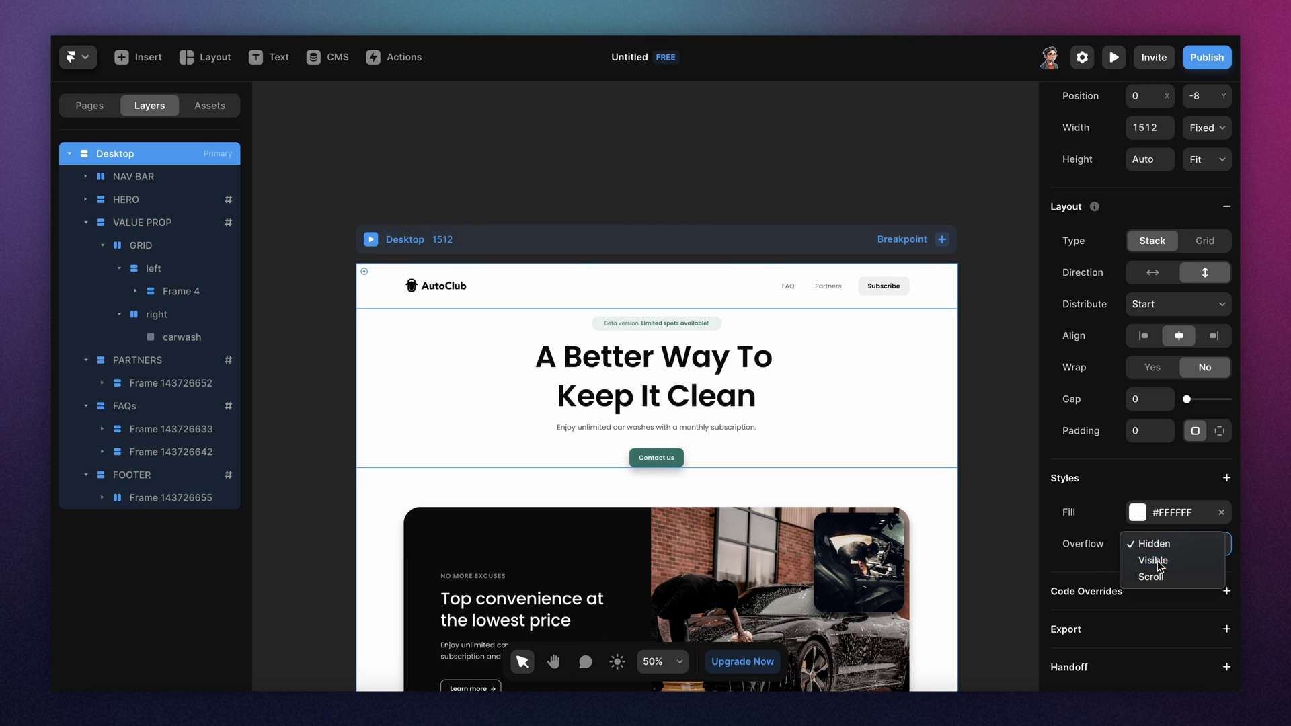
# Preview and scroll the page to check the FAQ slides over the sticky partners section
pyautogui.press('super+p')
pyautogui.scroll(-10, 939, 244)
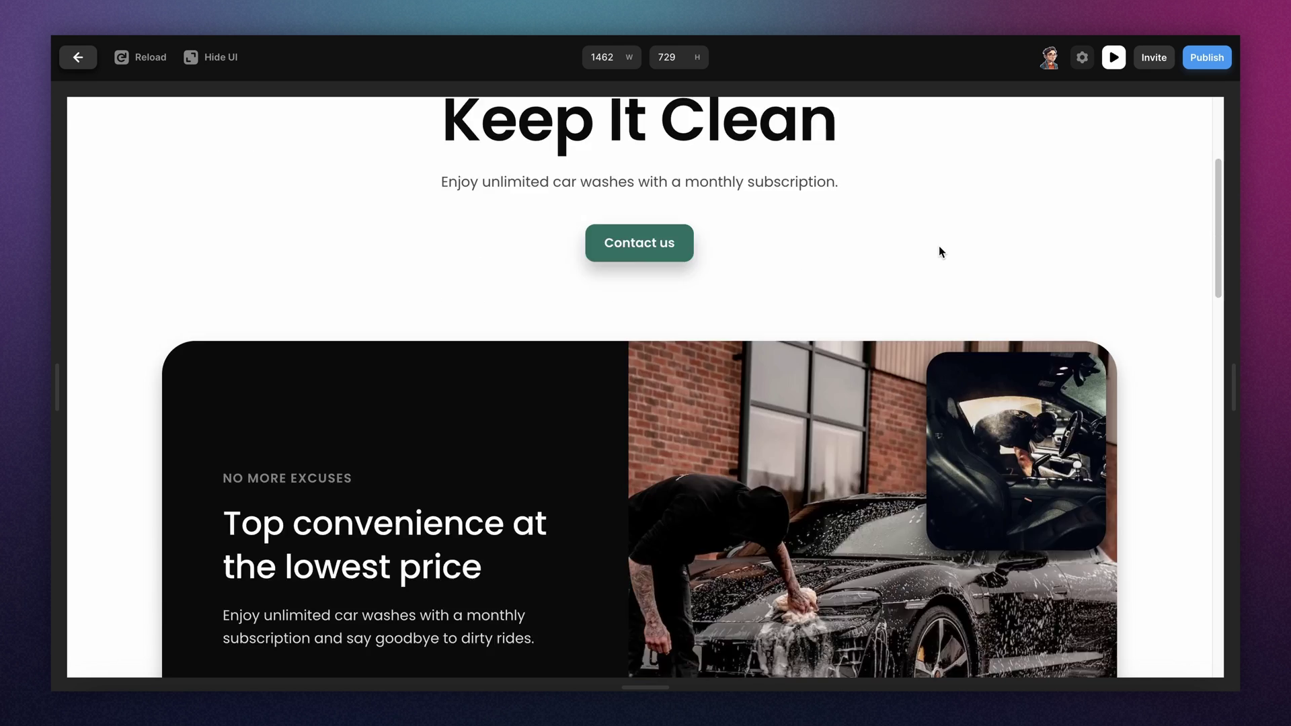
pyautogui.scroll(-6, 936, 265)
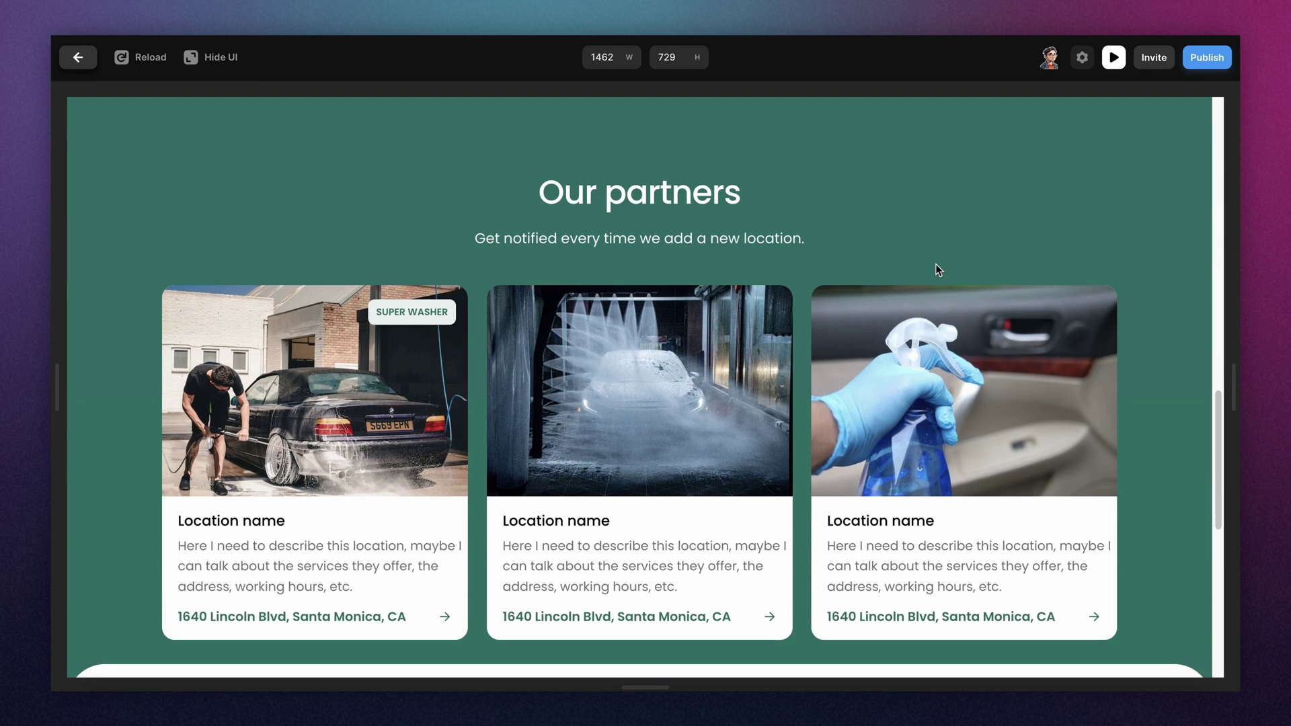
pyautogui.scroll(-3, 936, 266)
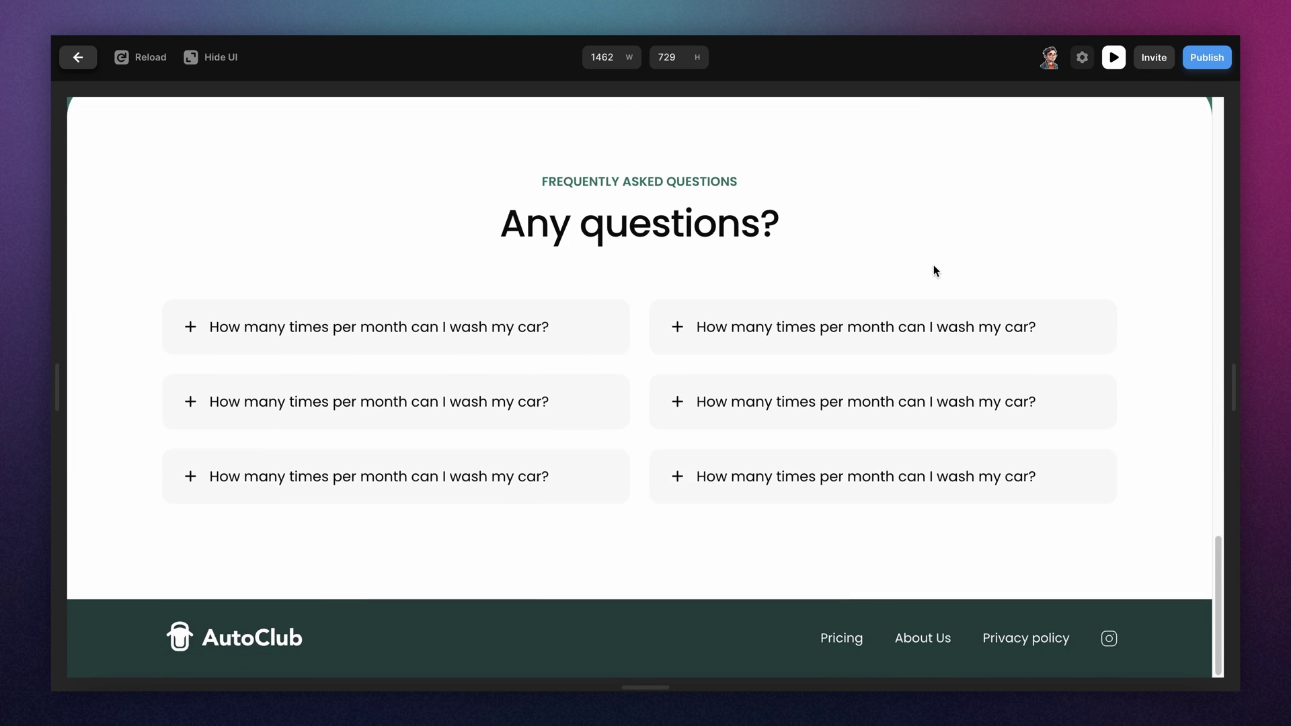
pyautogui.press('Escape')
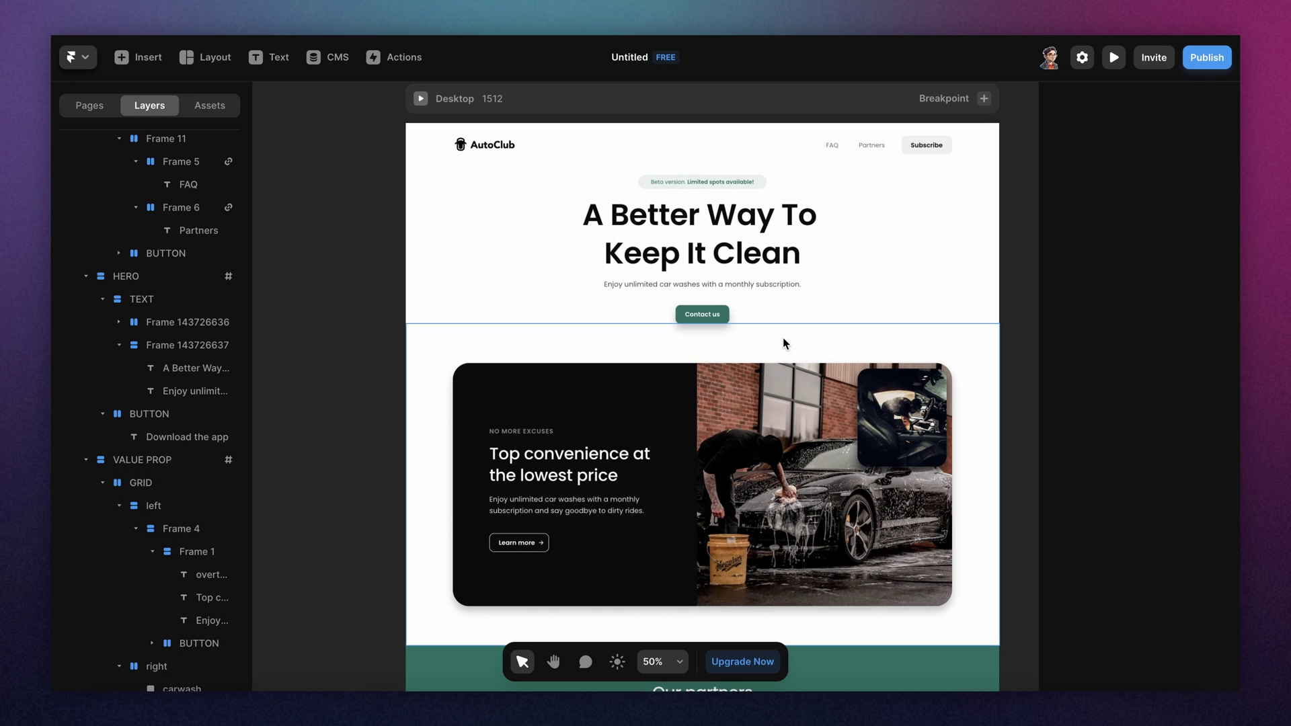
# Select the hero's Contact us button to show its BUTTON layer properties
pyautogui.click(725, 318)
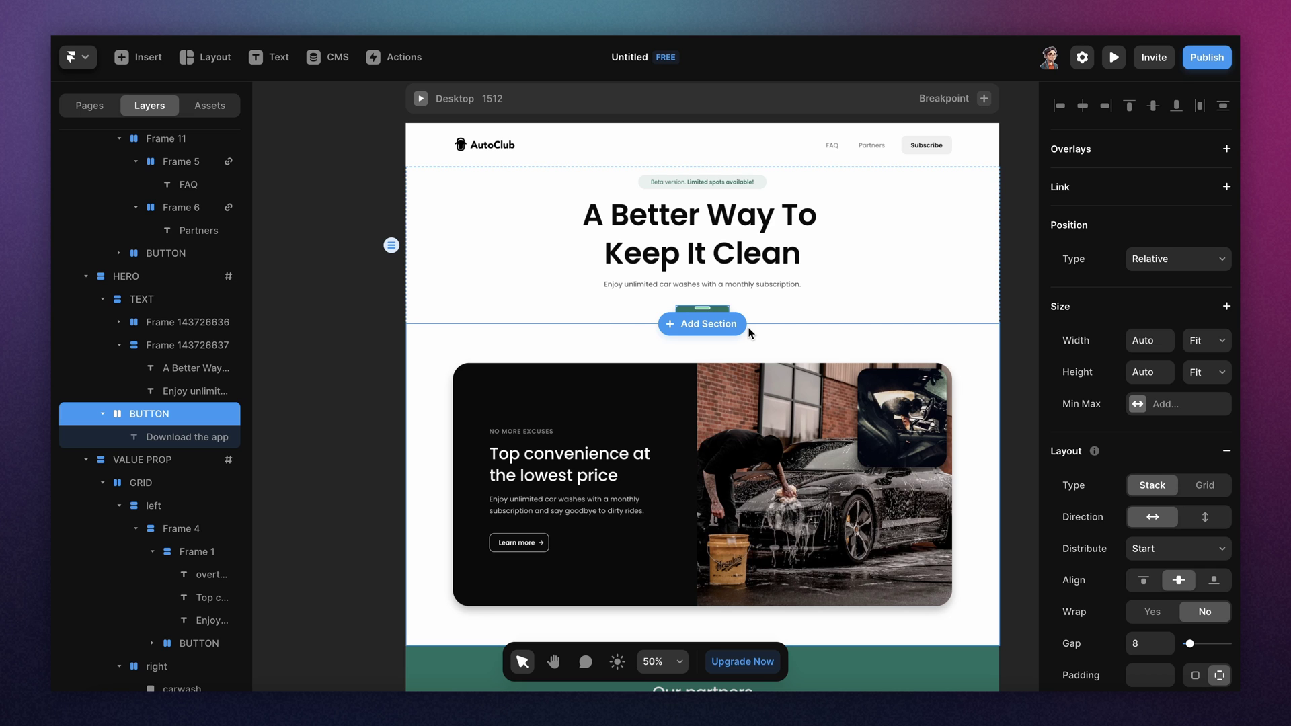
# Convert the Contact us button into a BUTTON component, then open it from Assets
pyautogui.press('alt+super+k')
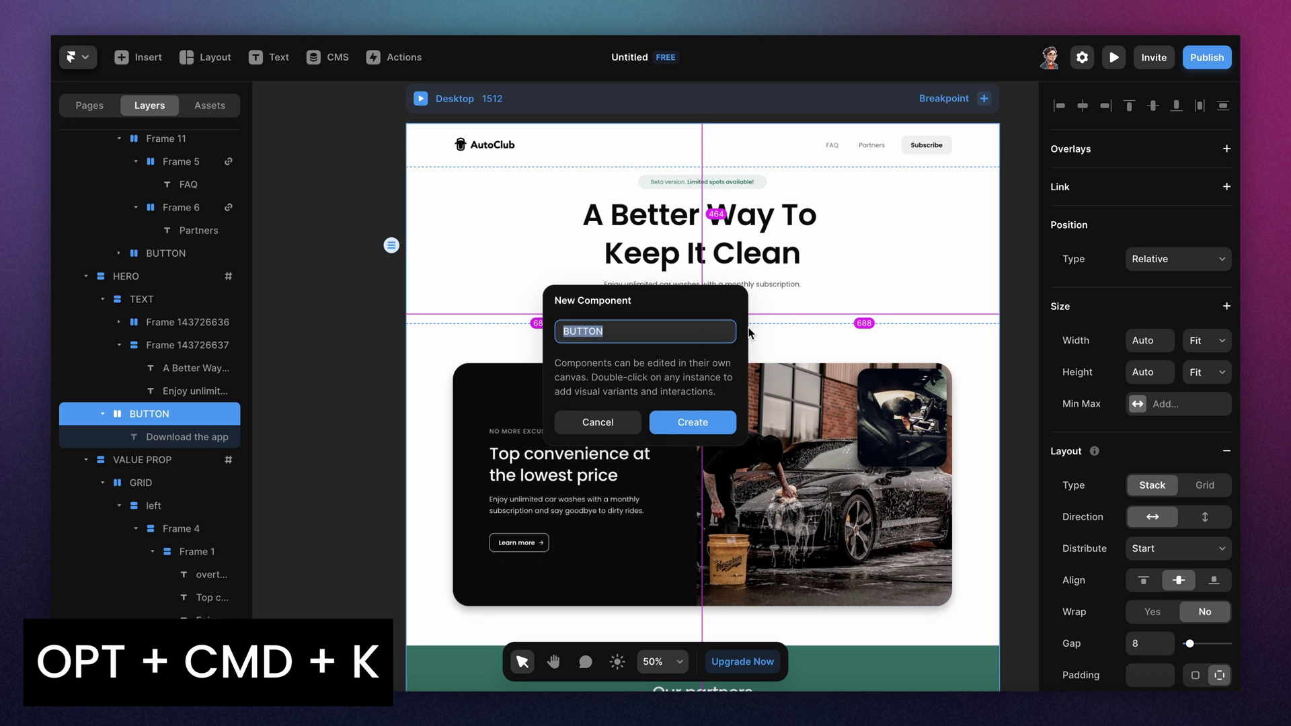
pyautogui.click(691, 422)
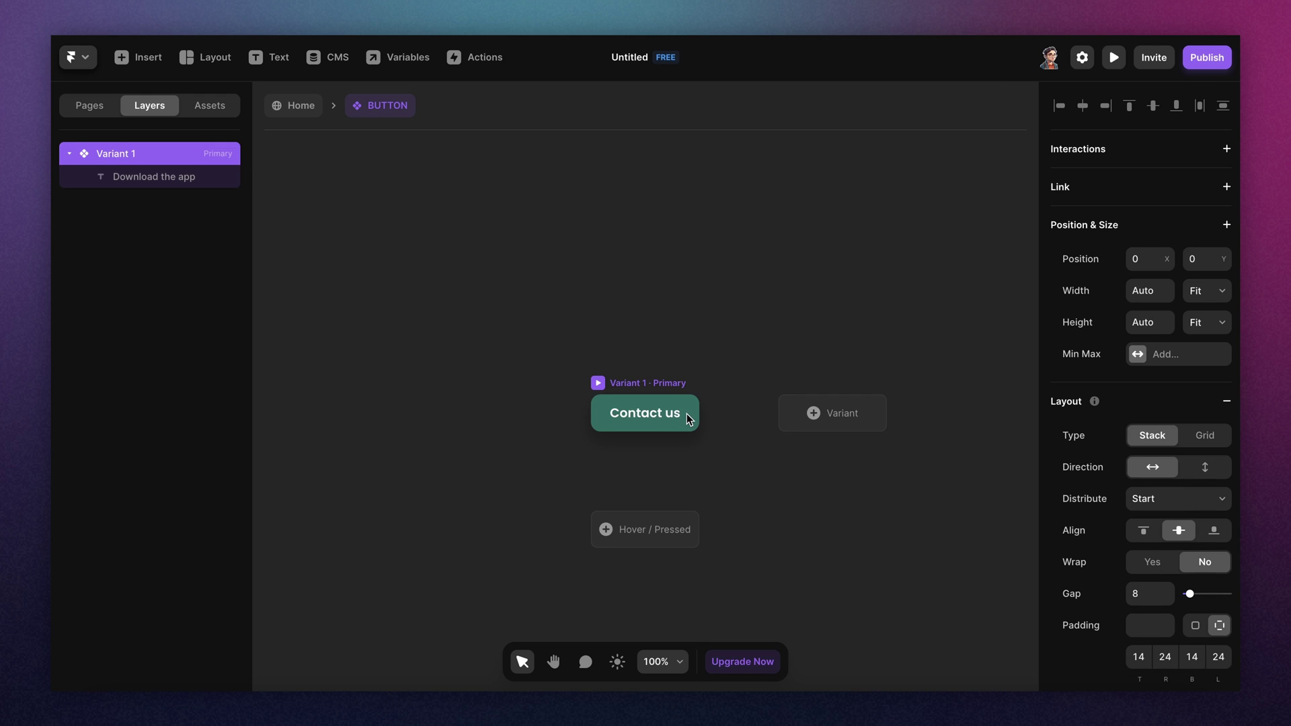
pyautogui.click(303, 108)
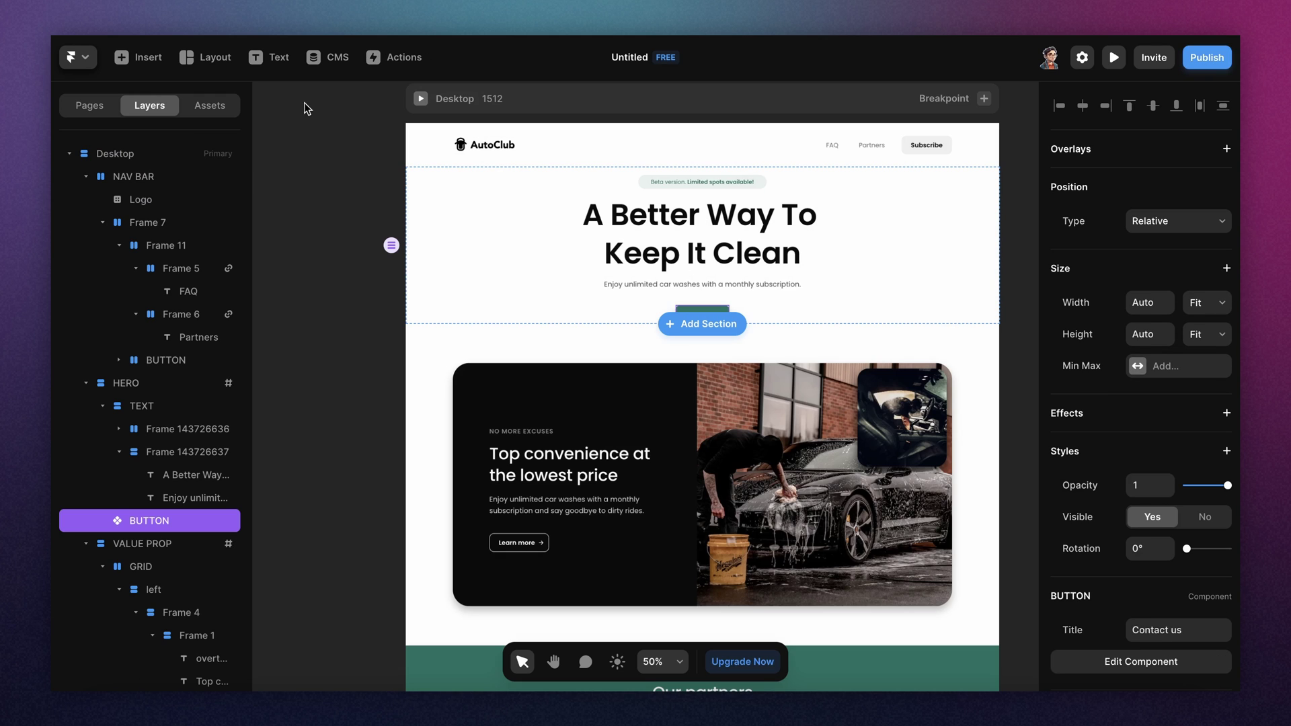
pyautogui.click(213, 107)
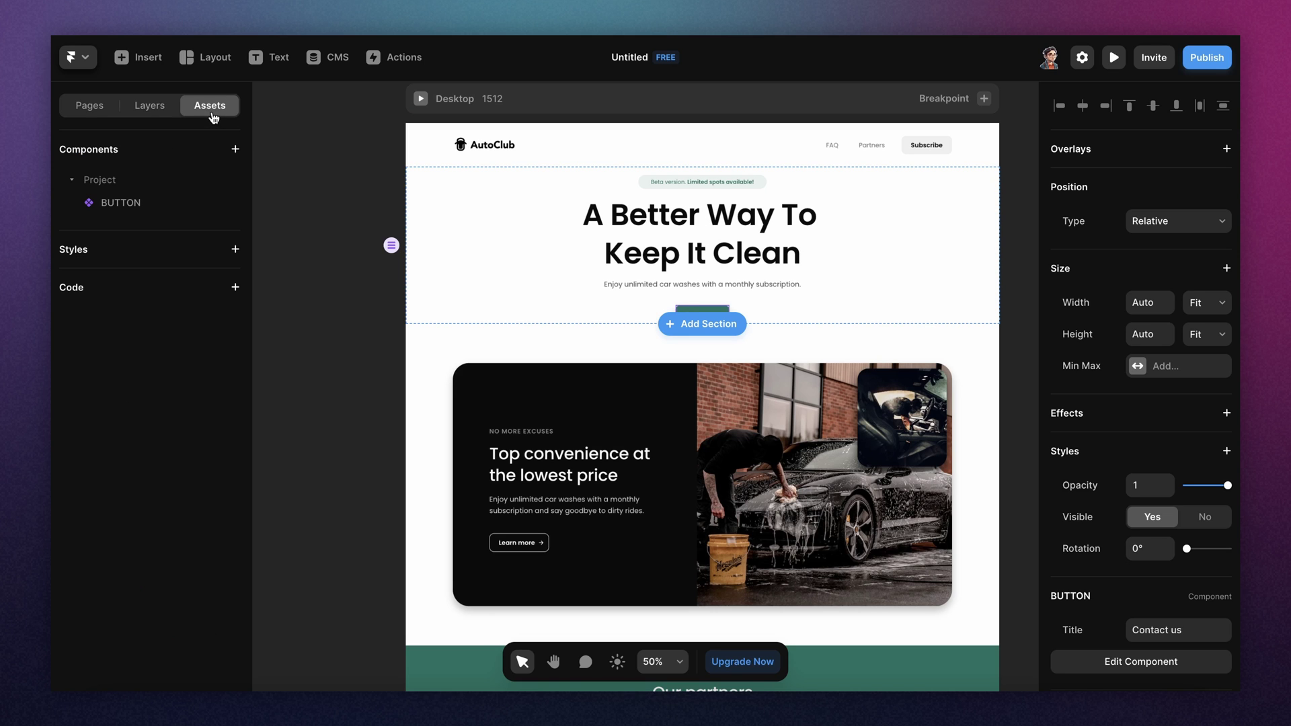
pyautogui.doubleClick(121, 202)
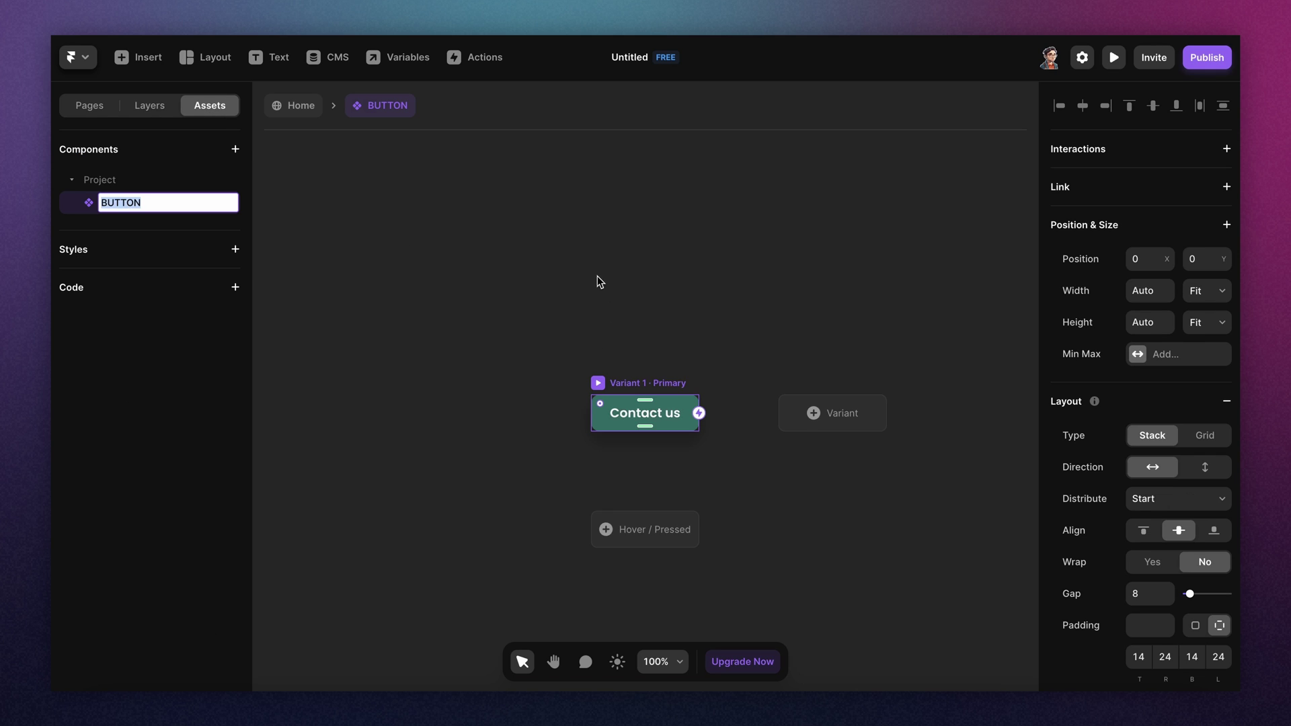
# Add a Hover variant to BUTTON with its fill darkened to #0A524A
pyautogui.click(633, 523)
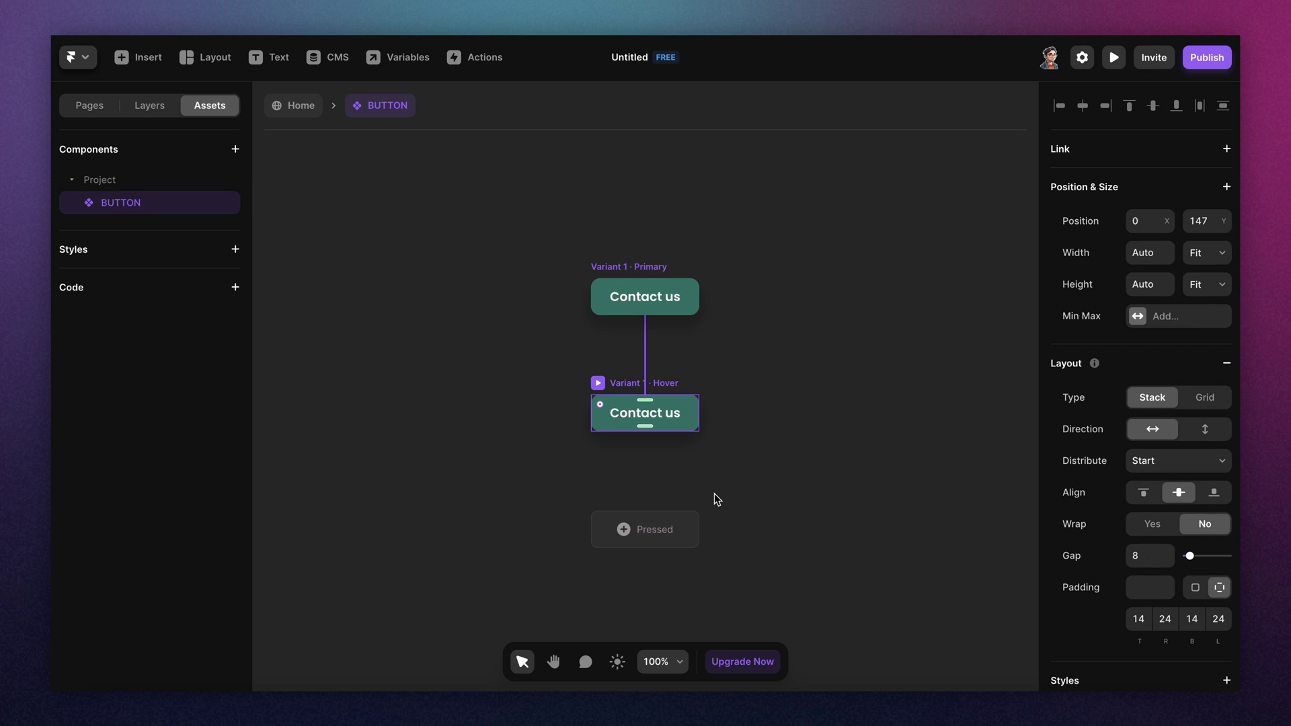
pyautogui.scroll(-3, 1109, 457)
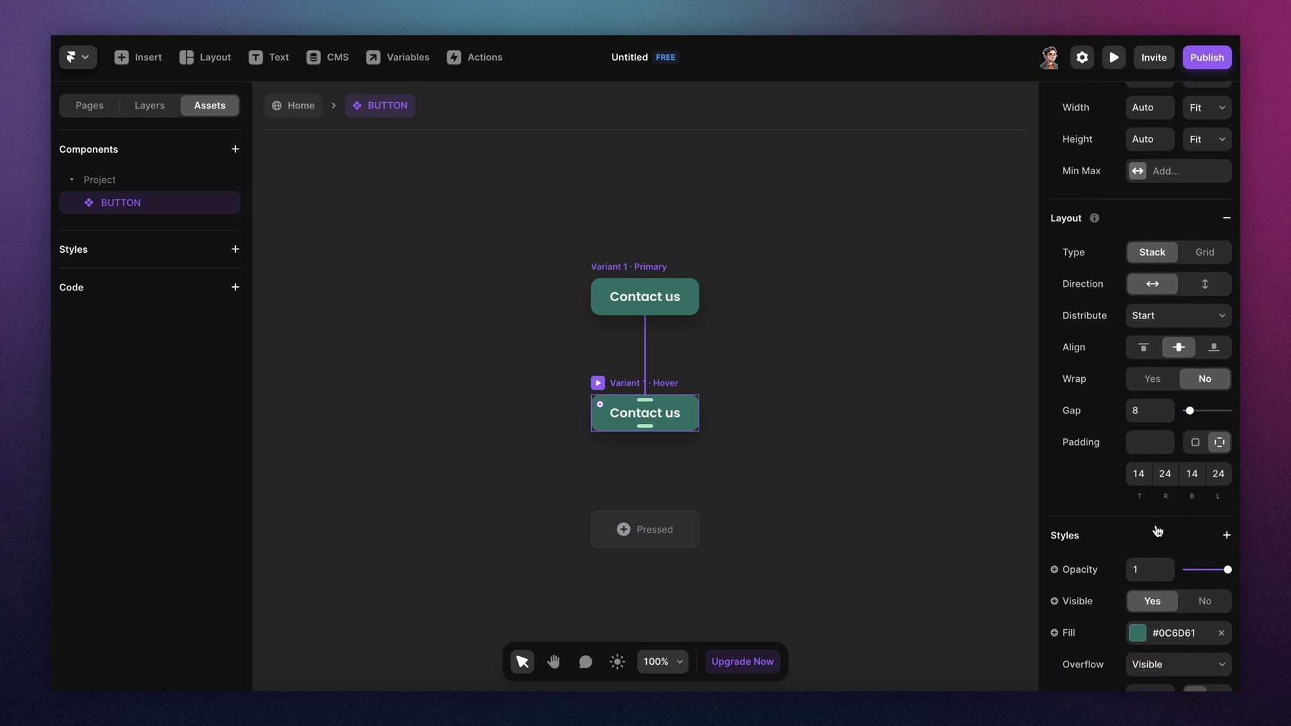
pyautogui.click(1137, 633)
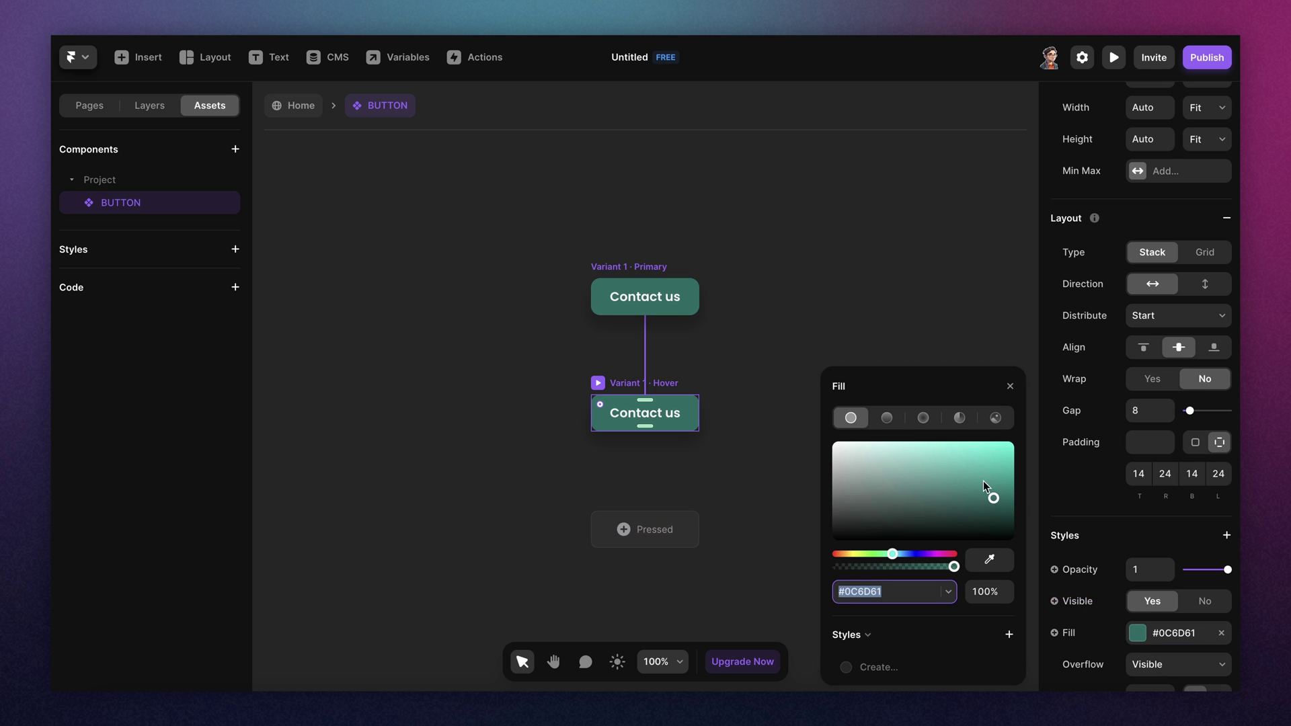
pyautogui.moveTo(993, 506); pyautogui.dragTo(992, 508)
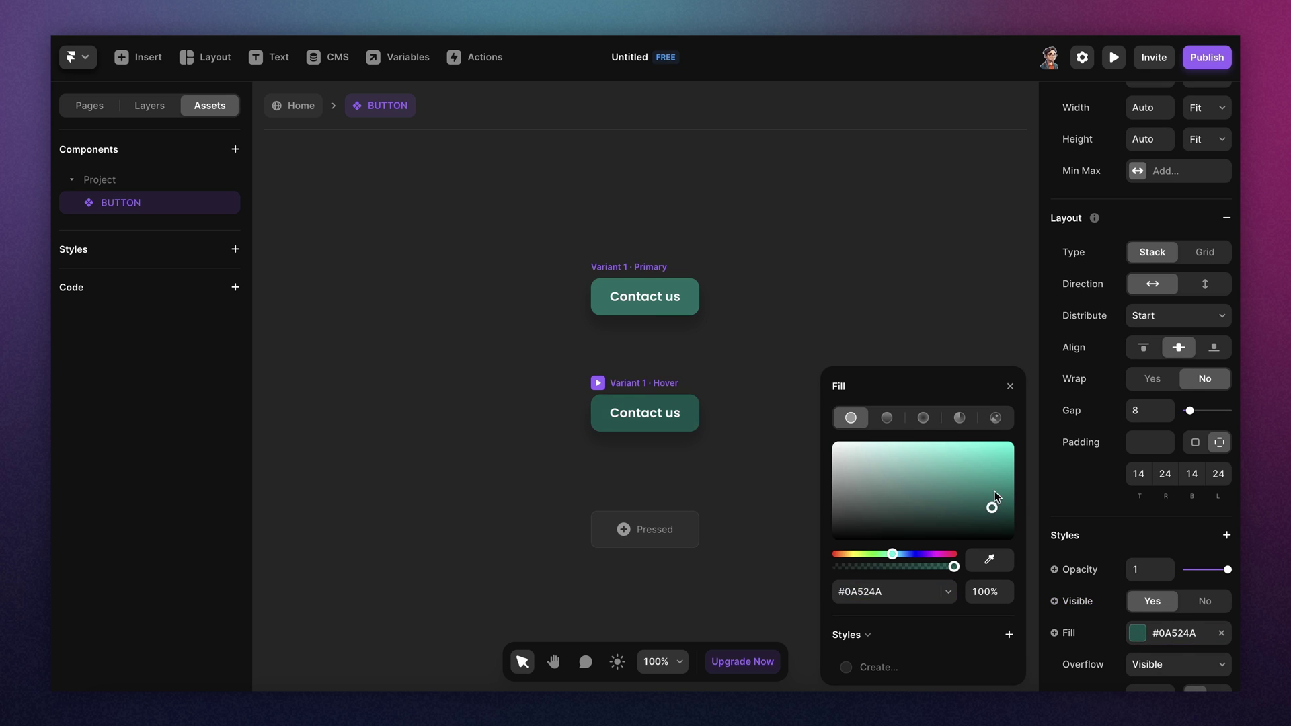
pyautogui.click(1009, 391)
pyautogui.click(642, 265)
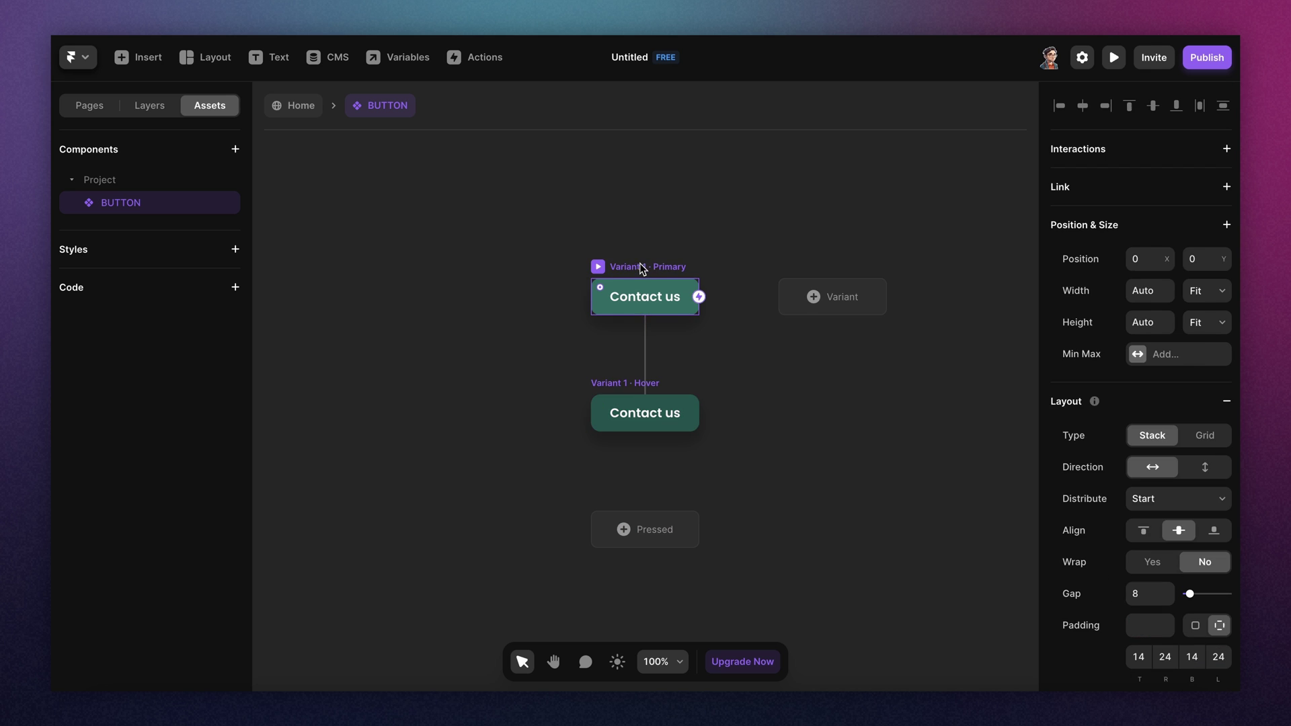
pyautogui.scroll(-3, 1176, 375)
pyautogui.scroll(3, 1176, 375)
pyautogui.scroll(-5, 1178, 381)
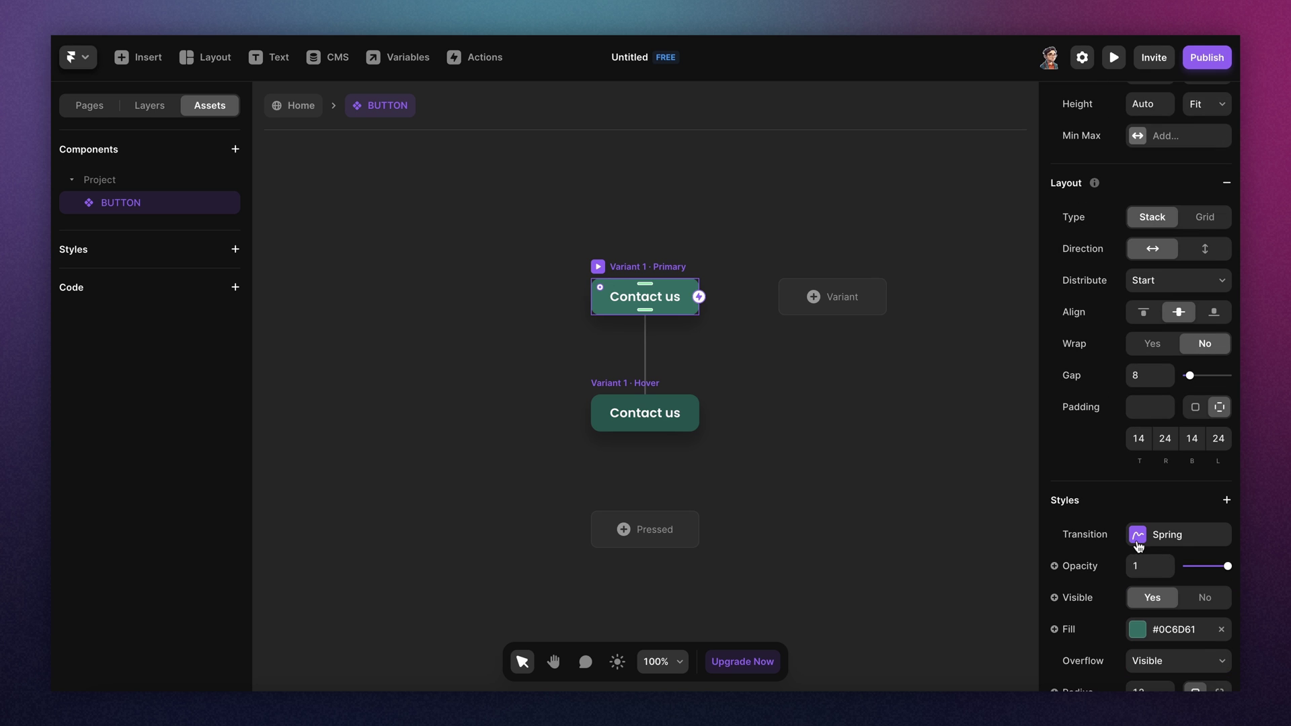
pyautogui.click(1138, 542)
pyautogui.click(921, 399)
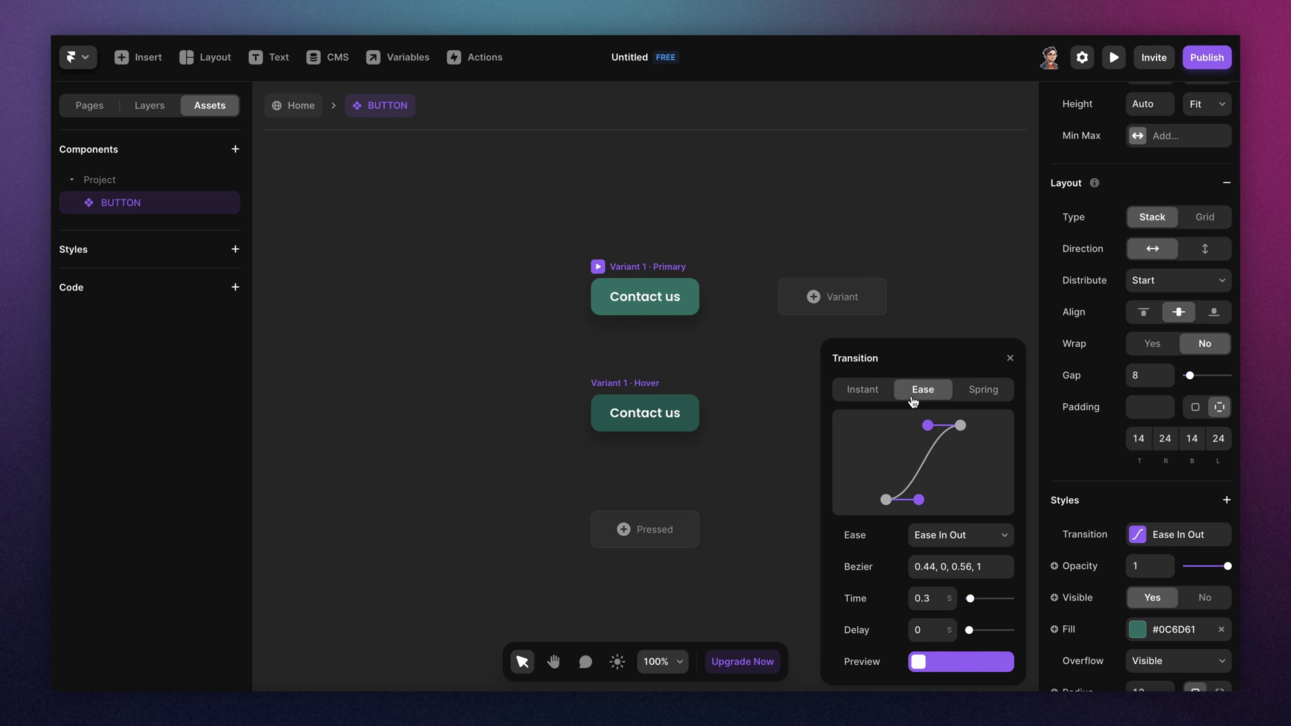
pyautogui.click(980, 399)
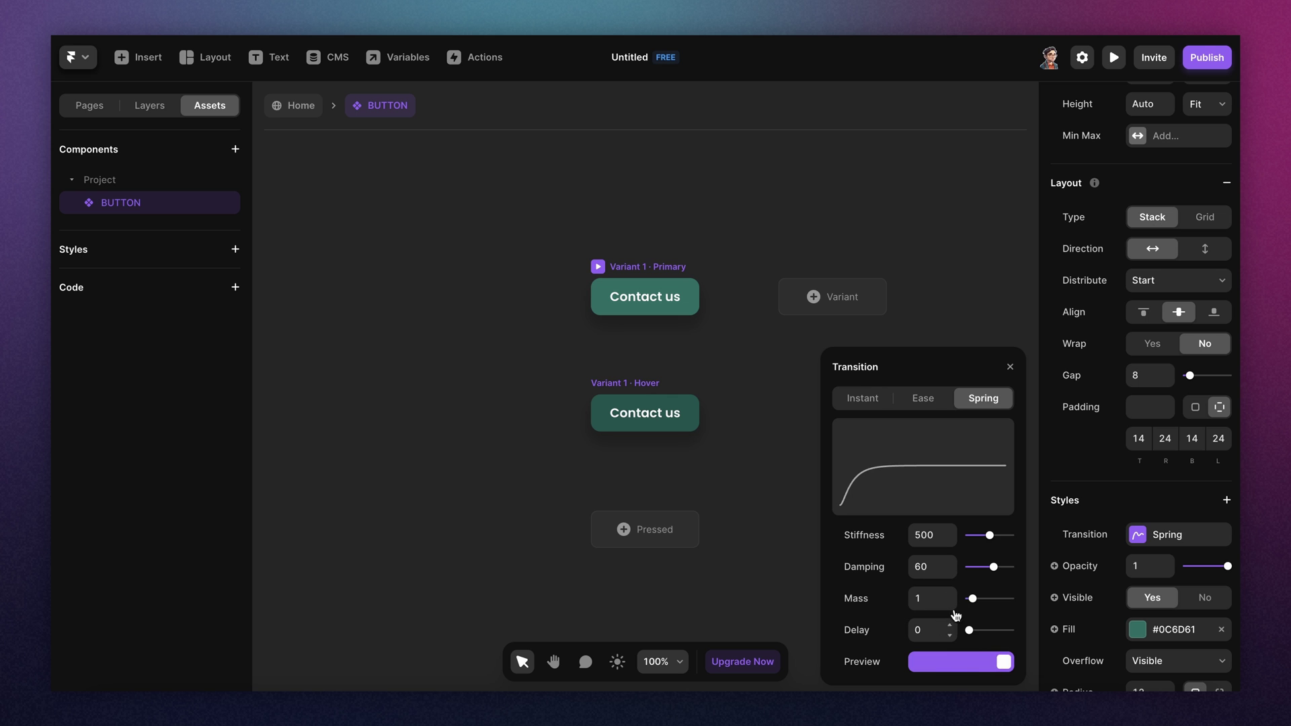
pyautogui.click(1010, 366)
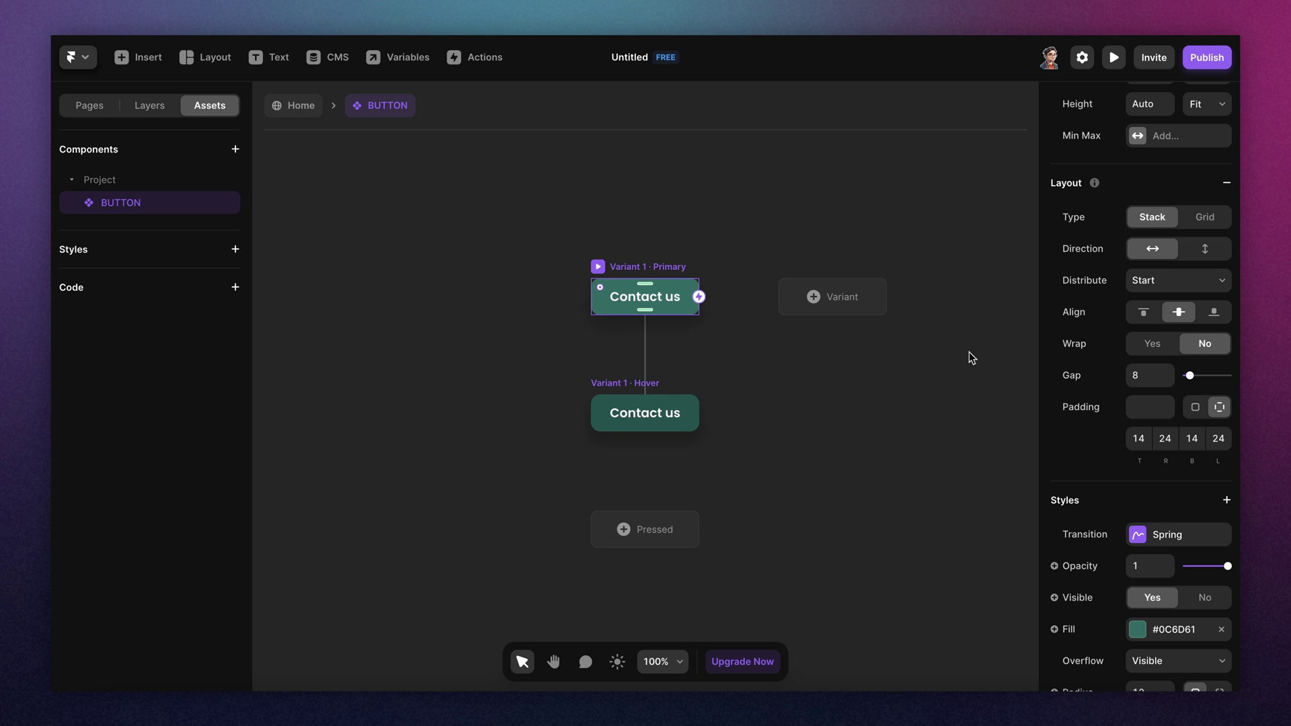
# Return to the Home page and preview the landing page full size
pyautogui.click(302, 113)
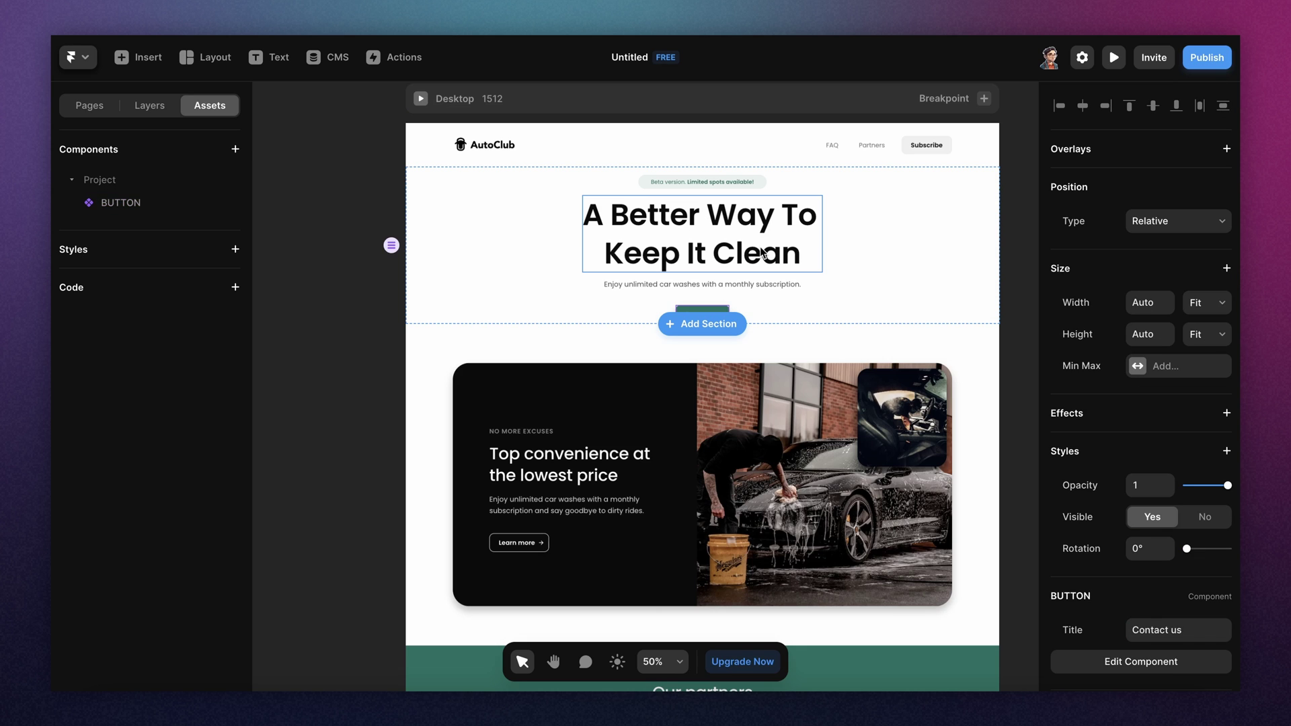
pyautogui.press('super+p')
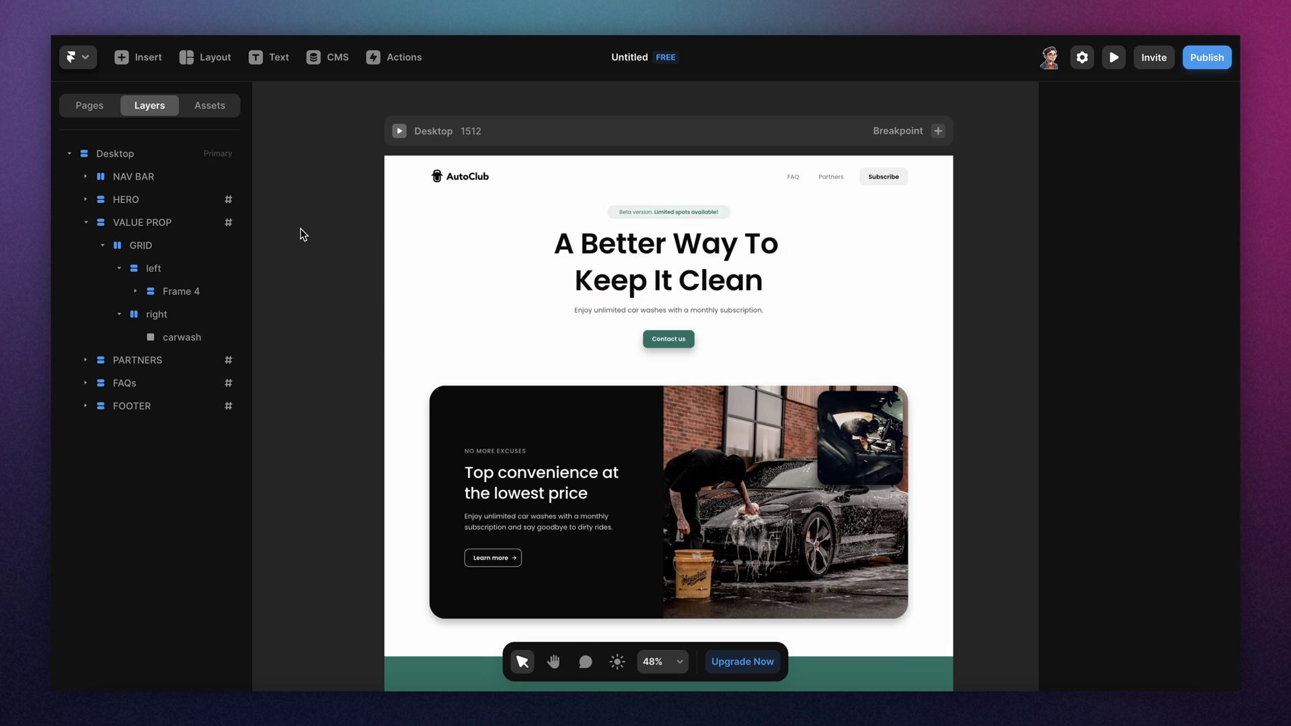
# Add a scroll transform to the GRID layer, triggered when the layer enters view
pyautogui.click(149, 247)
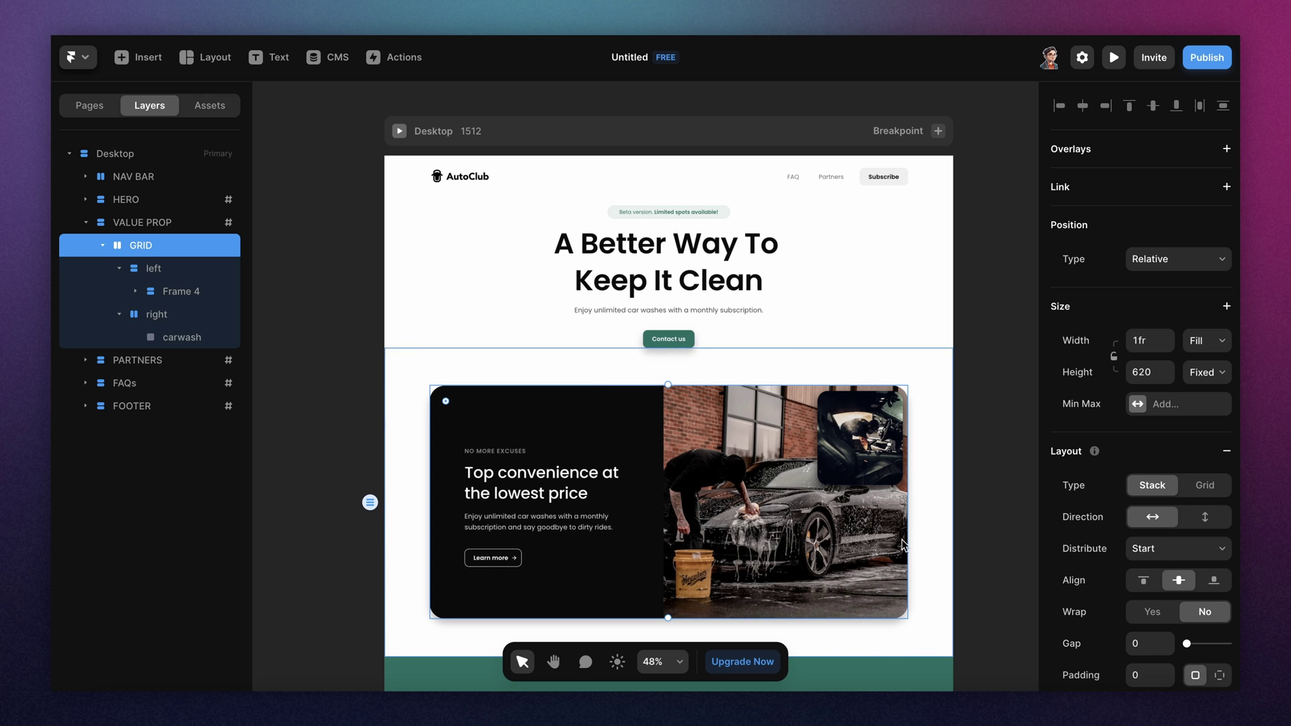
pyautogui.scroll(-3, 1137, 469)
pyautogui.scroll(-5, 1137, 468)
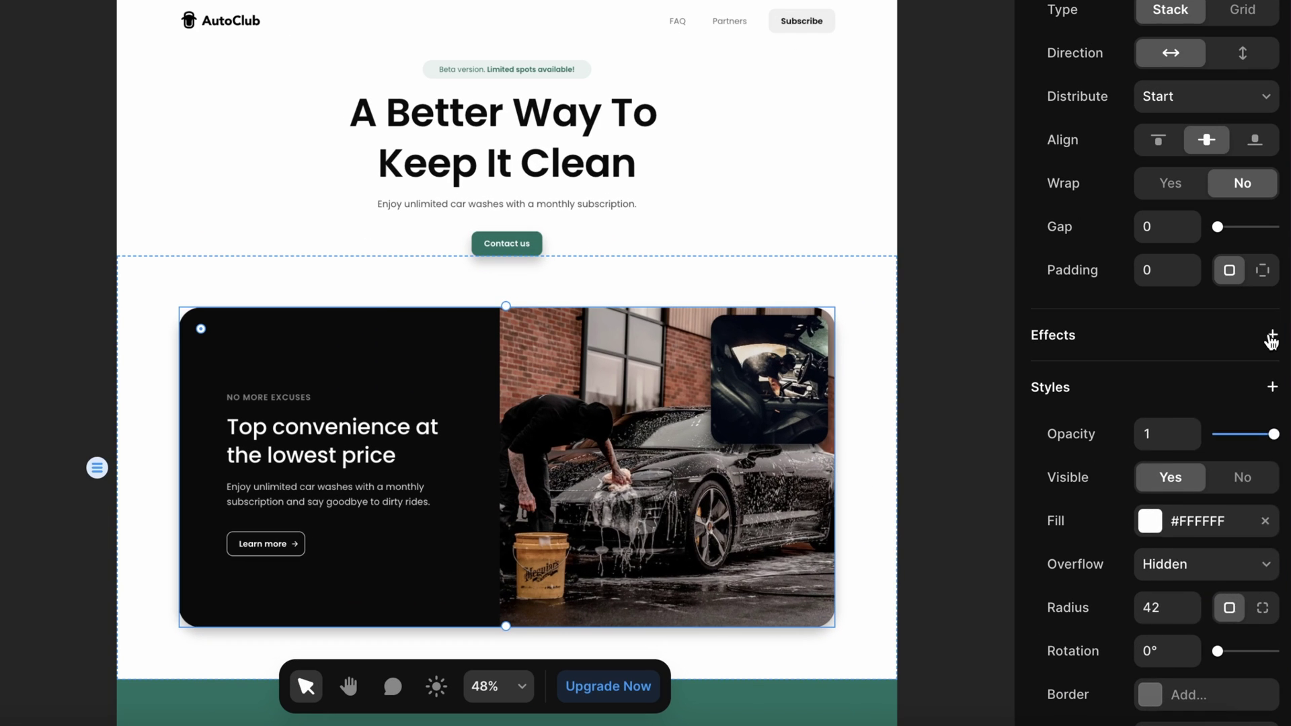
pyautogui.click(1271, 338)
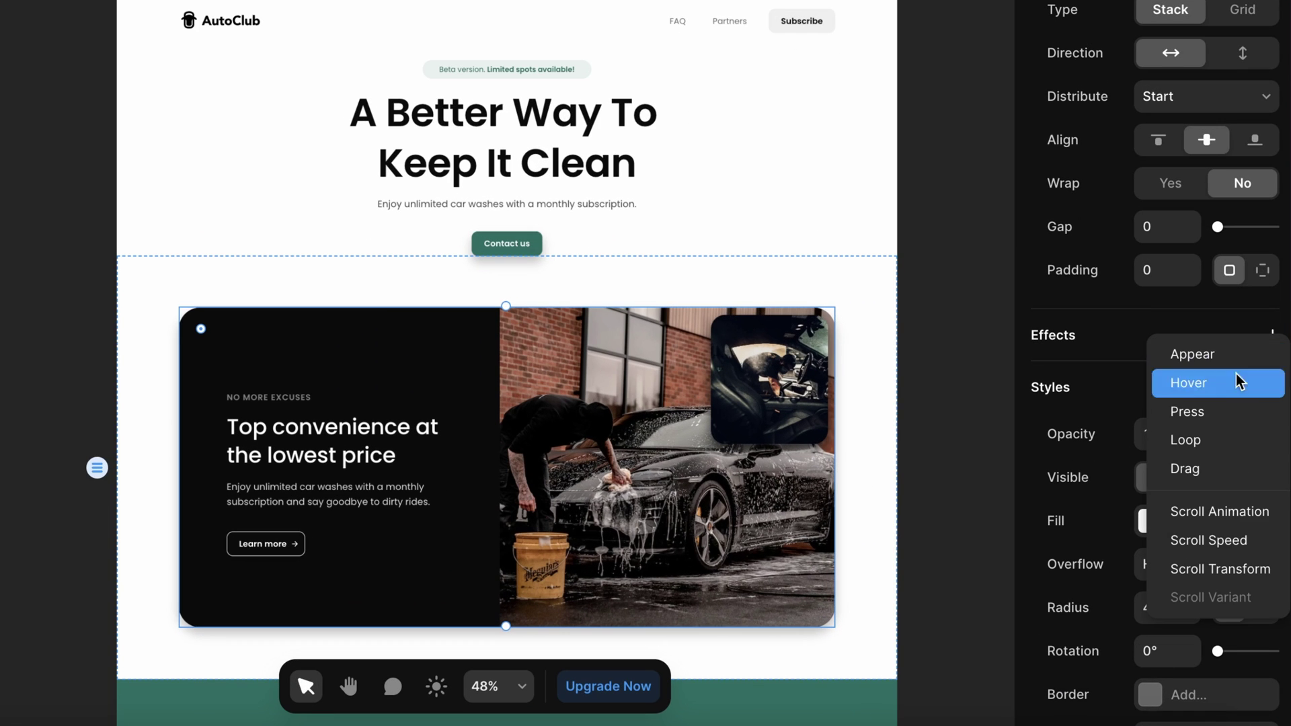
pyautogui.click(1214, 570)
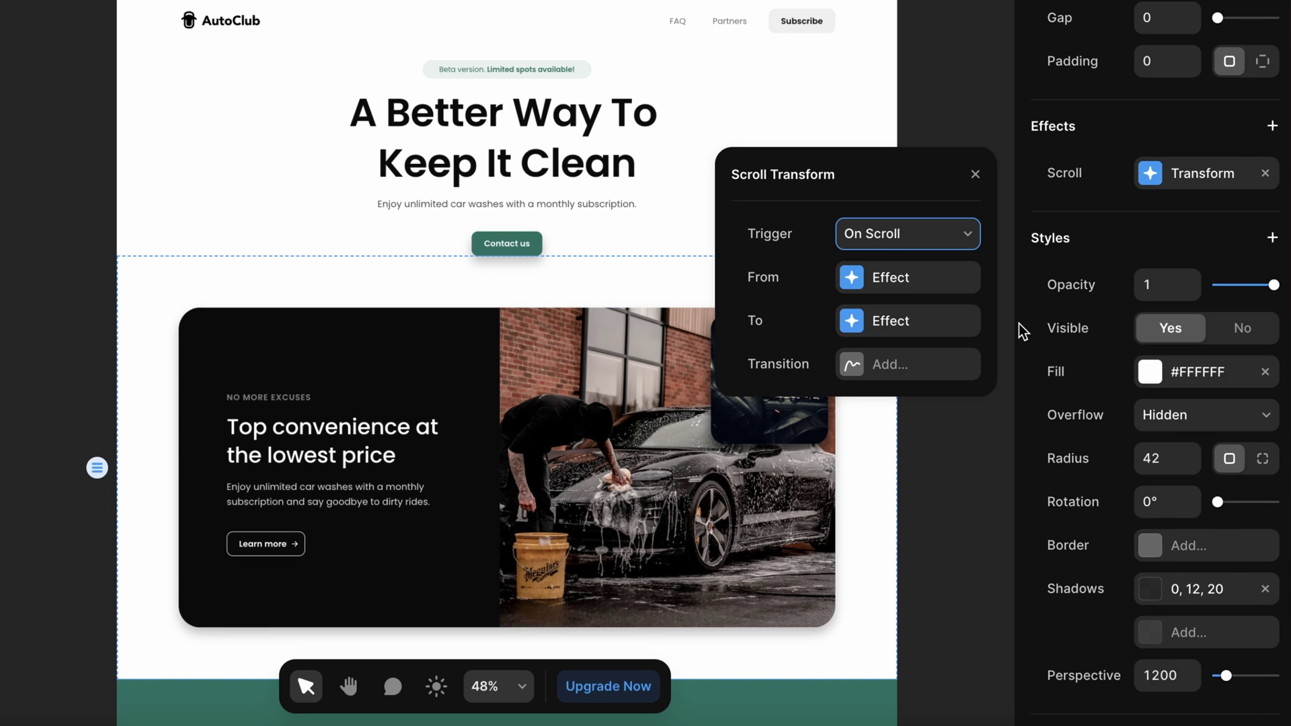
pyautogui.click(888, 239)
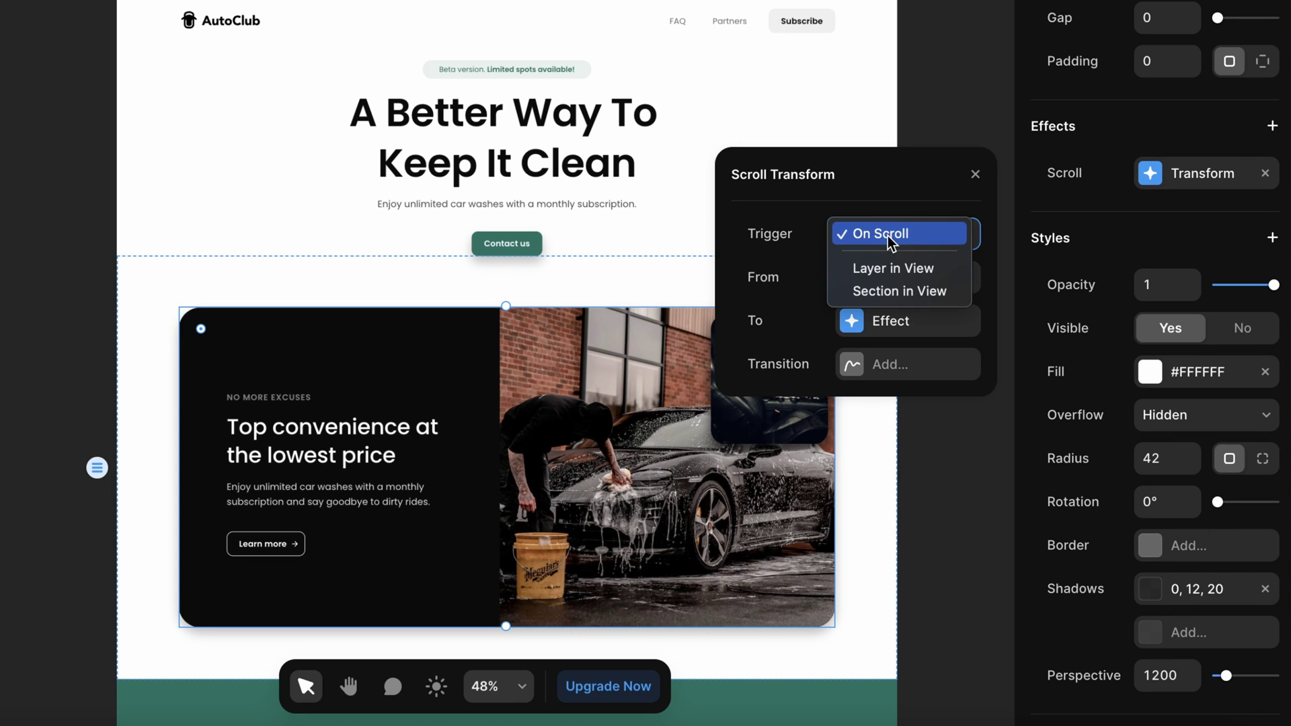
pyautogui.click(874, 267)
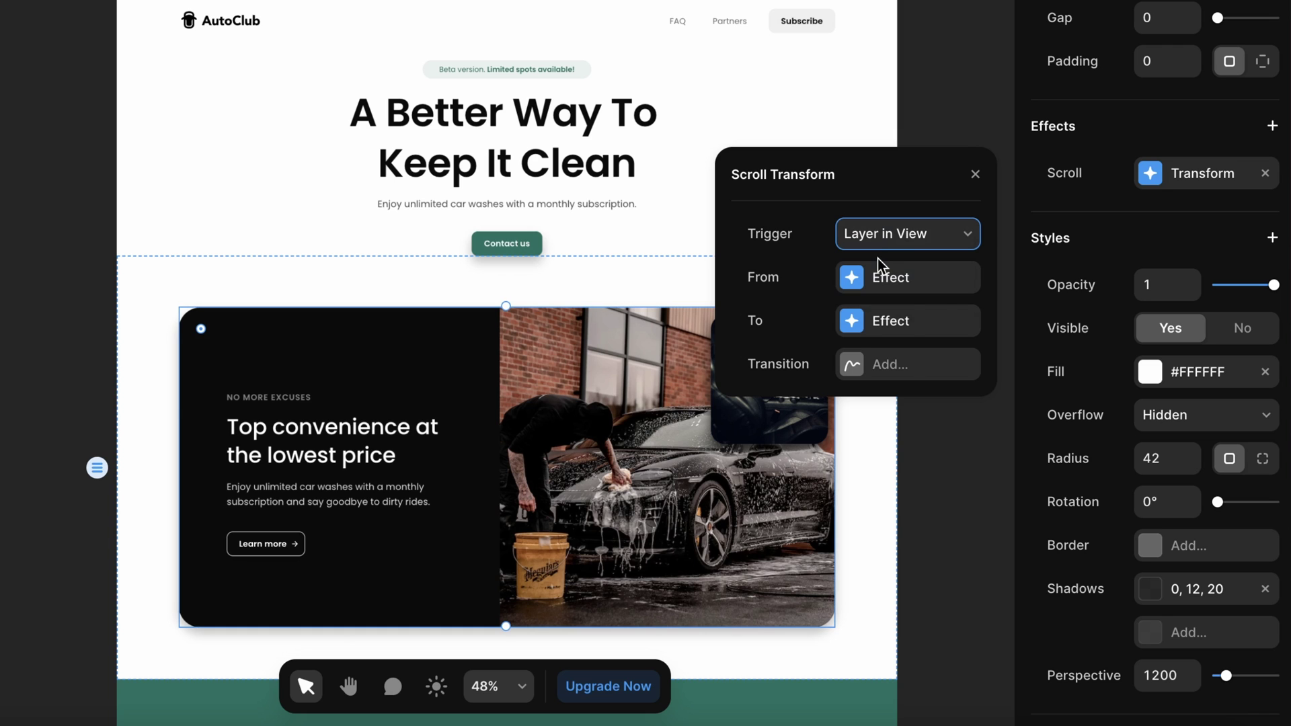
# Set the transform's starting scale to 0.6 and 3D X rotation to 10°
pyautogui.click(883, 270)
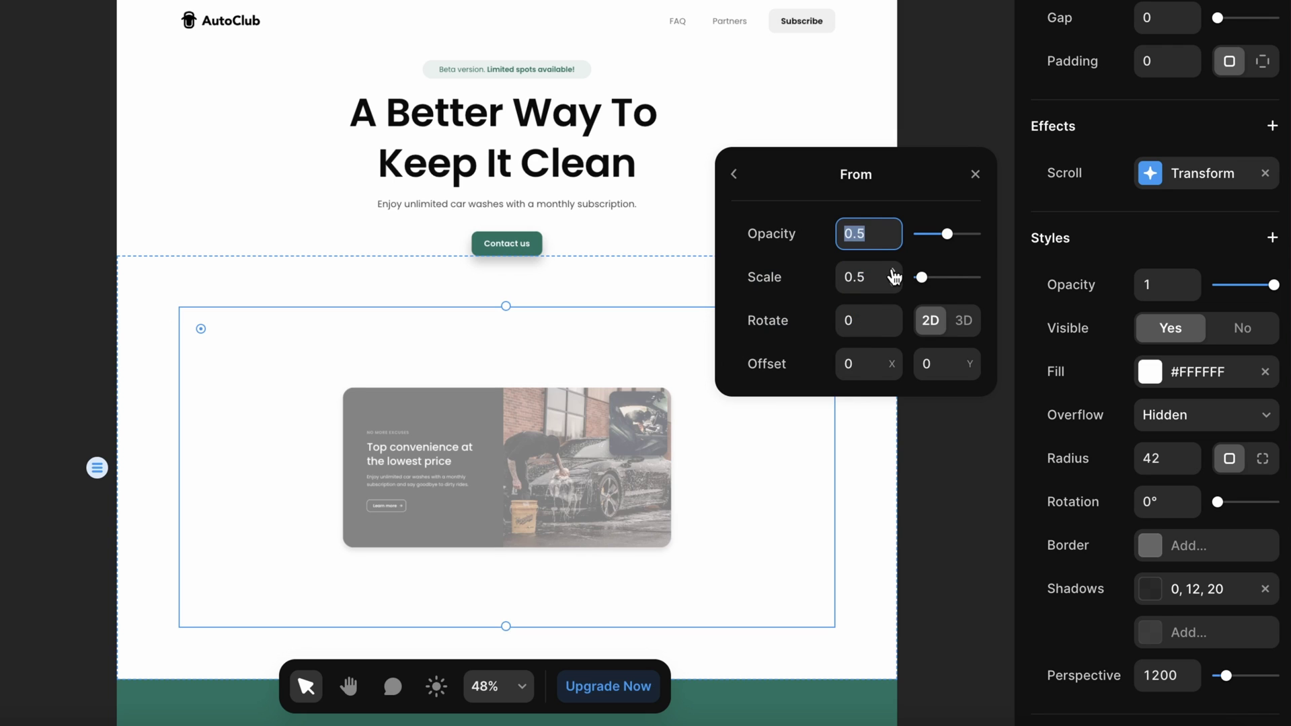
pyautogui.click(893, 272)
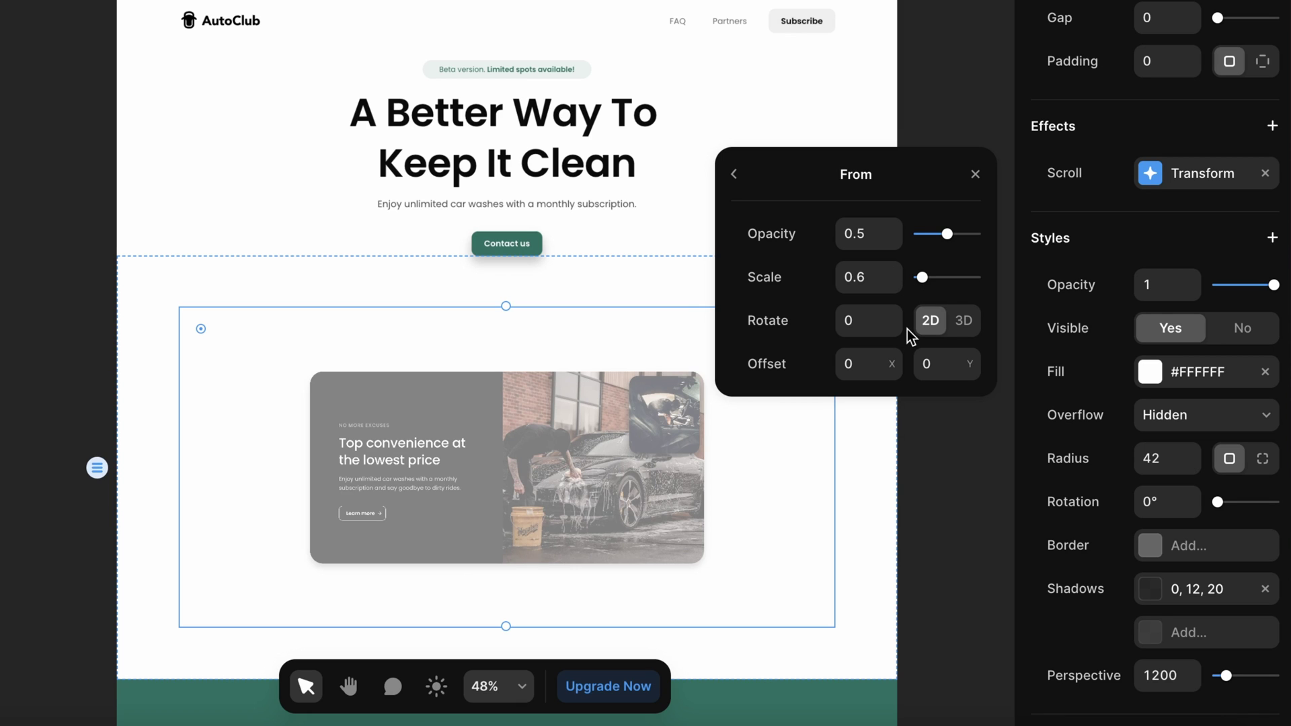
pyautogui.click(972, 322)
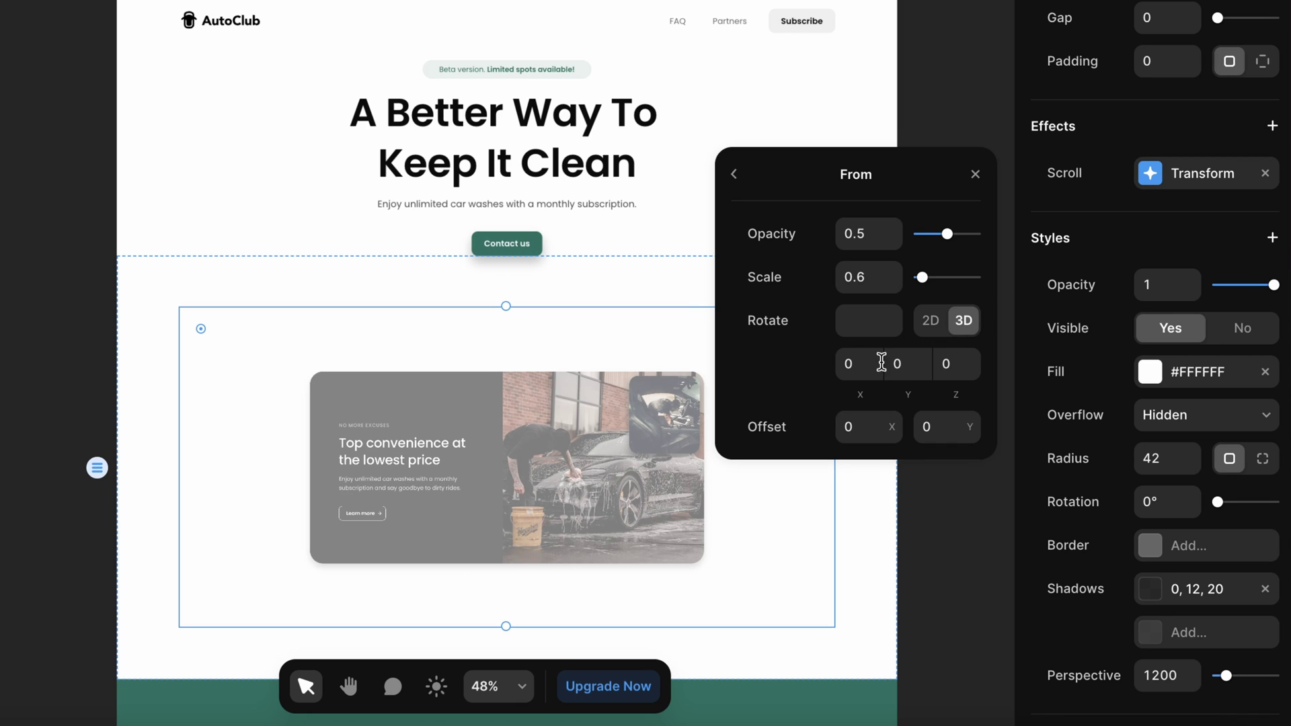
pyautogui.click(864, 372)
pyautogui.write('10')
pyautogui.press('Return')
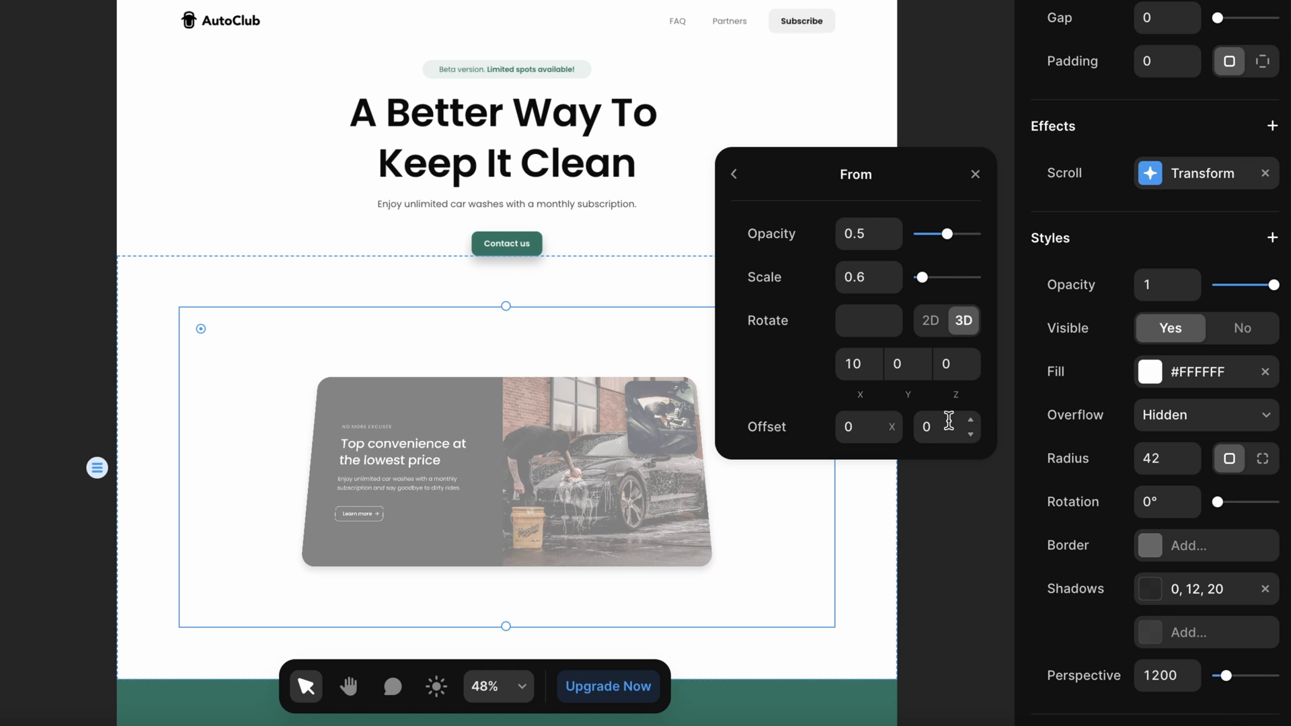
# Make the card start at Y offset -140 and opacity 0
pyautogui.click(950, 425)
pyautogui.keyDown('shift'); pyautogui.click(971, 420); pyautogui.keyUp('shift')
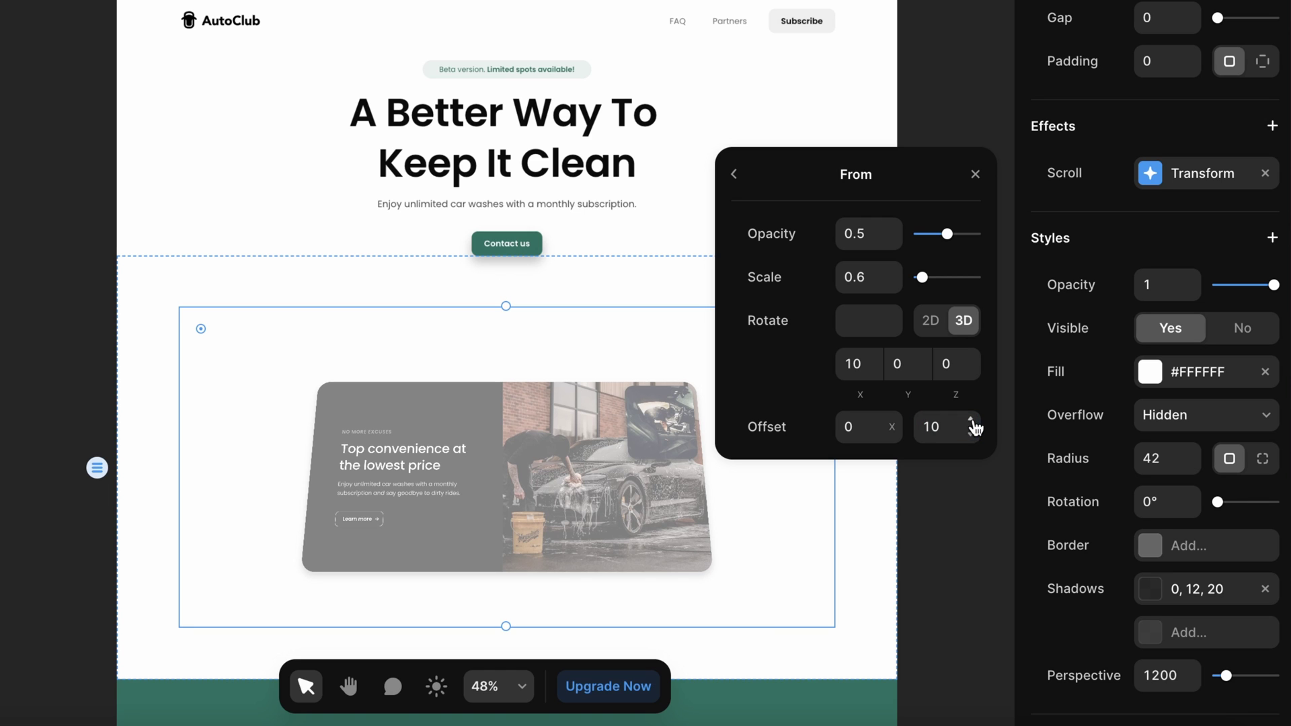
pyautogui.keyDown('shift'); pyautogui.click(970, 420); pyautogui.keyUp('shift')
pyautogui.keyDown('shift'); pyautogui.click(971, 434); pyautogui.keyUp('shift')
pyautogui.keyDown('shift'); pyautogui.click(971, 434); pyautogui.keyUp('shift')
pyautogui.keyDown('shift'); pyautogui.click(971, 434); pyautogui.keyUp('shift')
pyautogui.keyDown('shift'); pyautogui.click(971, 434); pyautogui.keyUp('shift')
pyautogui.keyDown('shift'); pyautogui.click(970, 434); pyautogui.keyUp('shift')
pyautogui.keyDown('shift'); pyautogui.click(971, 434); pyautogui.keyUp('shift')
pyautogui.keyDown('shift'); pyautogui.click(971, 434); pyautogui.keyUp('shift')
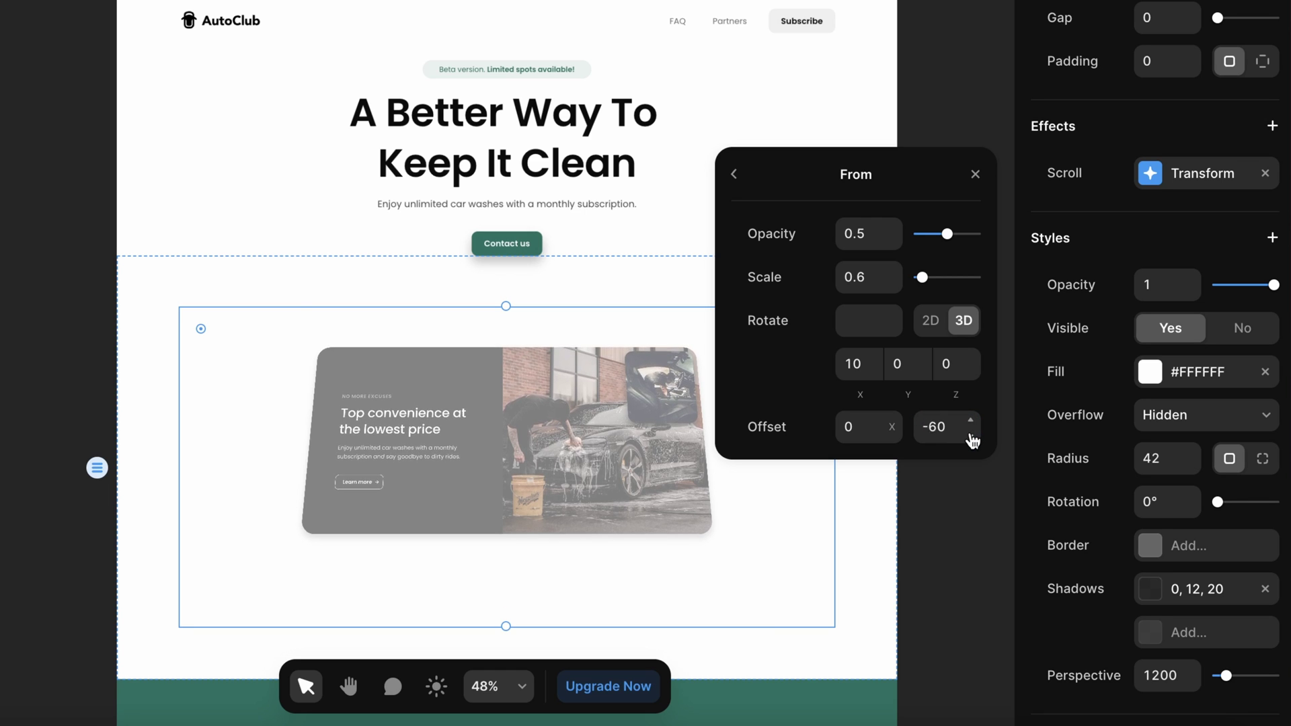
pyautogui.keyDown('shift'); pyautogui.click(971, 434); pyautogui.keyUp('shift')
pyautogui.keyDown('shift'); pyautogui.click(970, 434); pyautogui.keyUp('shift')
pyautogui.keyDown('shift'); pyautogui.click(971, 434); pyautogui.keyUp('shift')
pyautogui.keyDown('shift'); pyautogui.click(971, 434); pyautogui.keyUp('shift')
pyautogui.keyDown('shift'); pyautogui.click(971, 434); pyautogui.keyUp('shift')
pyautogui.keyDown('shift'); pyautogui.click(972, 436); pyautogui.keyUp('shift')
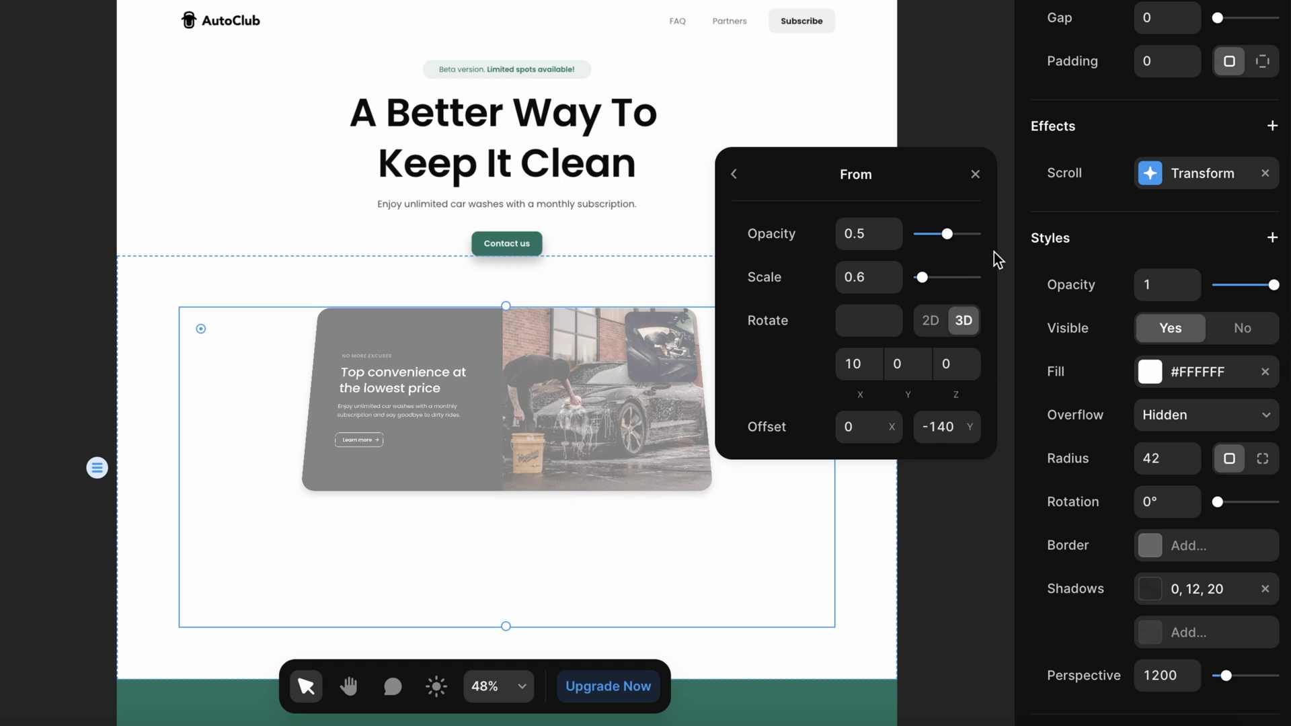
pyautogui.moveTo(948, 235); pyautogui.dragTo(893, 246)
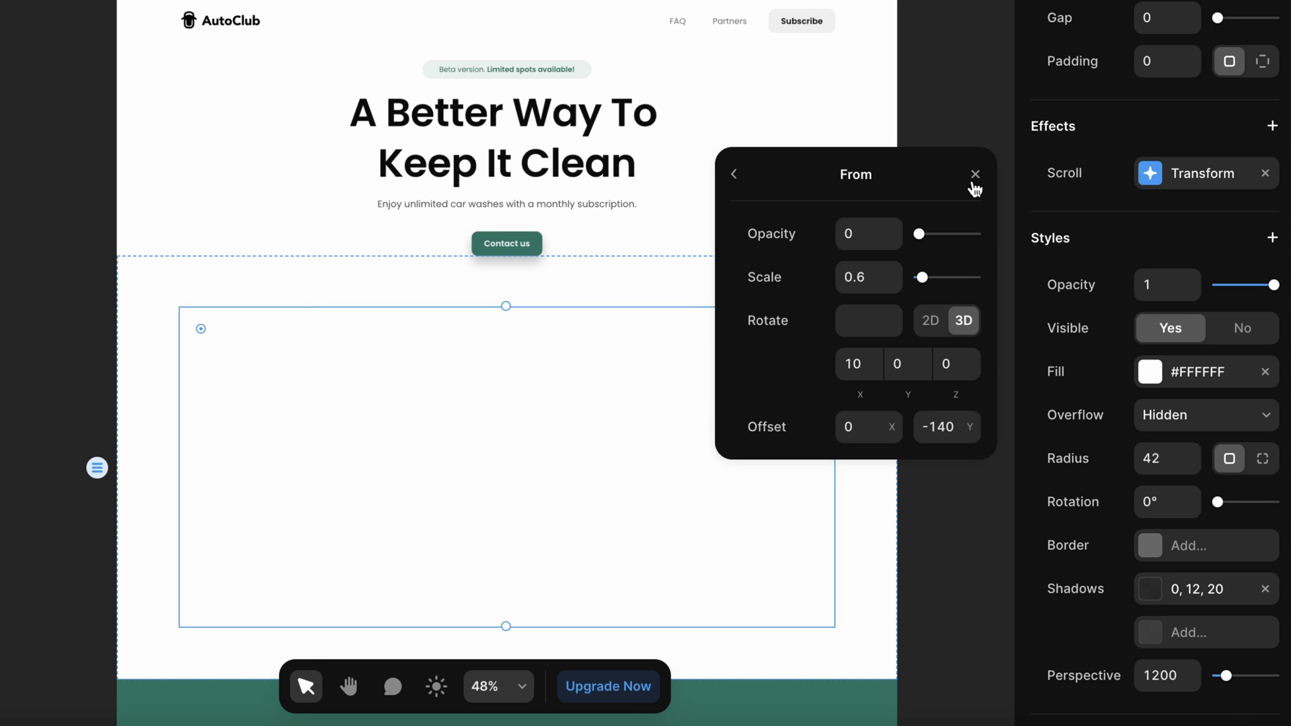
pyautogui.click(975, 174)
# Give the grid's scroll transform a Spring transition
pyautogui.click(1134, 433)
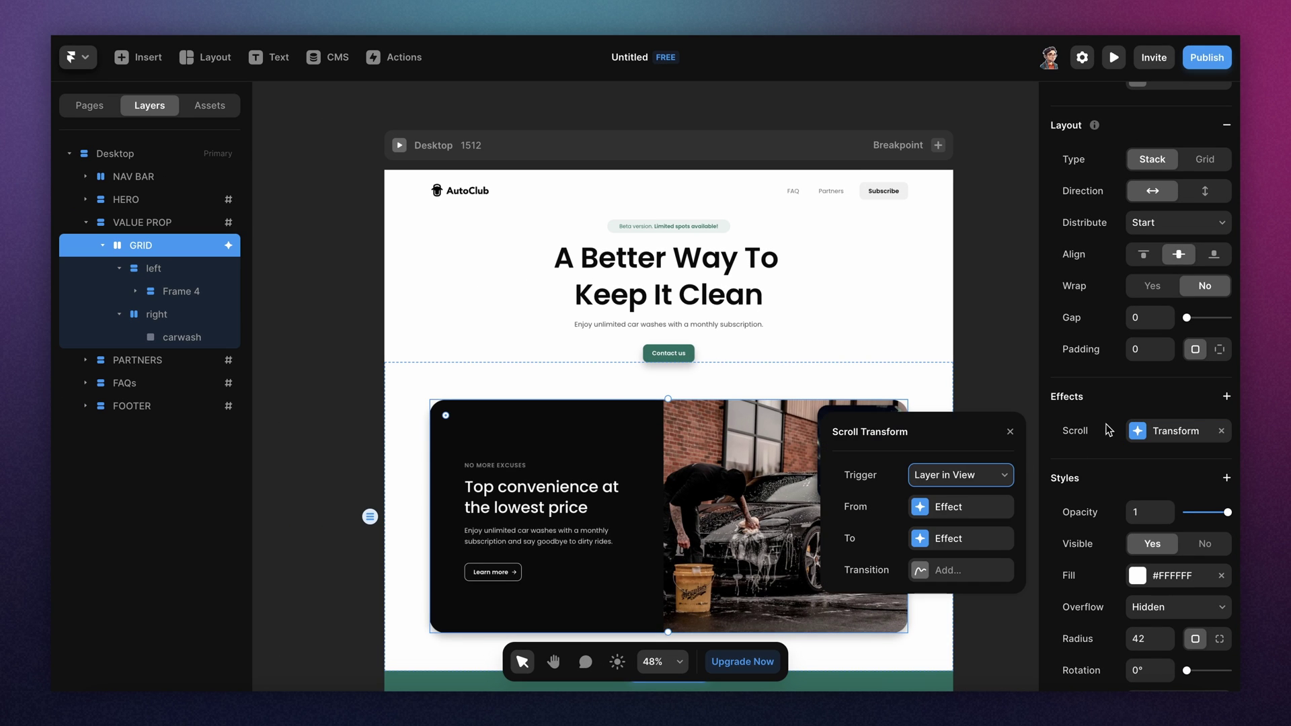
pyautogui.click(929, 569)
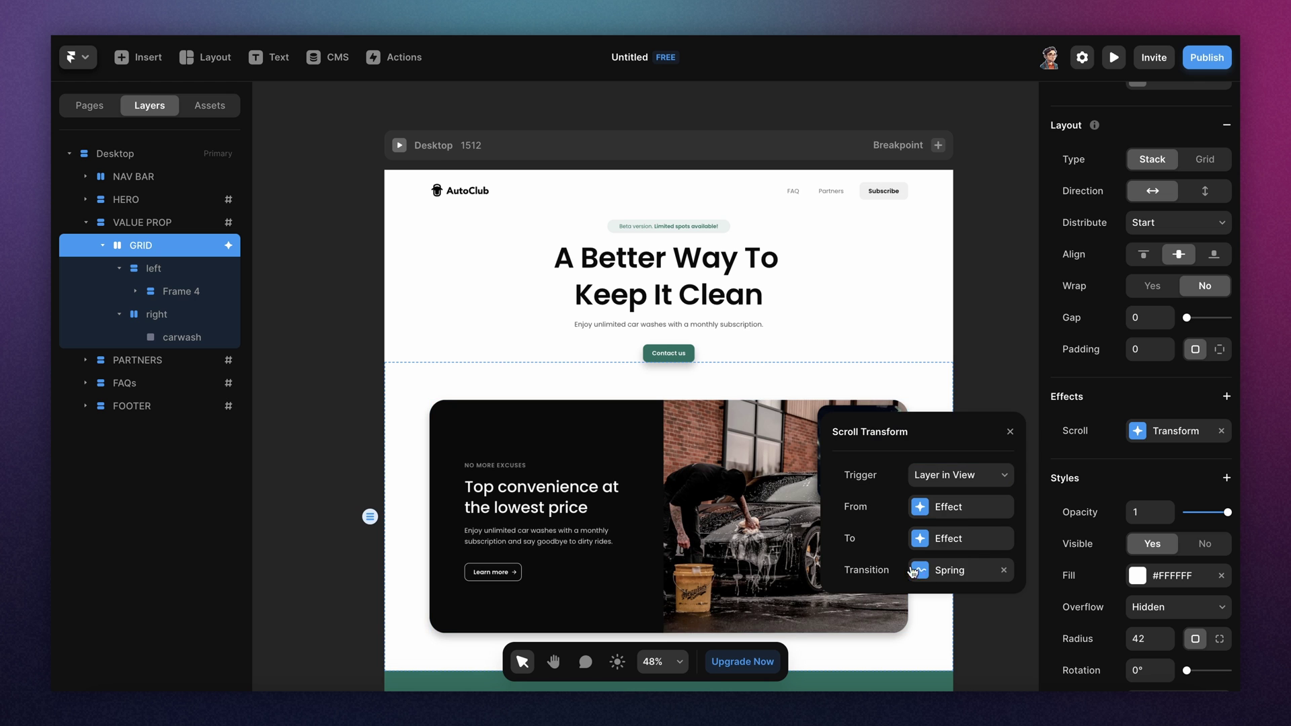
pyautogui.click(1007, 402)
pyautogui.click(1007, 402)
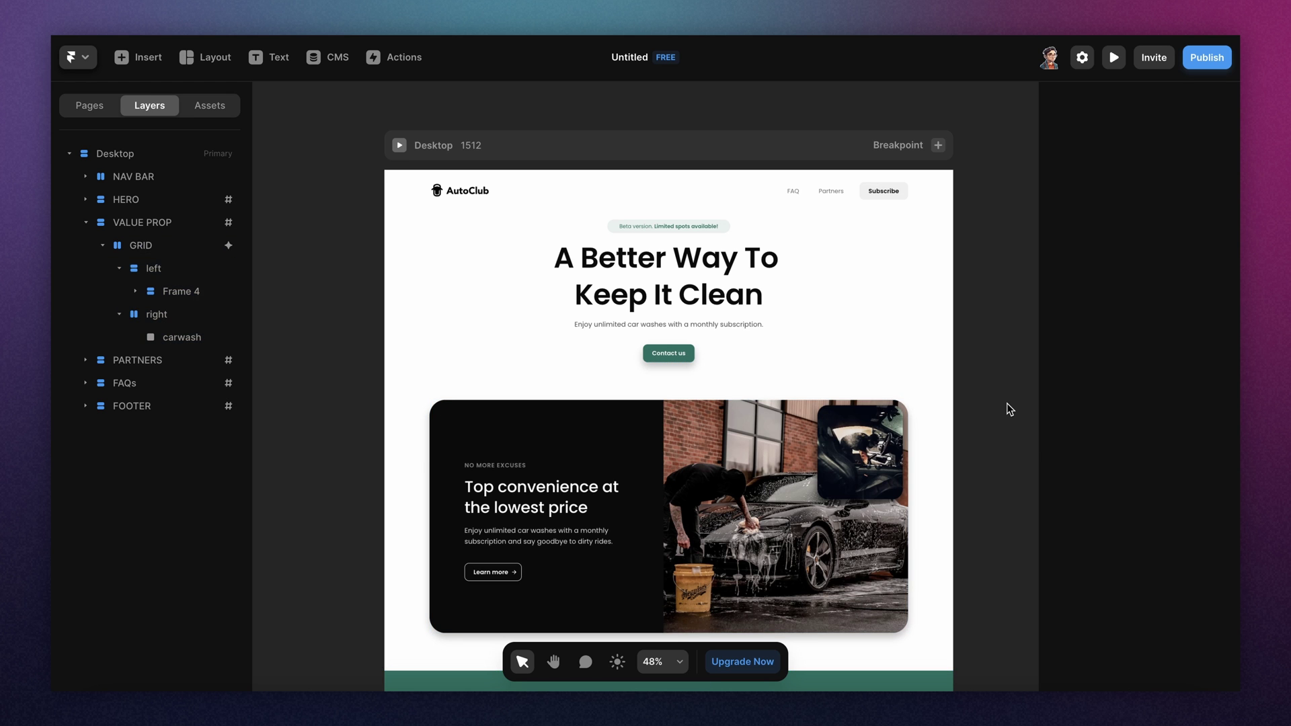
# Preview the AutoClub page and scroll down and back up to watch the card animate
pyautogui.press('super+p')
pyautogui.scroll(-4, 1001, 390)
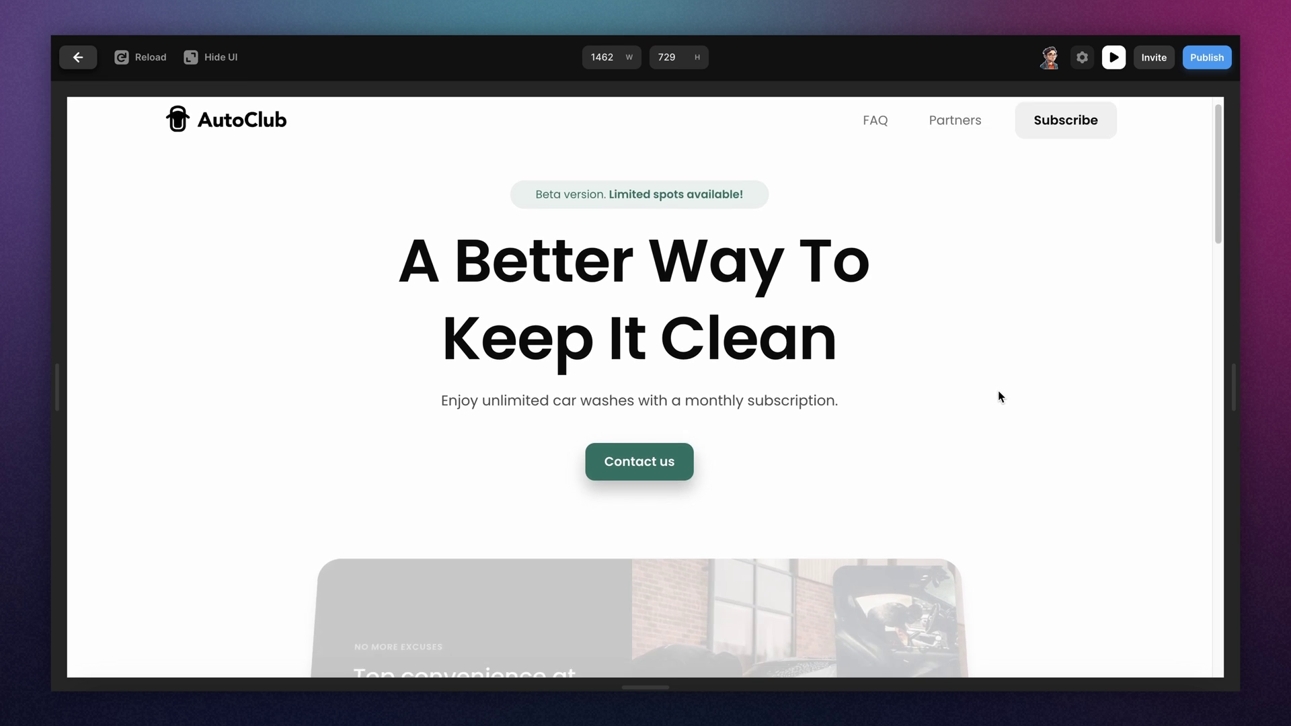
pyautogui.scroll(-5, 995, 394)
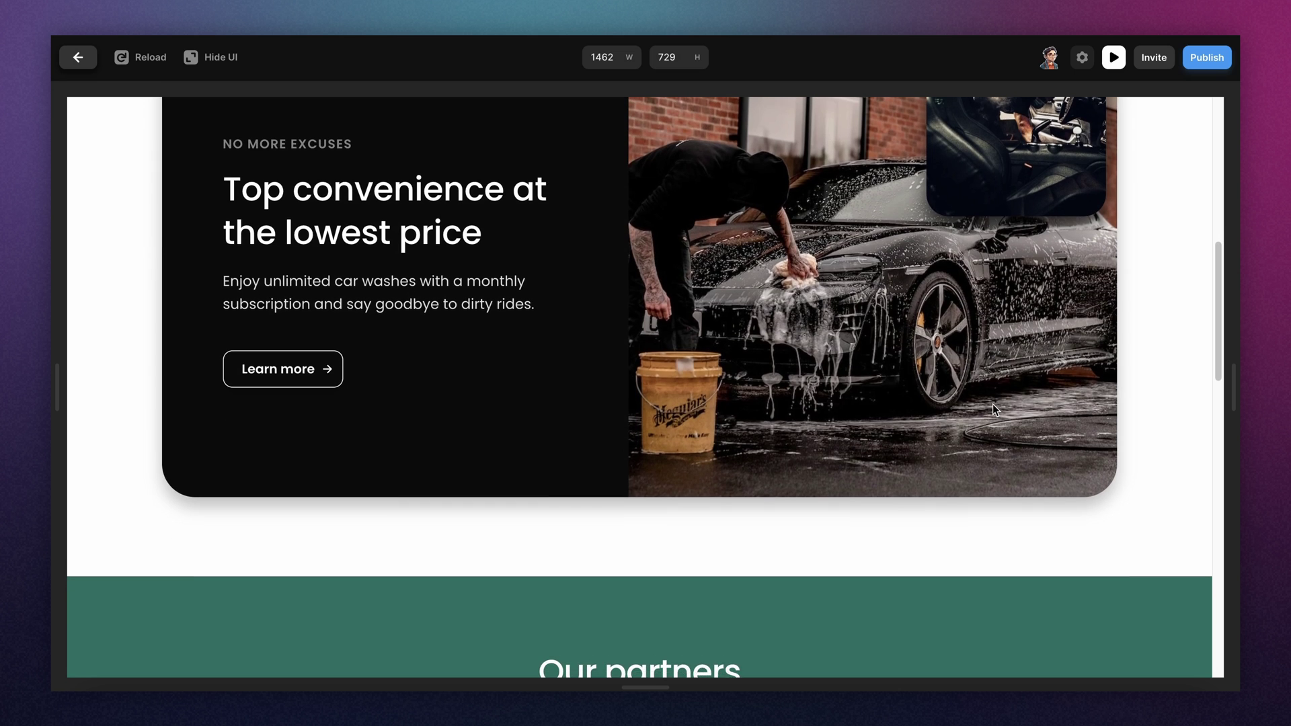
pyautogui.scroll(9, 994, 406)
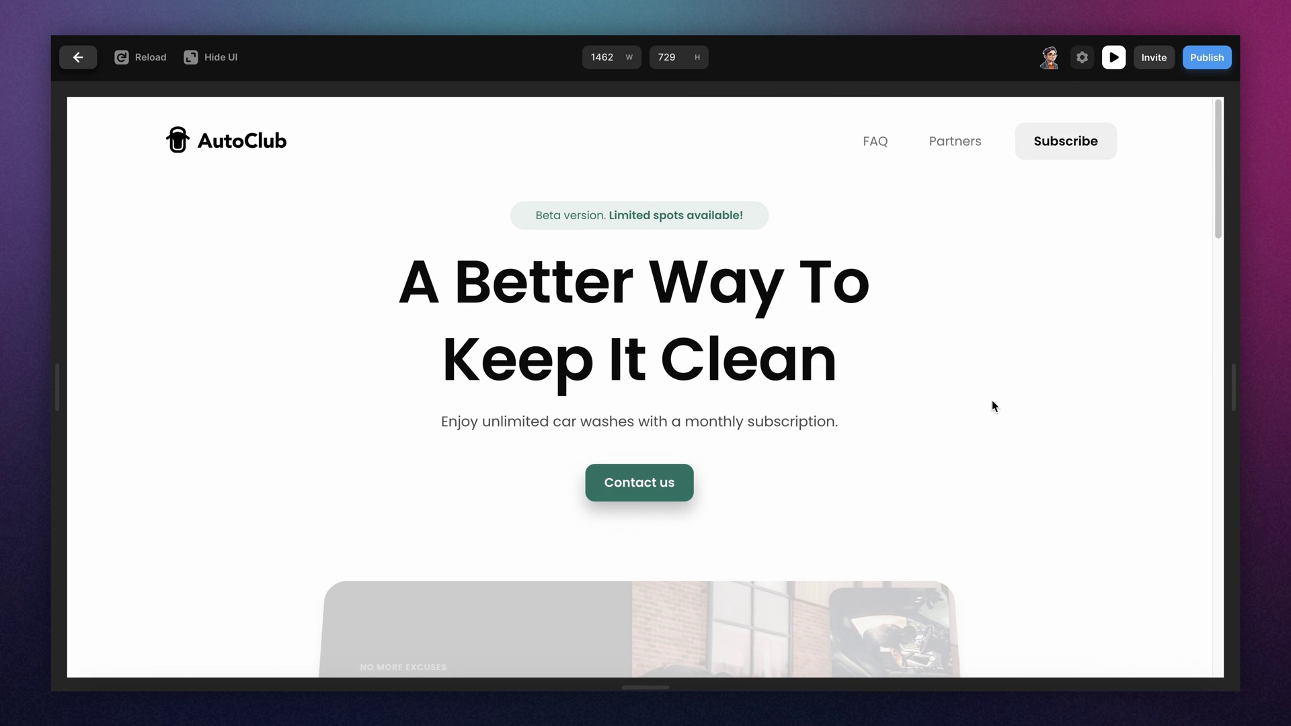
# Add a scroll transform to the small carwash image, triggered when #details is in view
pyautogui.click(78, 57)
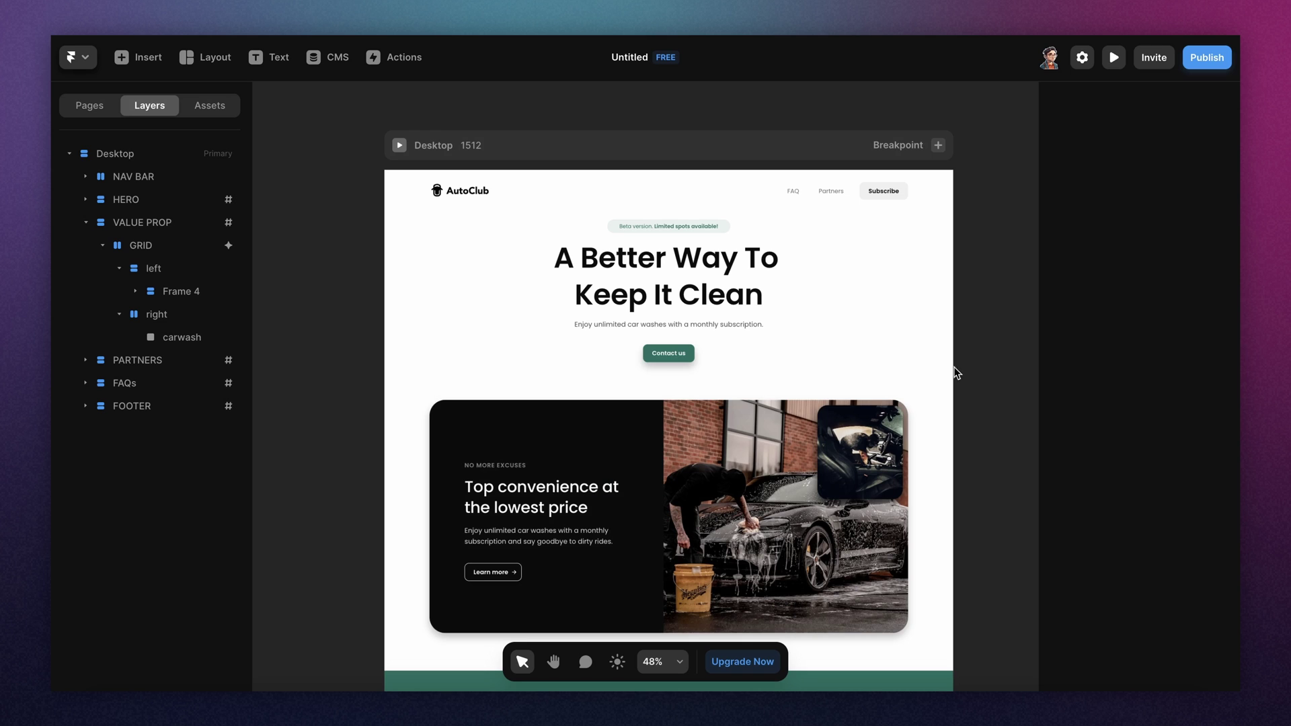
pyautogui.click(837, 444)
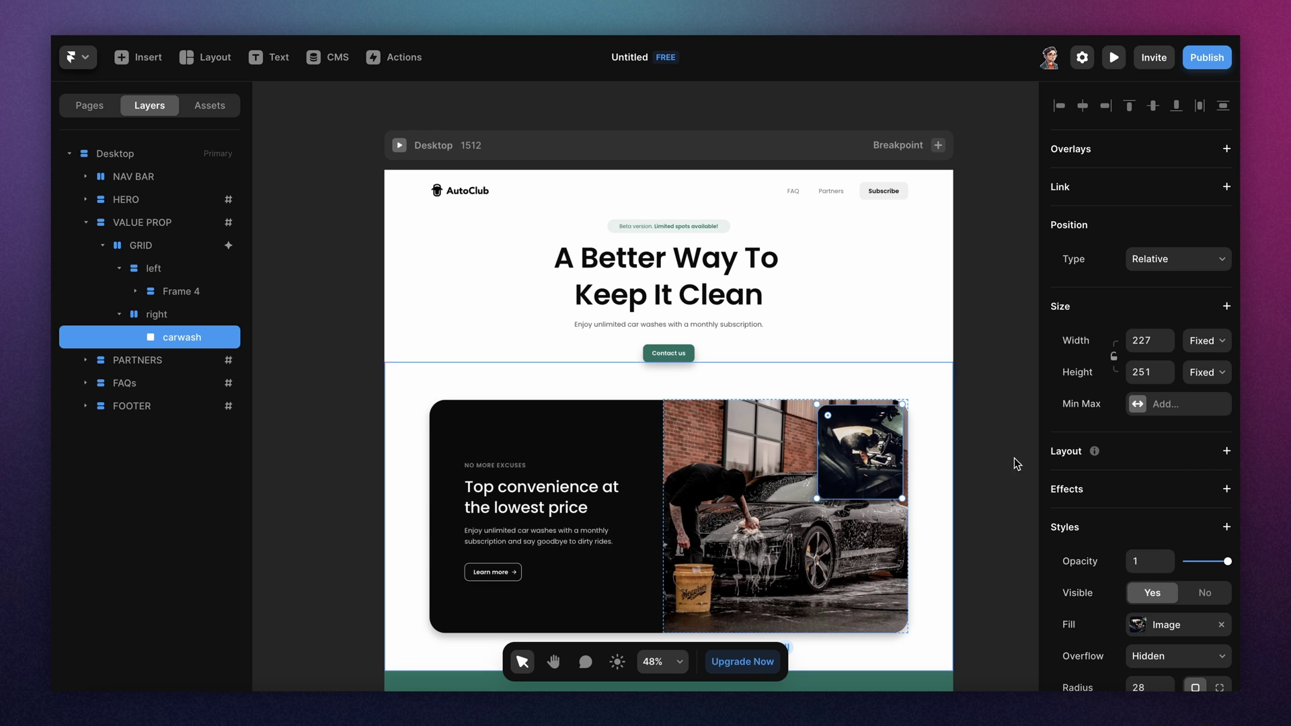
pyautogui.click(1225, 489)
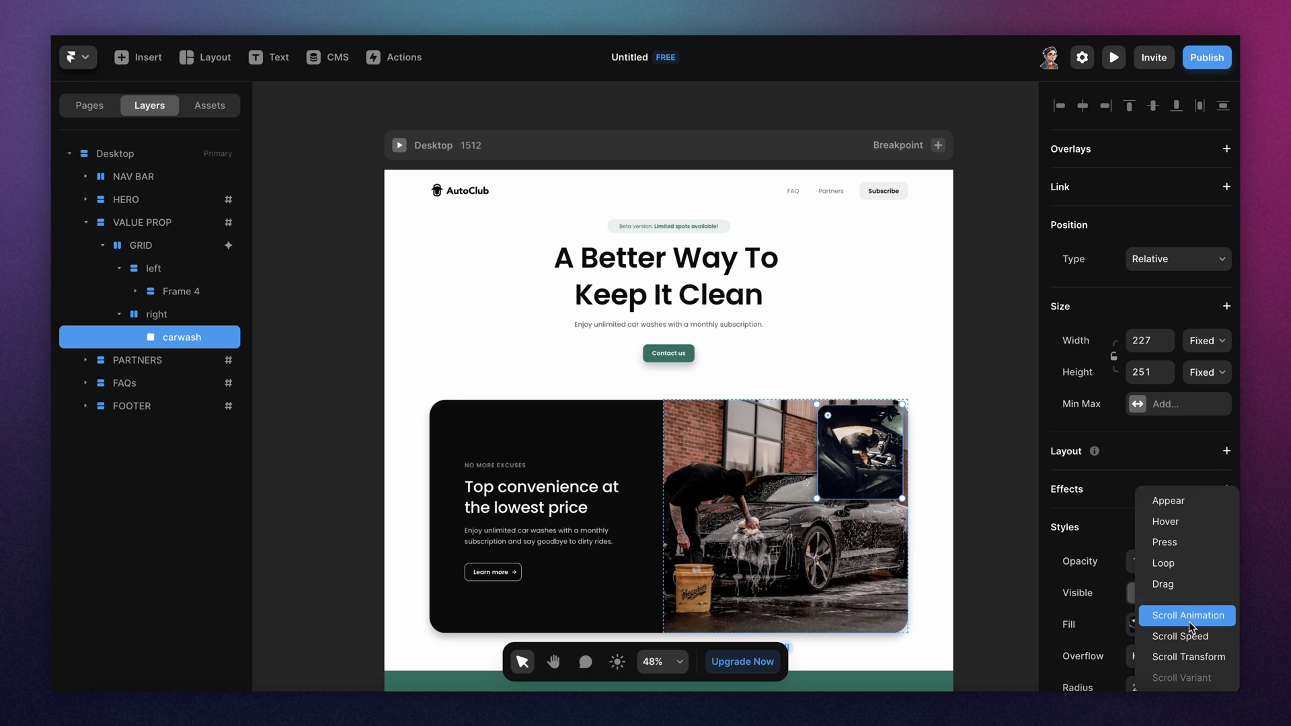
pyautogui.click(1189, 659)
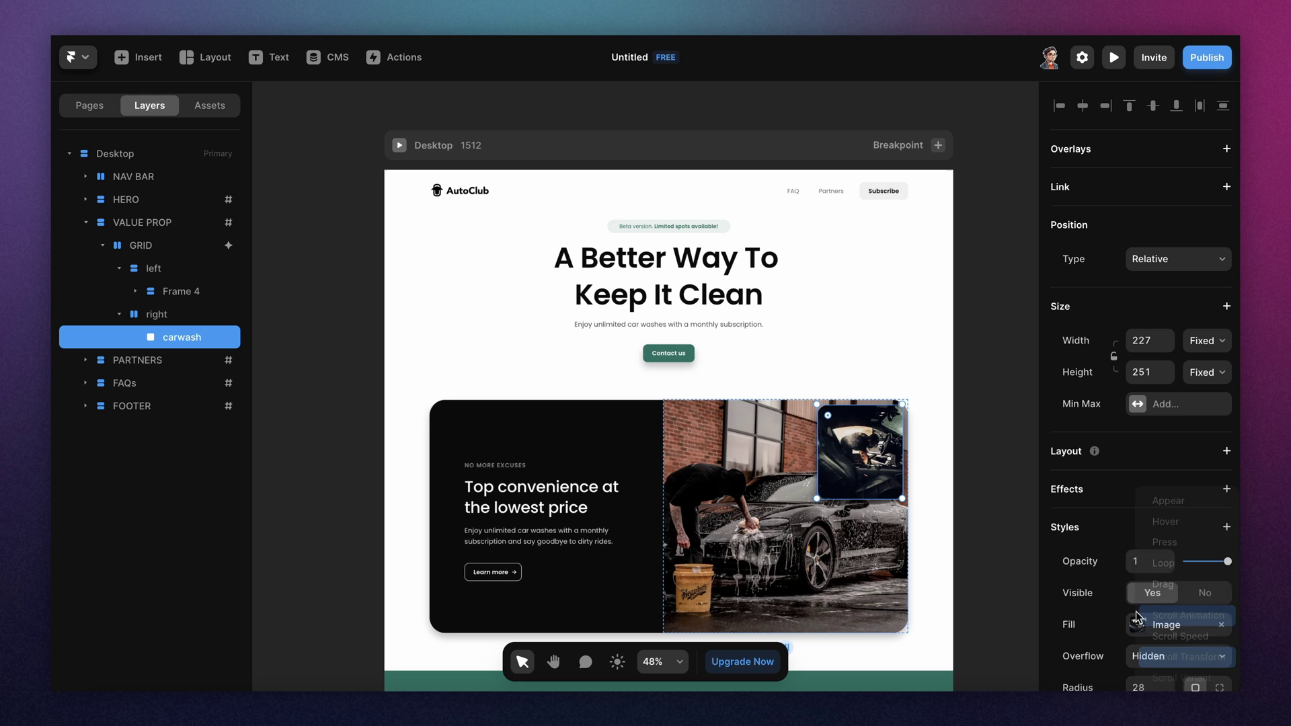
pyautogui.click(946, 569)
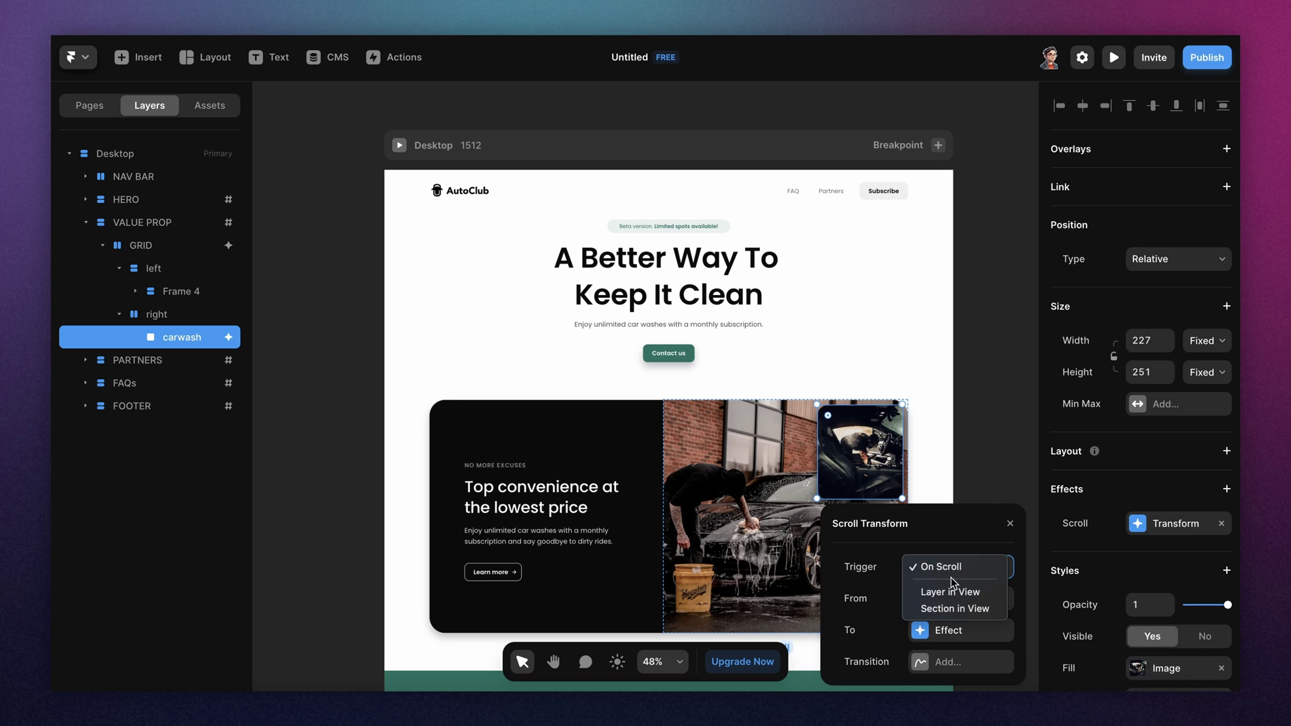
pyautogui.click(956, 608)
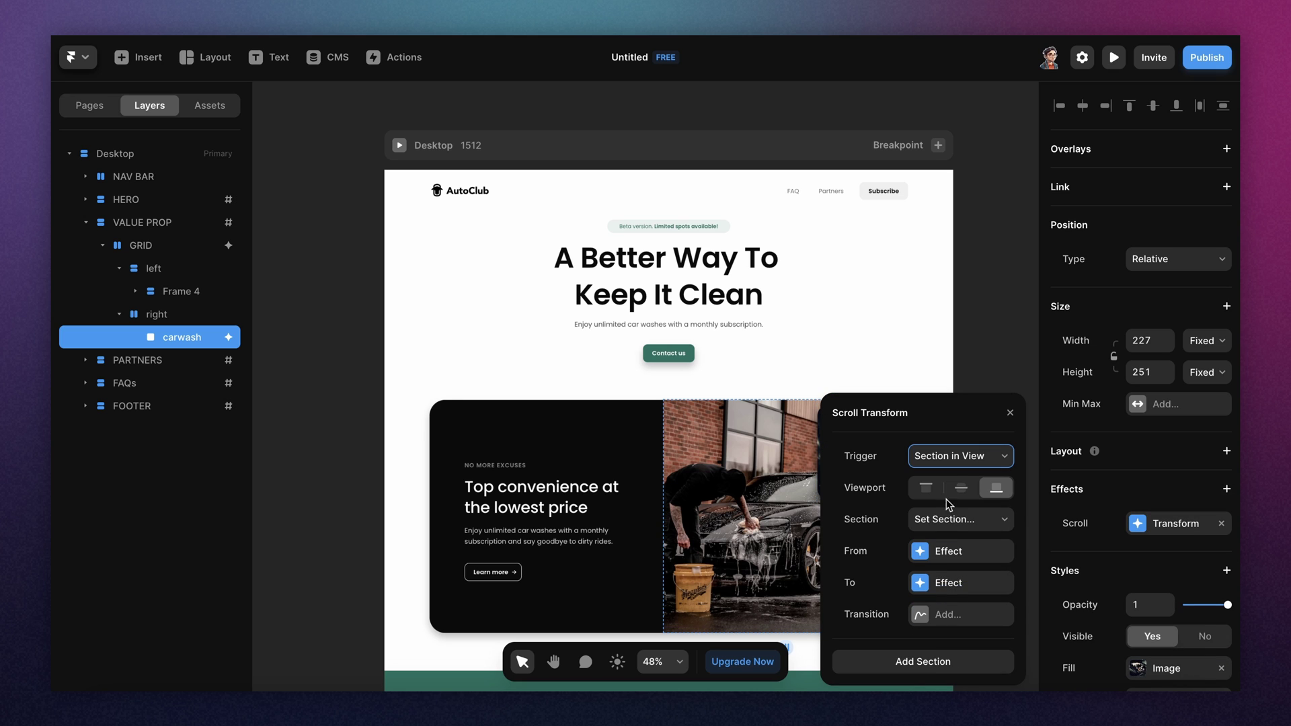
pyautogui.click(959, 519)
pyautogui.click(939, 552)
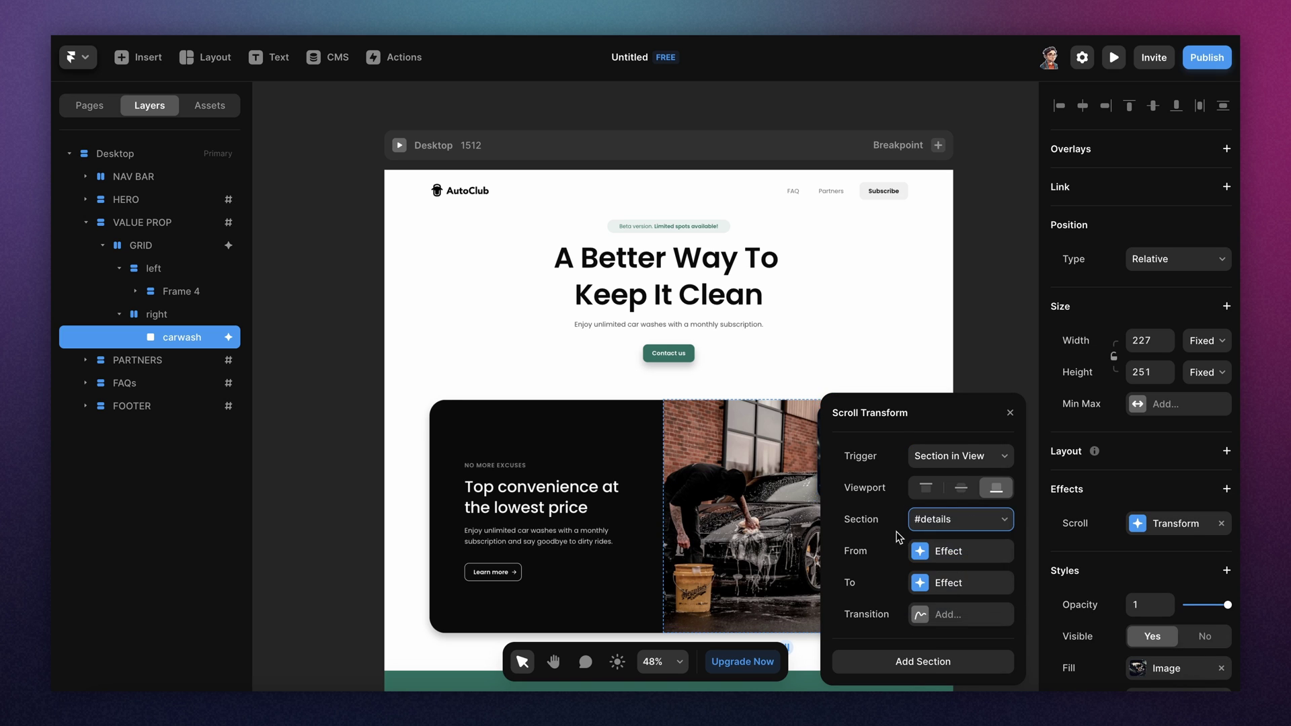
# Start the image at full opacity, scale 1.7, shifted 10 right, with a Spring transition
pyautogui.click(927, 558)
pyautogui.click(935, 456)
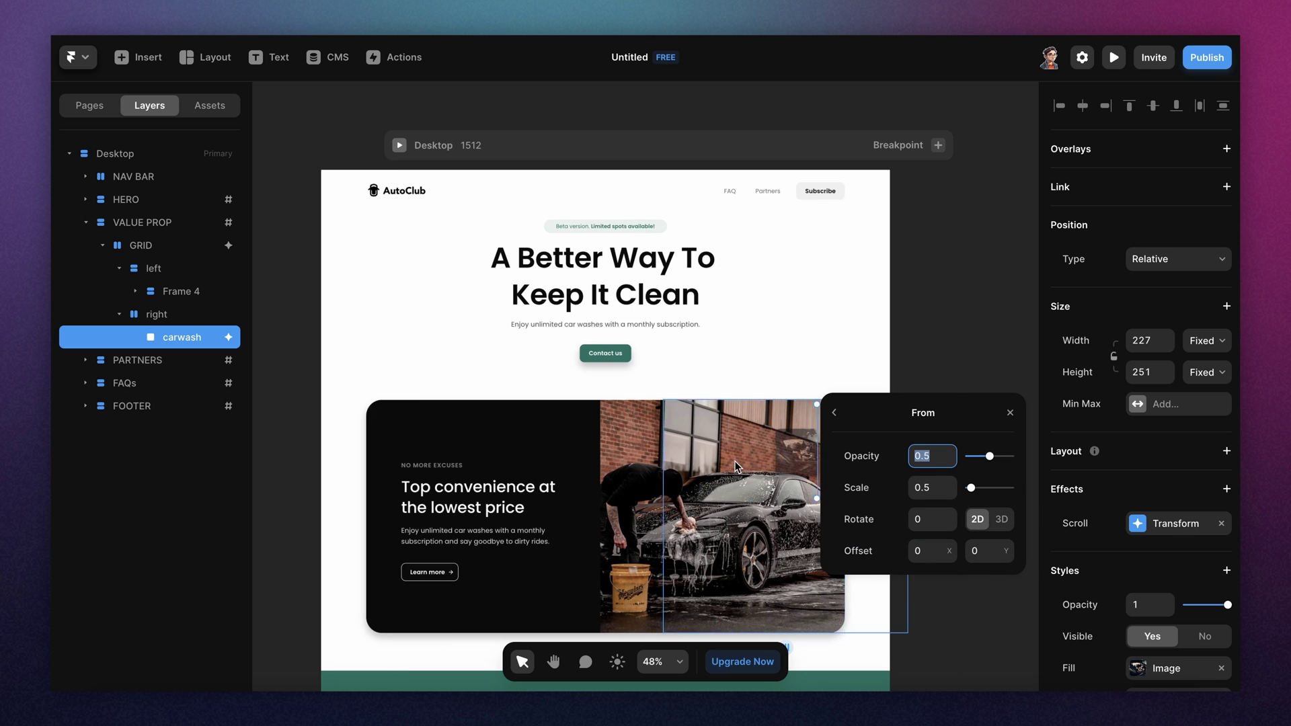
pyautogui.moveTo(990, 457); pyautogui.dragTo(1056, 466)
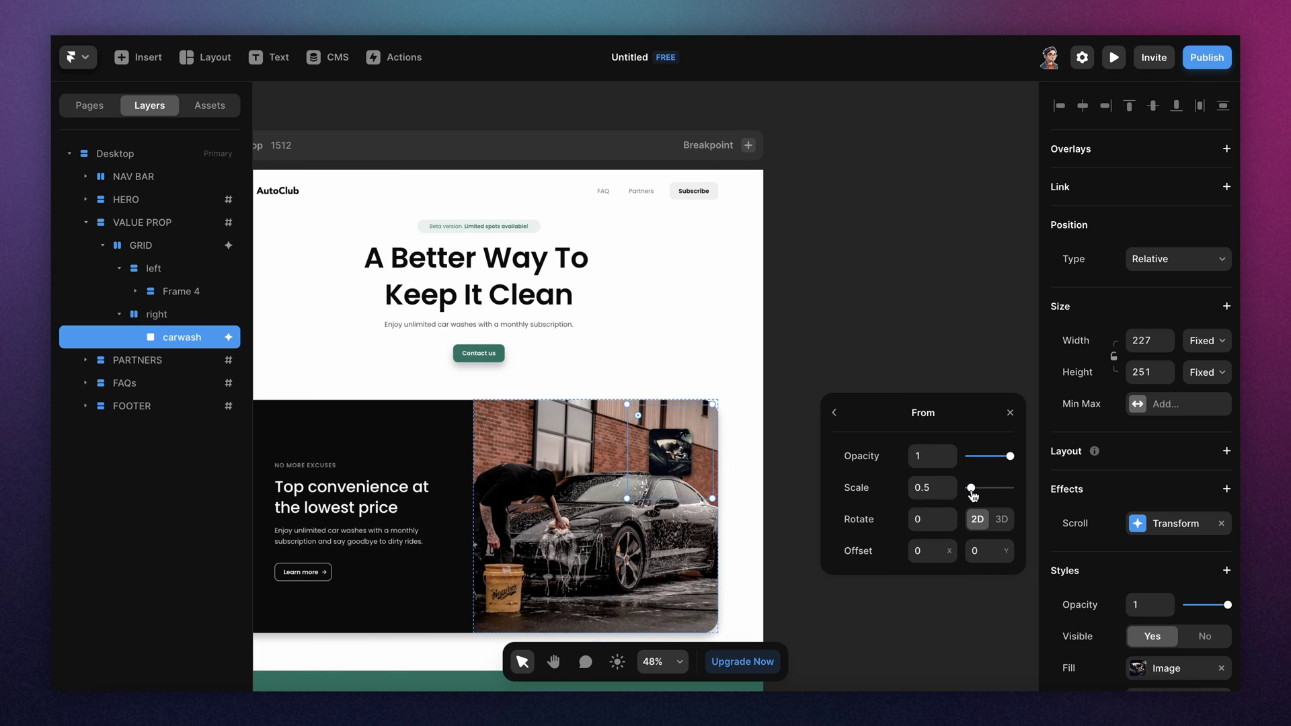
pyautogui.moveTo(971, 488); pyautogui.dragTo(978, 494)
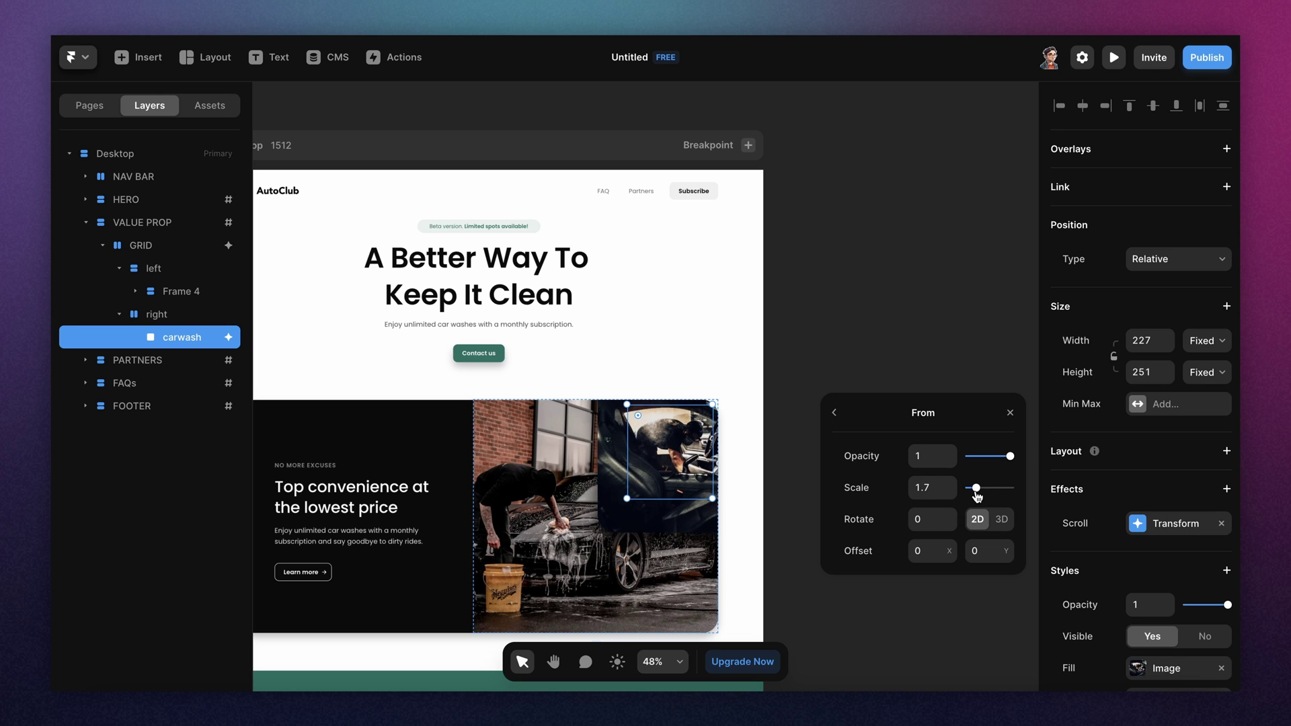
pyautogui.moveTo(950, 551)
pyautogui.mouseDown()
pyautogui.moveTo(1009, 548)
pyautogui.moveTo(951, 562)
pyautogui.mouseUp()
pyautogui.click(834, 415)
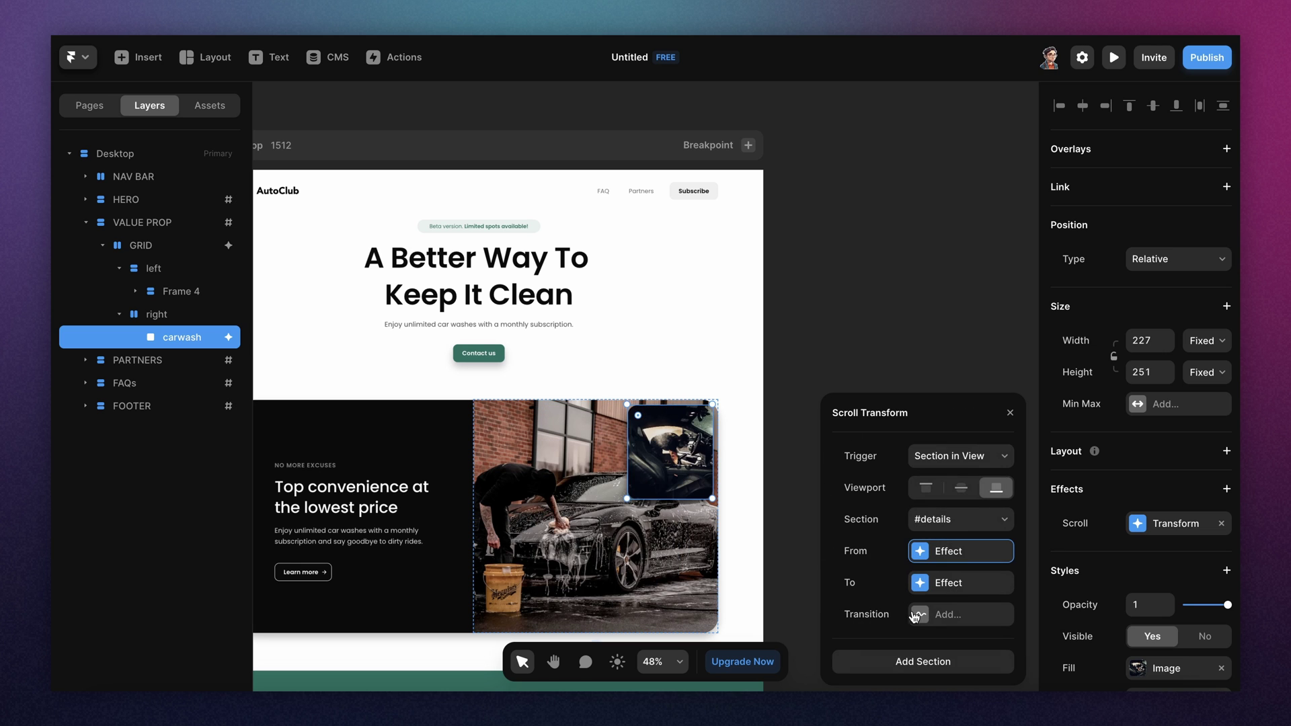
# Preview the page and scroll up and down to test the carwash image's animation
pyautogui.click(1010, 413)
pyautogui.click(836, 300)
pyautogui.press('super+p')
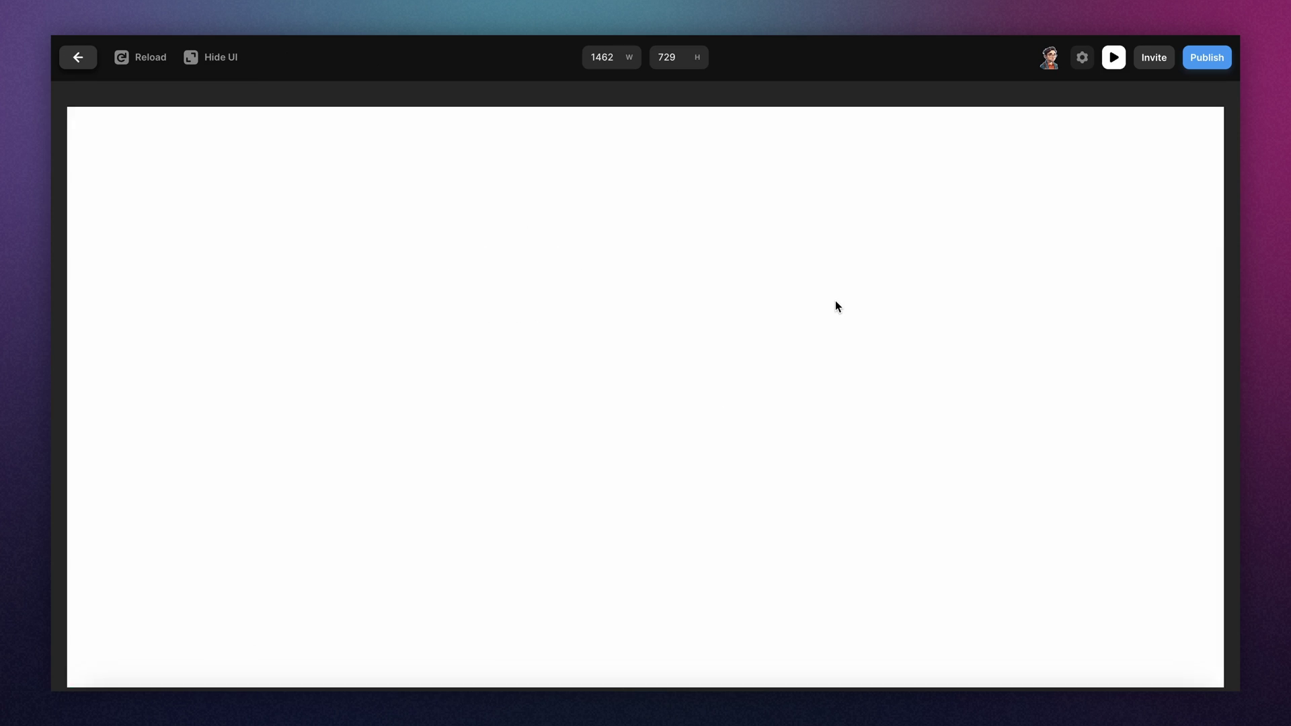
pyautogui.scroll(-2, 836, 301)
pyautogui.scroll(-5, 836, 301)
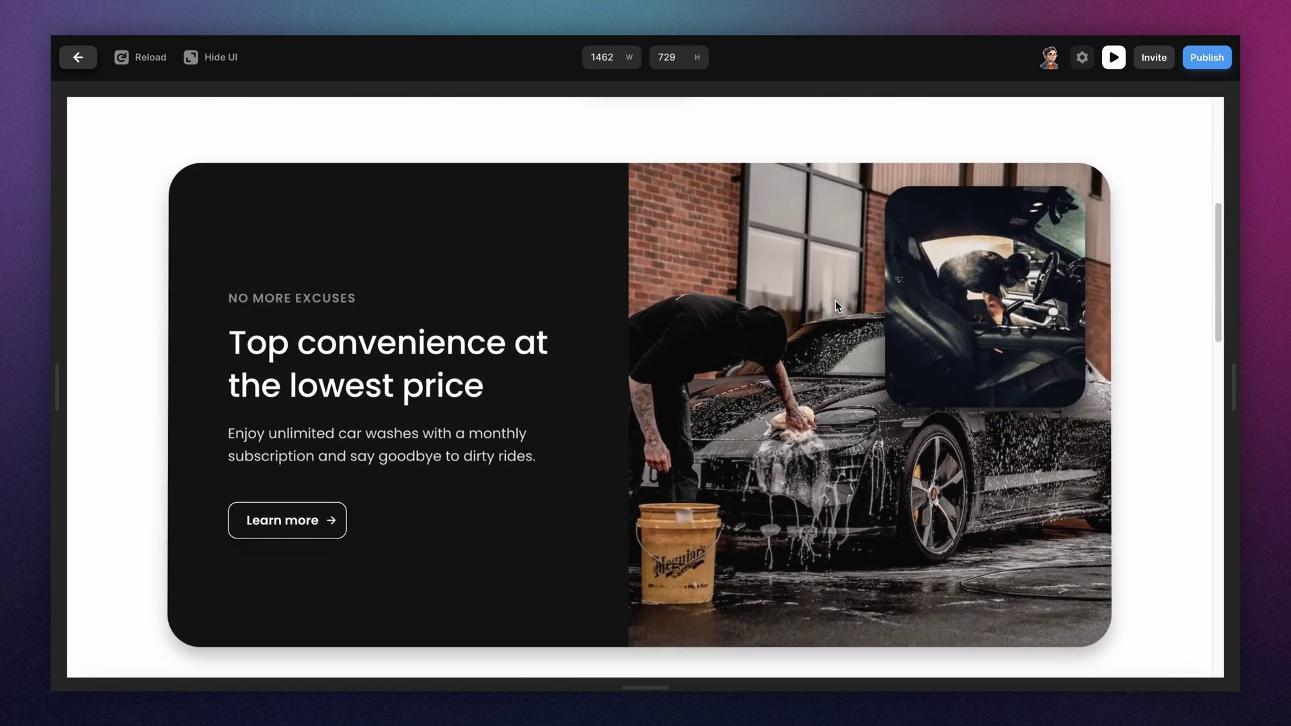
pyautogui.scroll(4, 836, 300)
pyautogui.scroll(4, 835, 300)
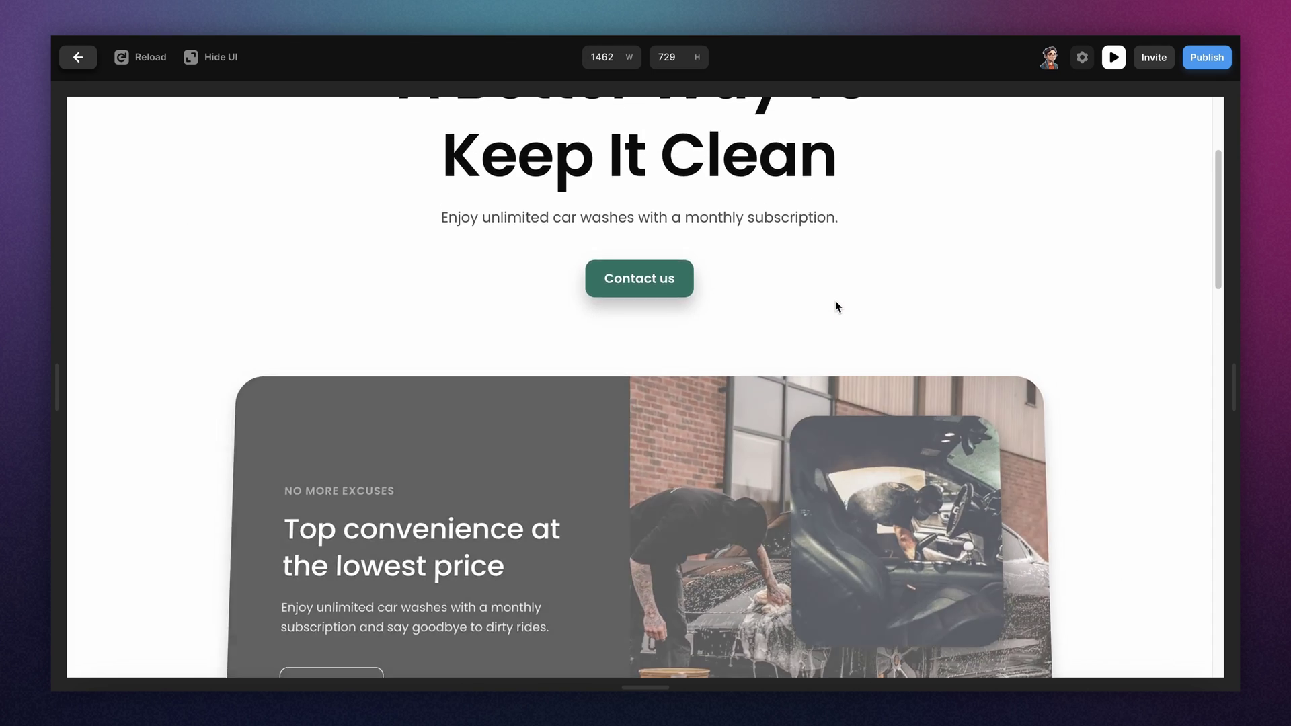
pyautogui.scroll(-5, 835, 301)
pyautogui.scroll(-10, 836, 300)
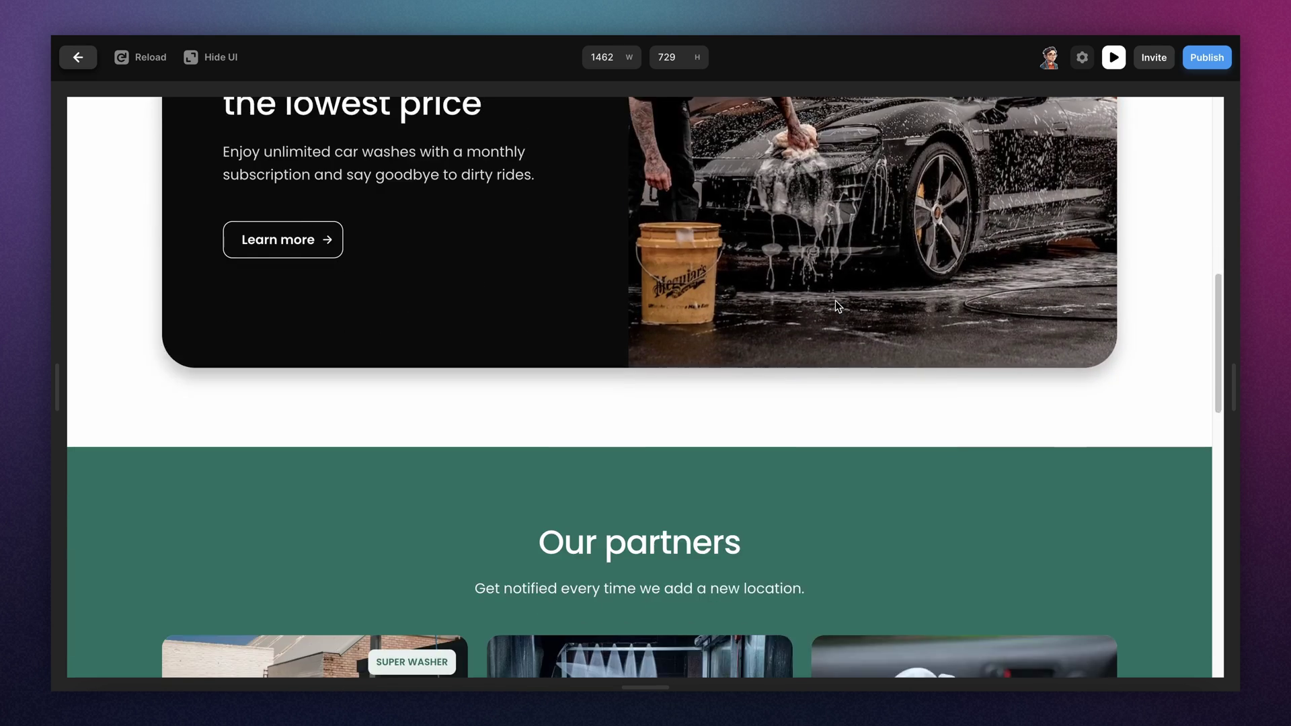
pyautogui.scroll(1, 836, 301)
pyautogui.scroll(10, 835, 300)
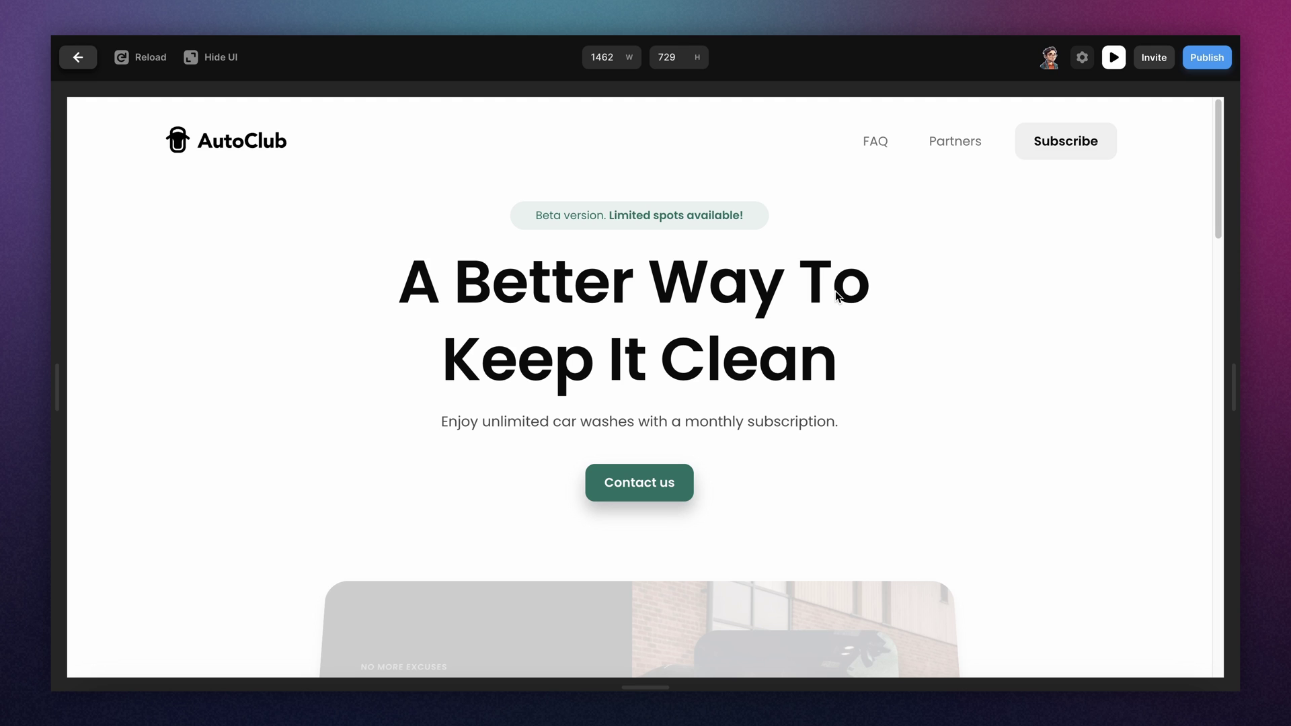
pyautogui.scroll(-8, 796, 267)
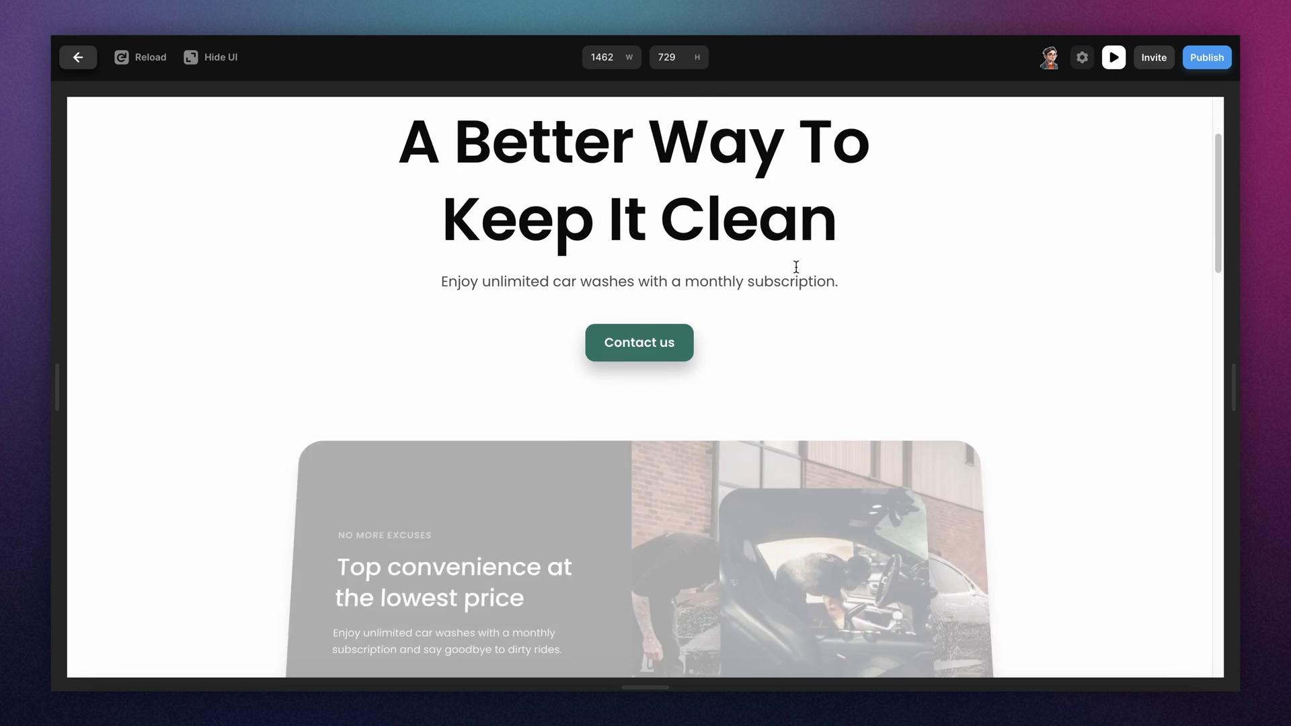